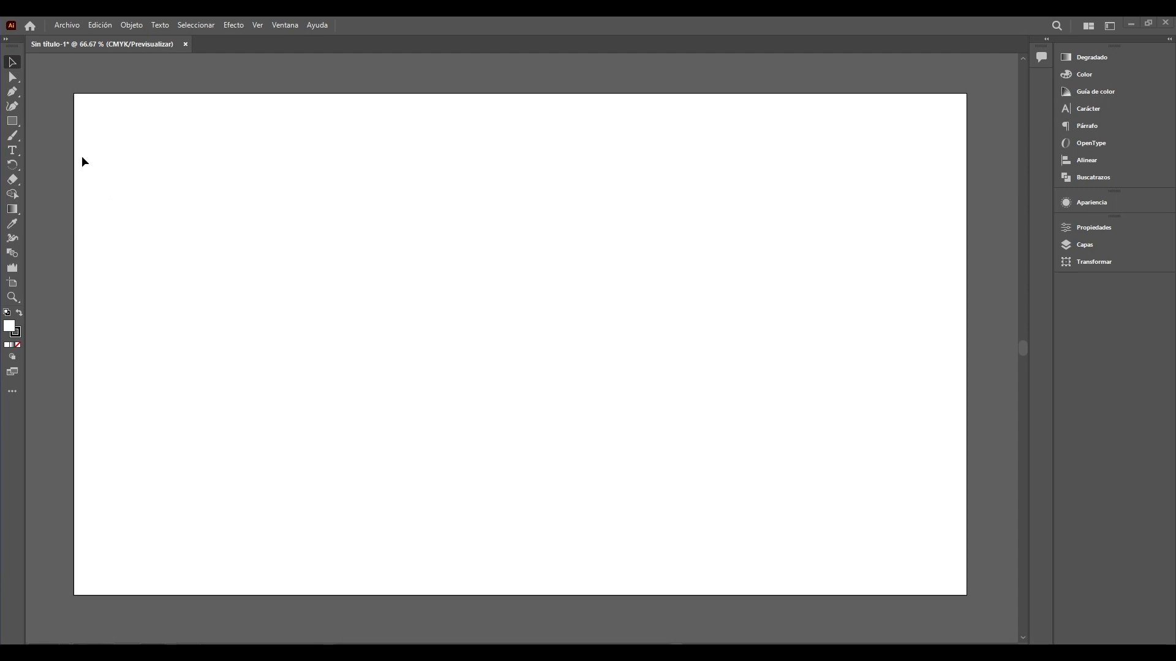
{"action": "key", "text": "t"}
{"action": "left_click", "coordinate": [357, 240]}
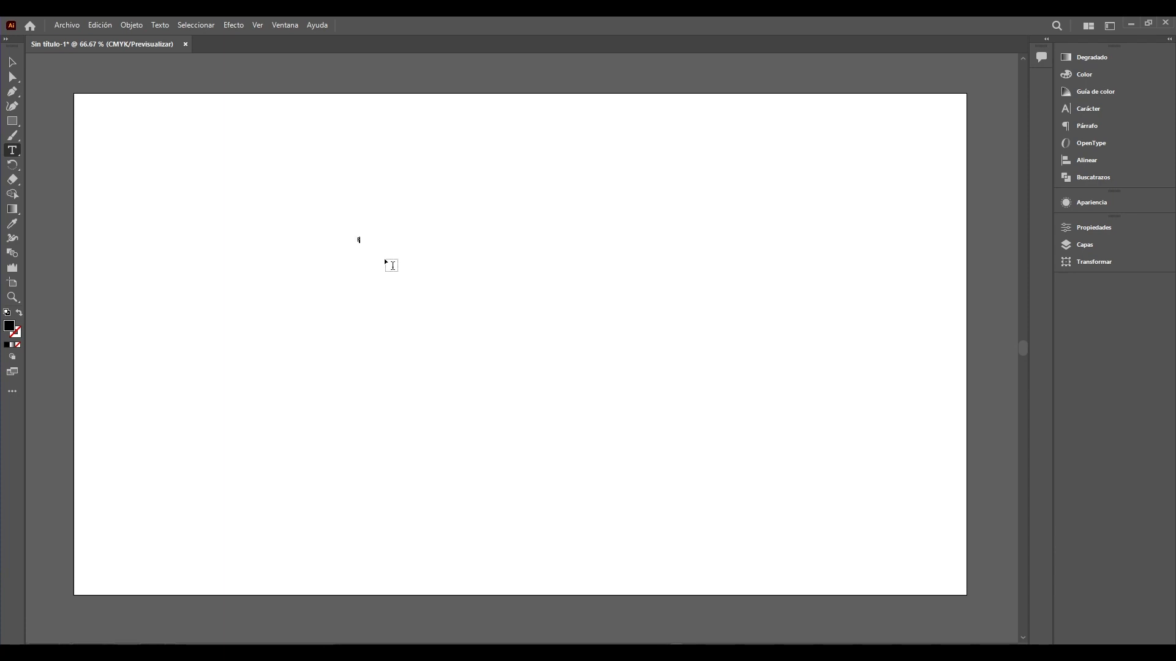
{"action": "left_click", "coordinate": [13, 62]}
{"action": "left_click_drag", "start_coordinate": [366, 244], "coordinate": [825, 591]}
{"action": "left_click", "coordinate": [499, 297]}
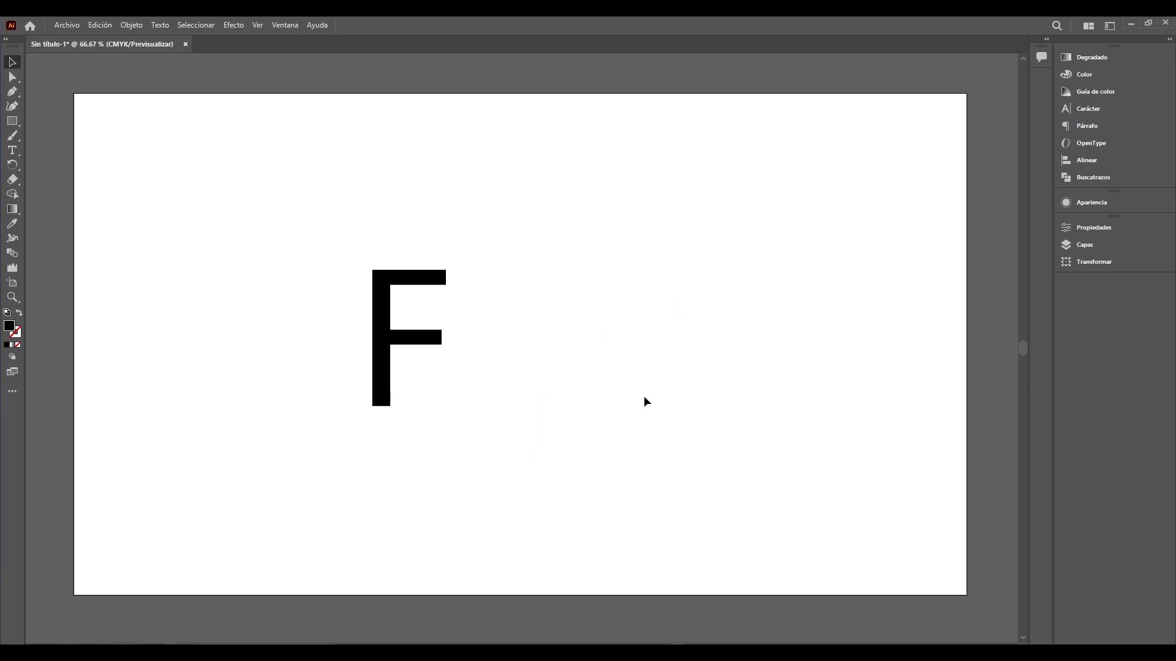
{"action": "left_click", "coordinate": [376, 299]}
{"action": "key", "text": "Delete"}
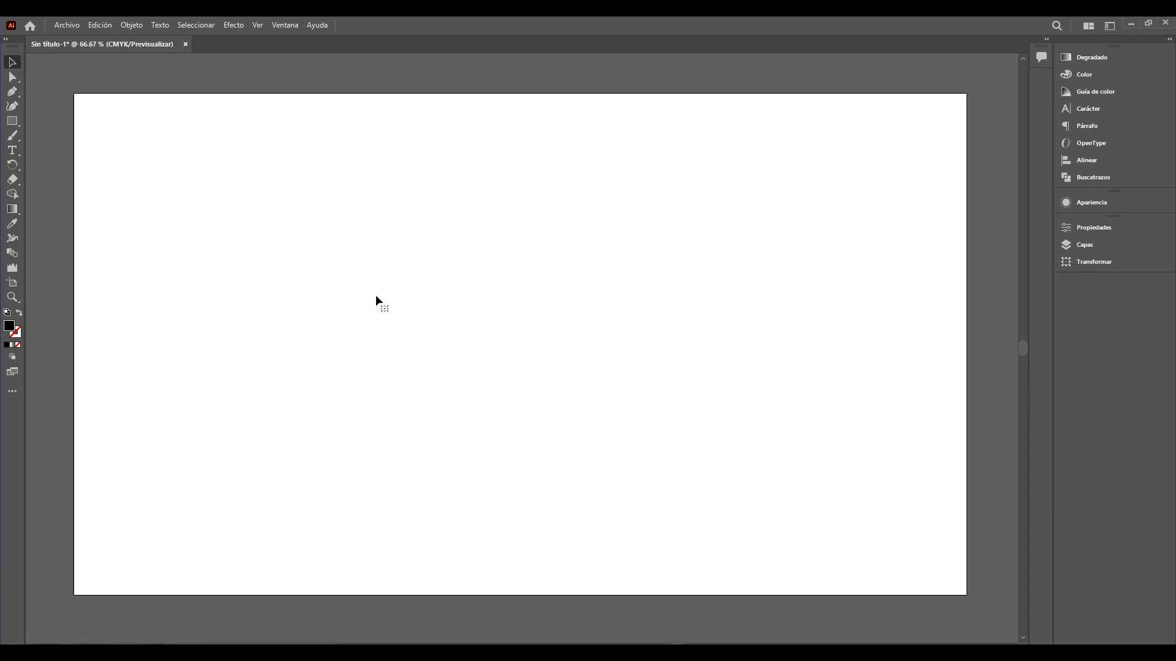
Step: Draw a square about 1044 px wide across the artboard and swap its colours to no fill and a black stroke
{"action": "left_click", "coordinate": [13, 121]}
{"action": "left_click_drag", "start_coordinate": [236, 102], "coordinate": [680, 580]}
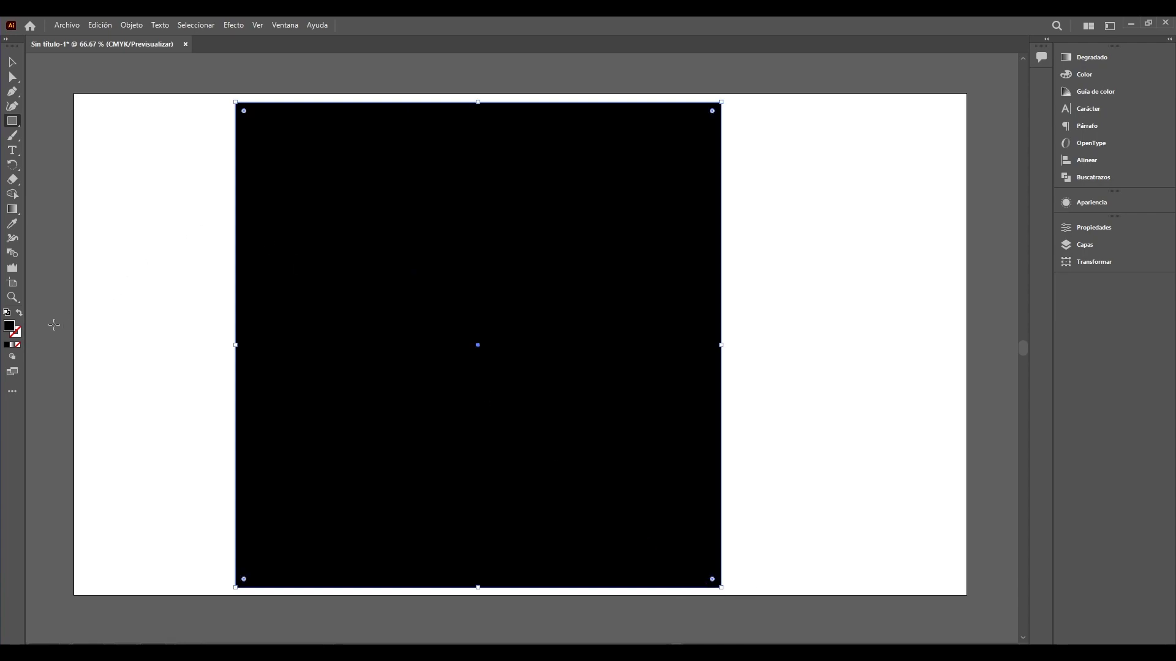
{"action": "left_click", "coordinate": [19, 312]}
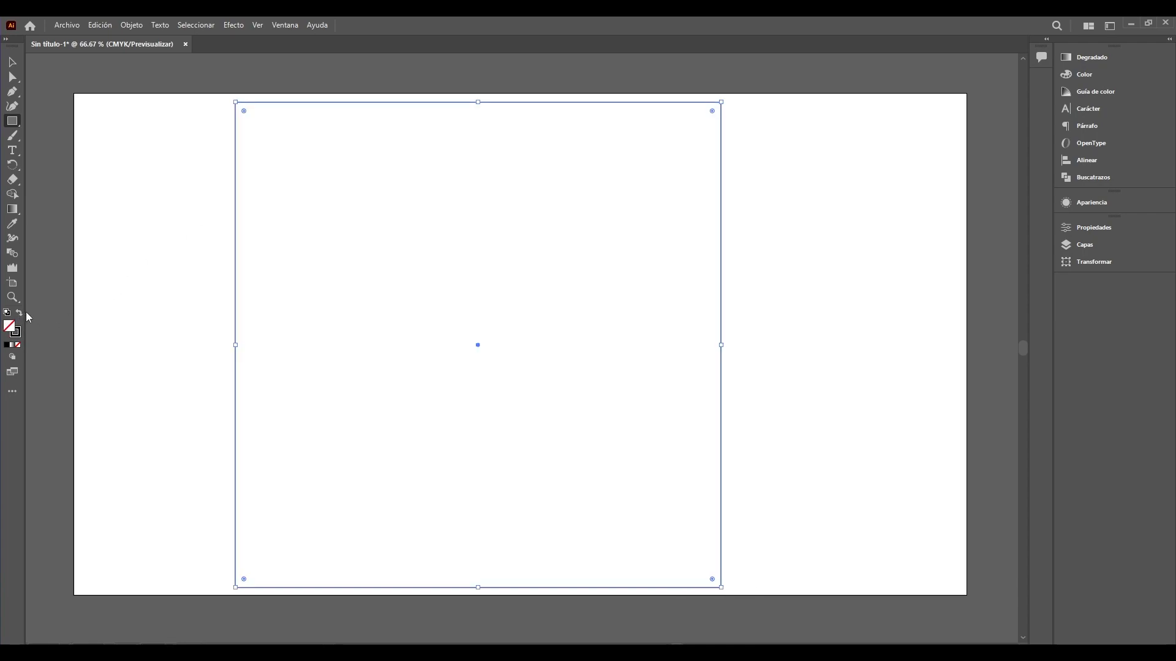
Step: Split the square into a grid of 10 rows and 10 columns, then deselect it
{"action": "left_click", "coordinate": [136, 24]}
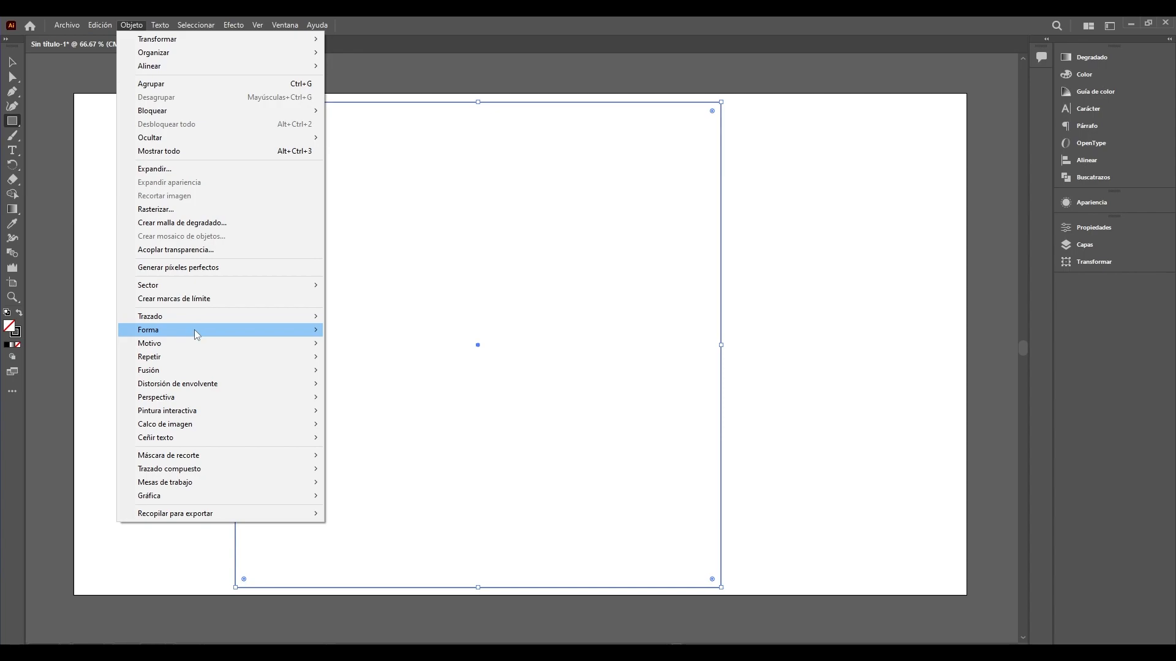
{"action": "mouse_move", "coordinate": [192, 317]}
{"action": "left_click", "coordinate": [381, 451]}
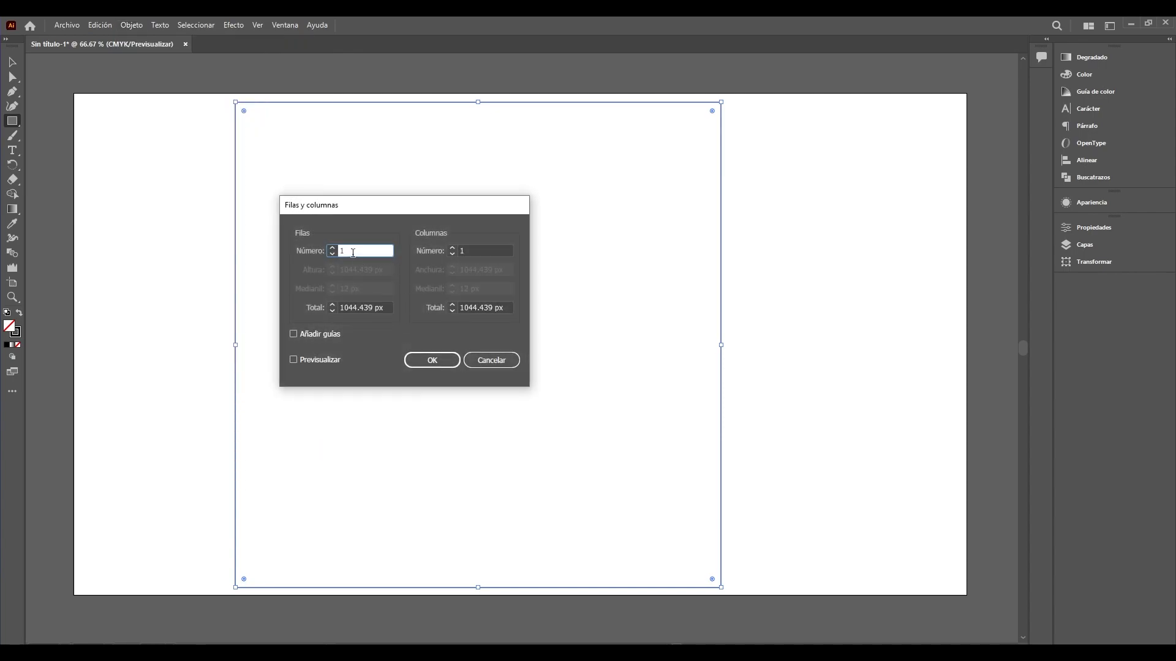
{"action": "type", "text": "0"}
{"action": "left_click", "coordinate": [475, 248]}
{"action": "type", "text": "0"}
{"action": "left_click", "coordinate": [438, 360]}
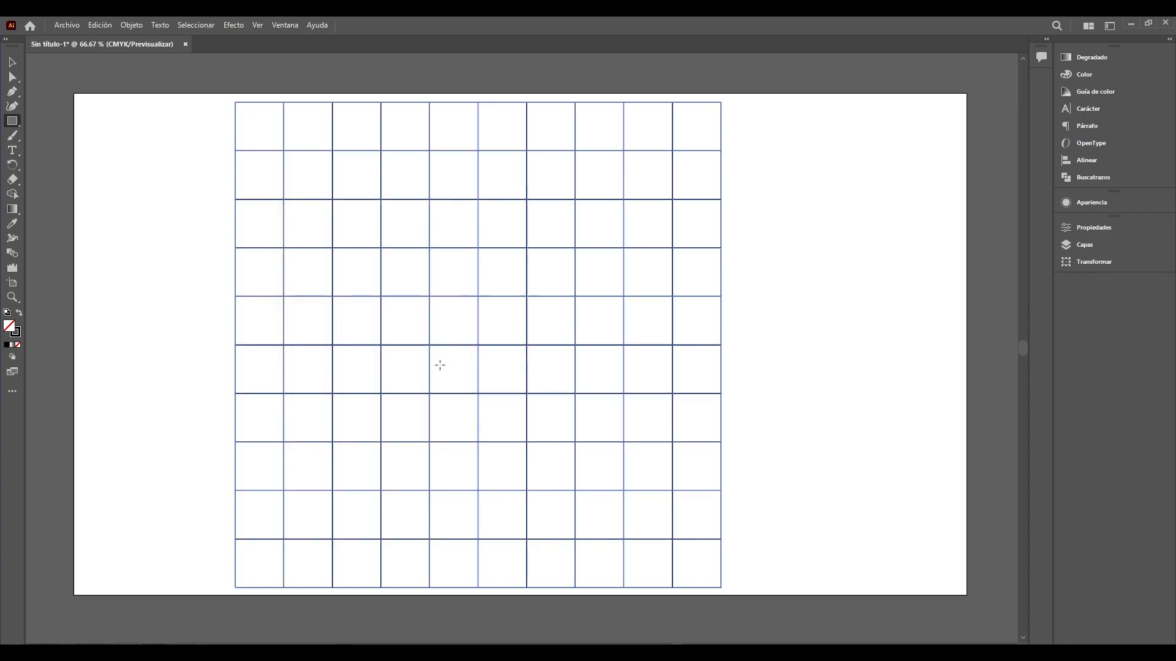
{"action": "left_click", "coordinate": [8, 61]}
{"action": "left_click", "coordinate": [105, 122]}
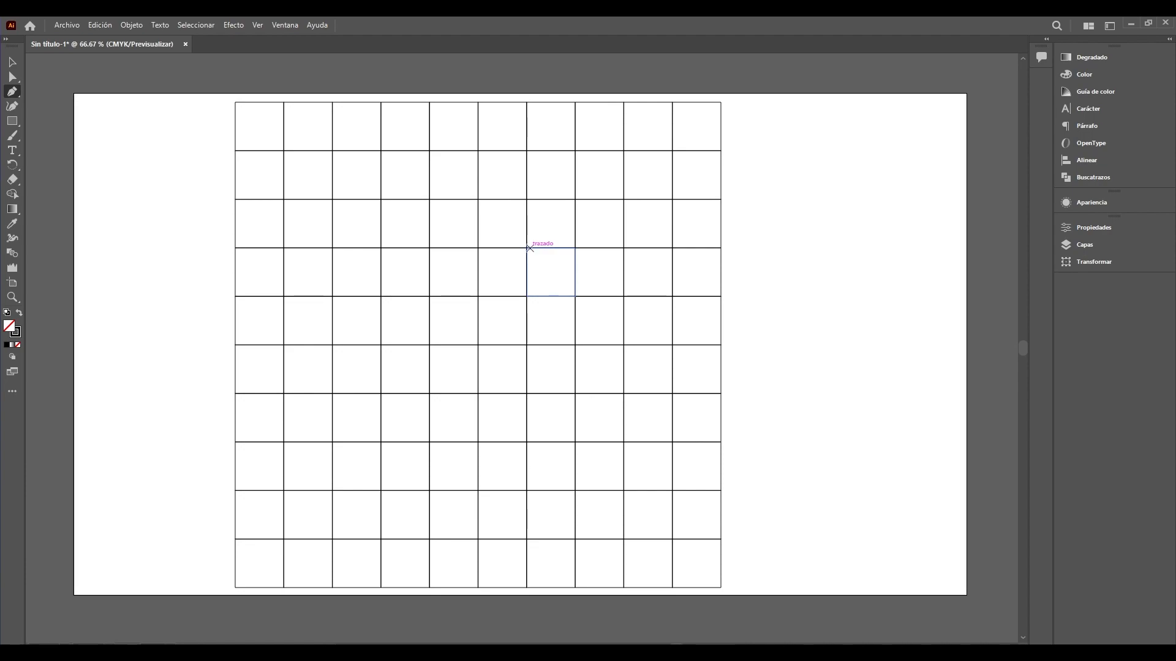
Step: Draw a curved path from the lower-left to the upper-right corner of the cell in column 7, row 3
{"action": "left_click", "coordinate": [530, 248]}
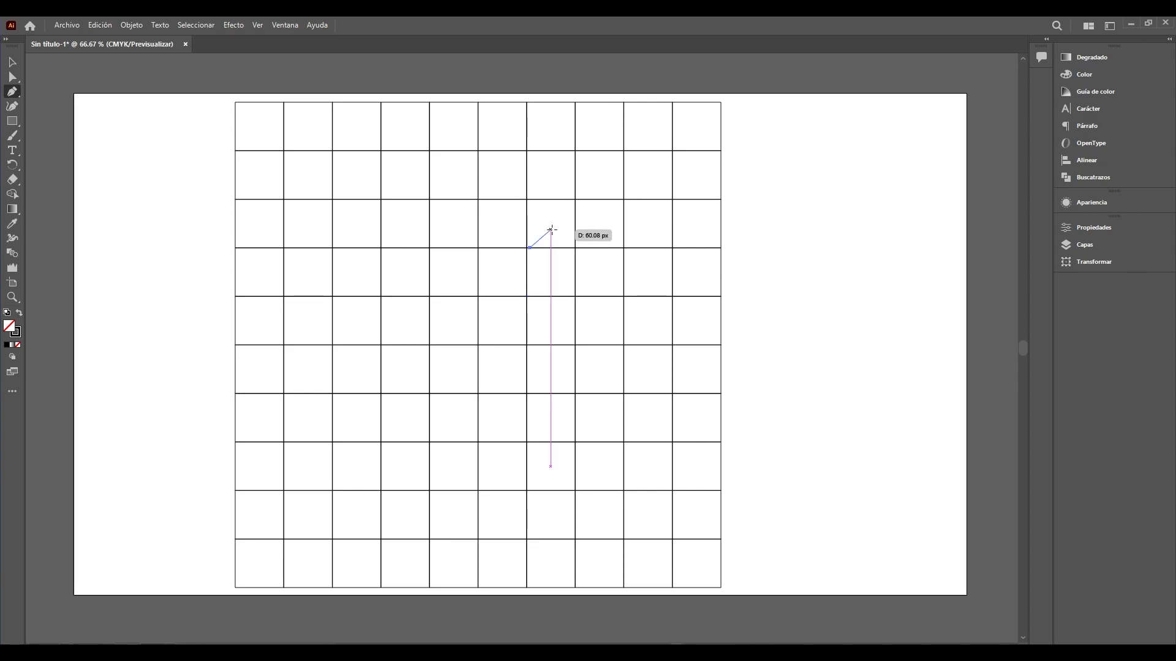
{"action": "key", "text": "ctrl"}
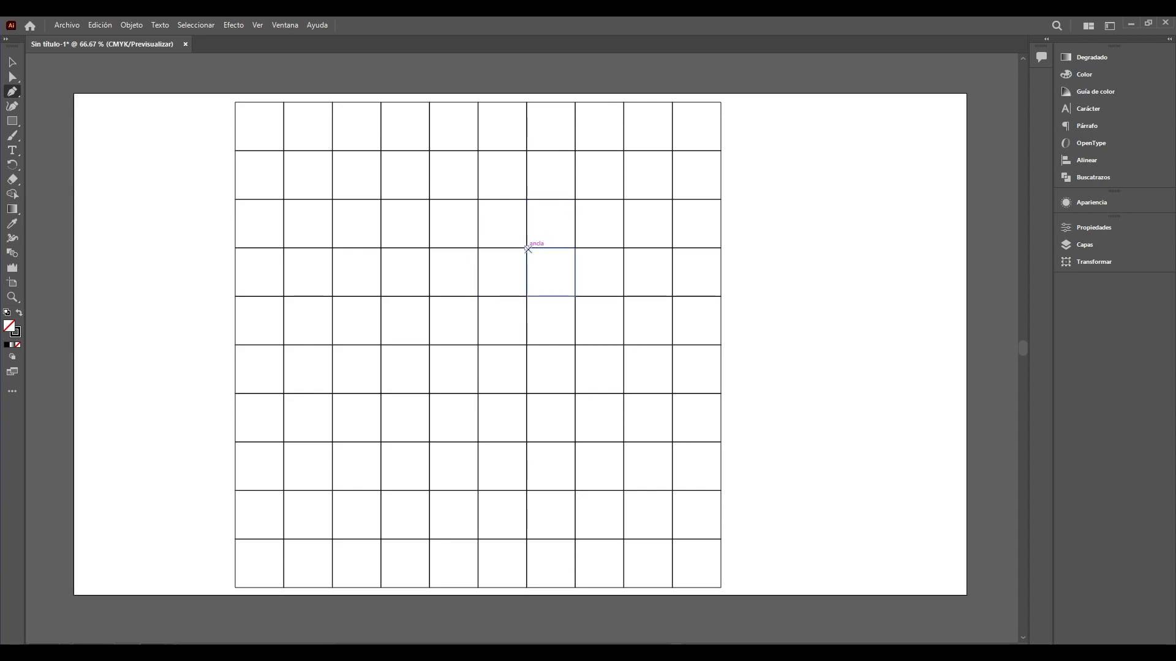
{"action": "scroll", "coordinate": [525, 250], "scroll_direction": "up", "scroll_amount": 3}
{"action": "left_click", "coordinate": [524, 246]}
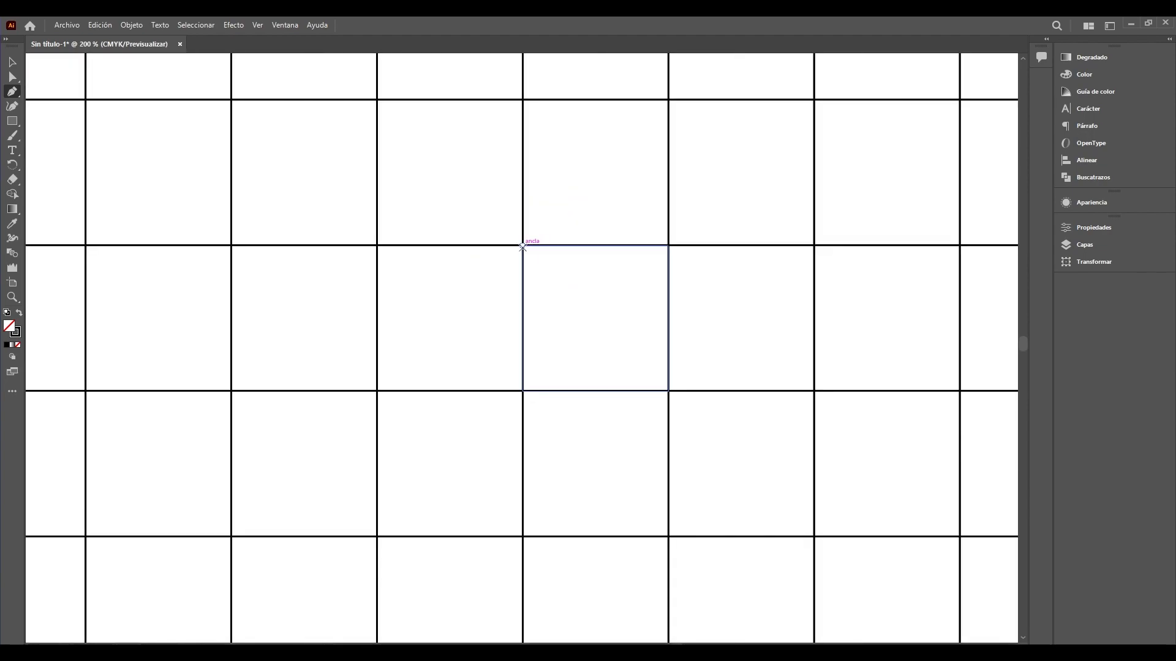
{"action": "scroll", "coordinate": [611, 172], "scroll_direction": "down", "scroll_amount": 2}
{"action": "scroll", "coordinate": [636, 141], "scroll_direction": "up", "scroll_amount": 3}
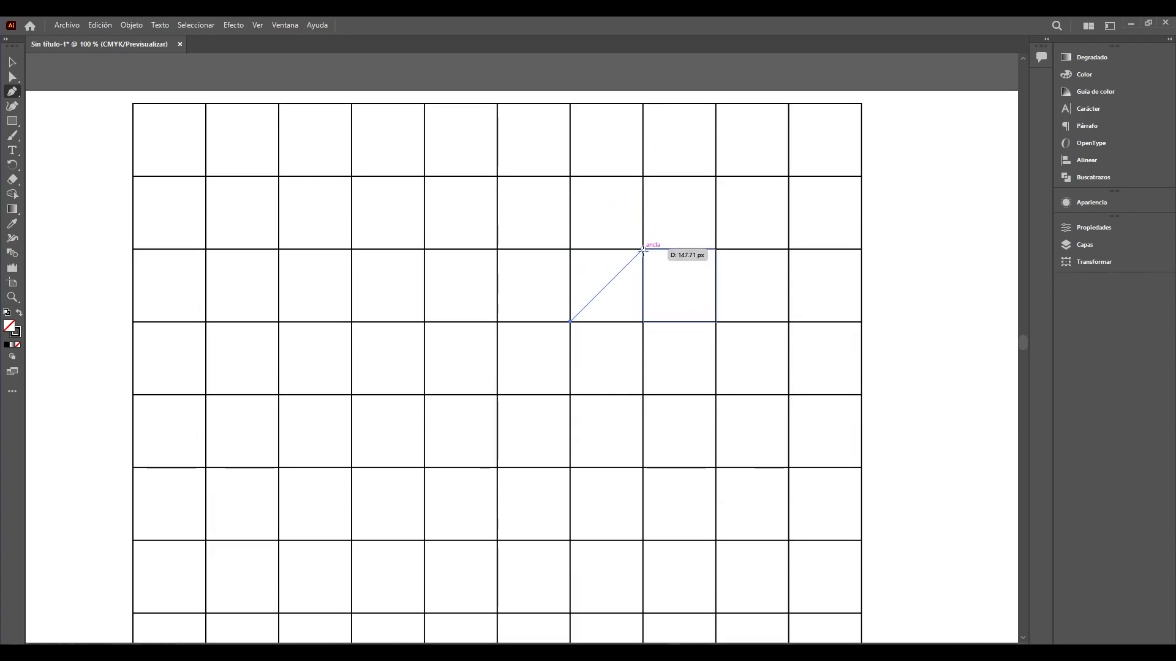
{"action": "left_click_drag", "start_coordinate": [643, 249], "coordinate": [643, 176]}
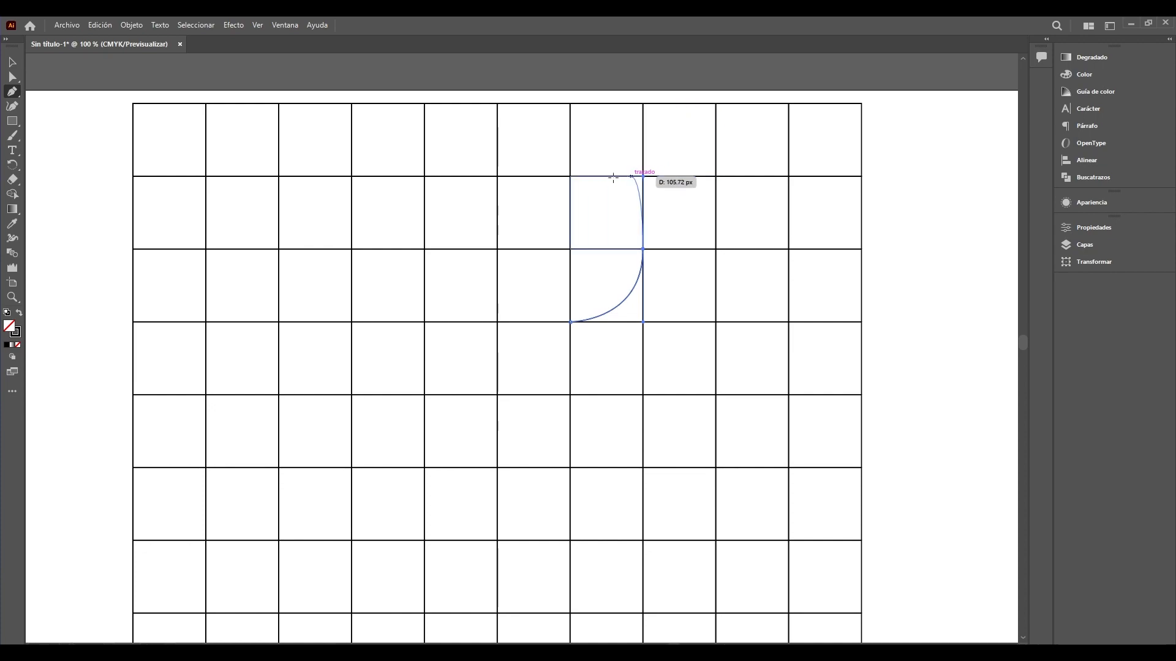
{"action": "left_click", "coordinate": [914, 223], "text": "ctrl"}
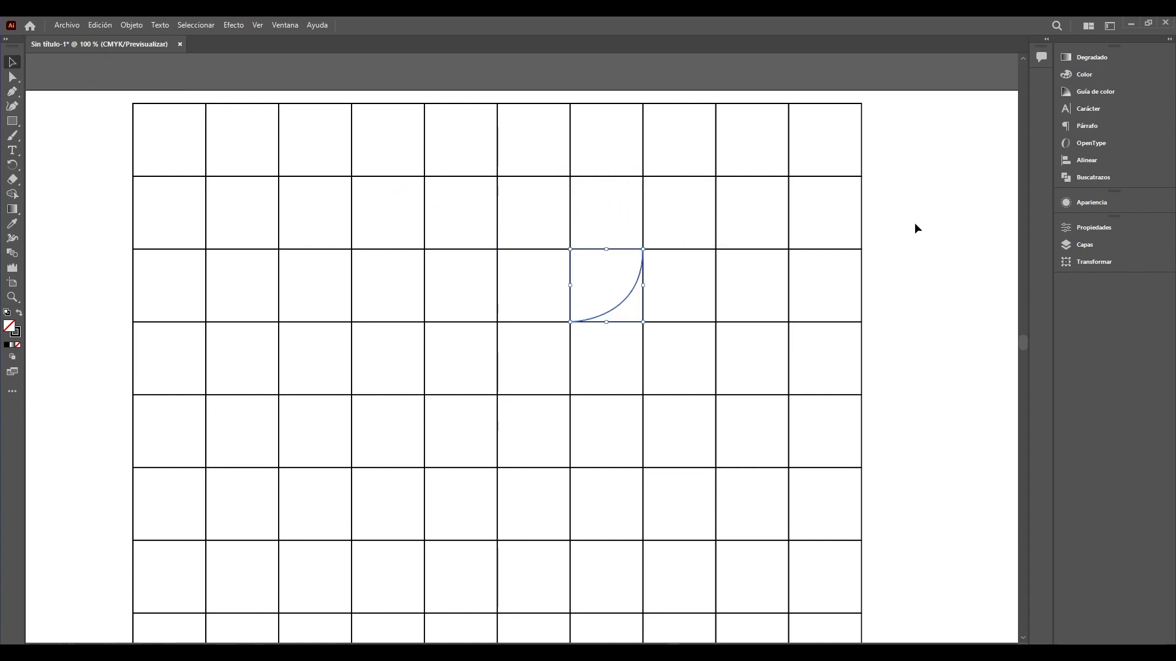
Step: Draw a curved path from the top-edge midpoint of the column 5, row 3 cell to the lower-left corner of the column 4, row 3 cell
{"action": "left_click", "coordinate": [14, 93]}
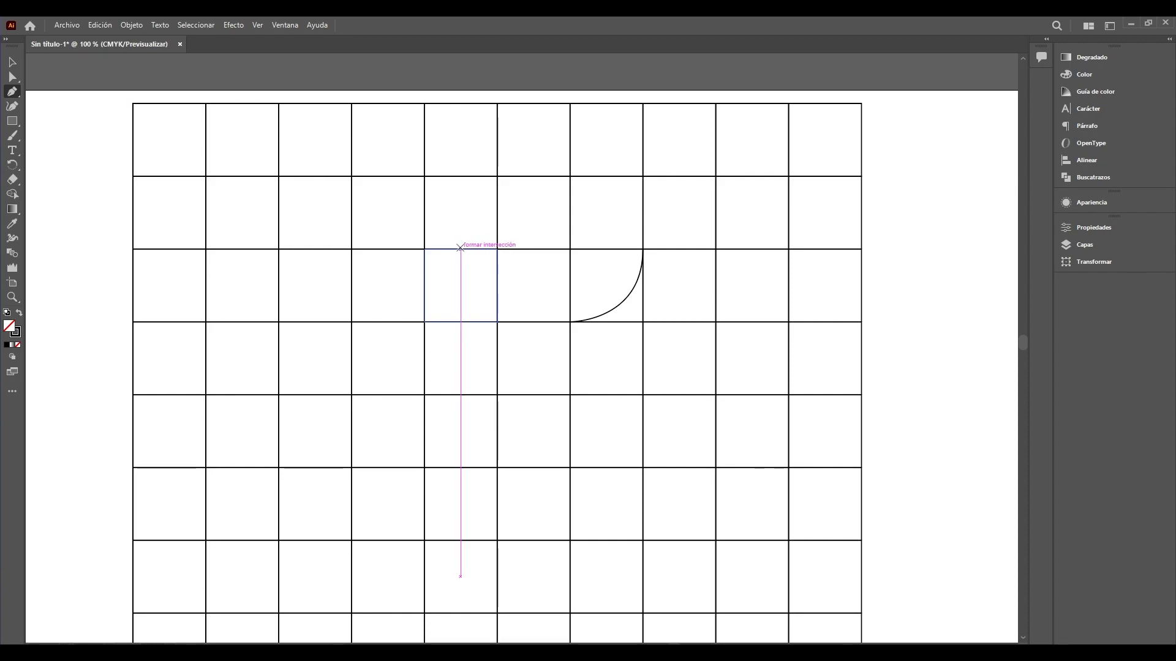
{"action": "left_click", "coordinate": [461, 249]}
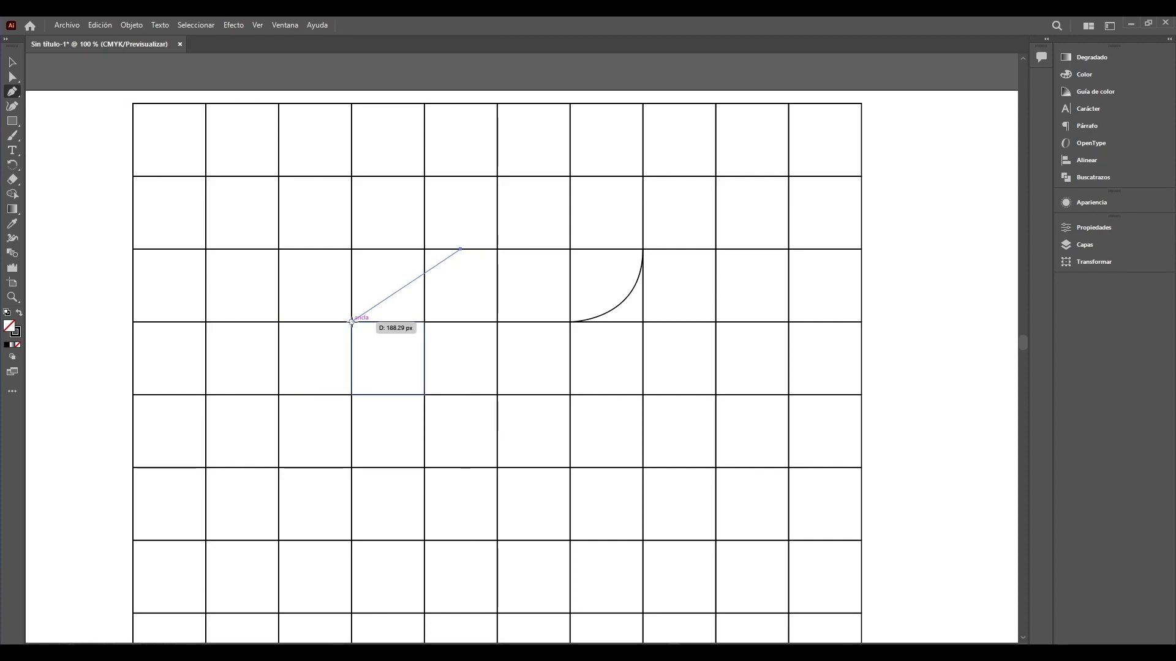
{"action": "left_click_drag", "start_coordinate": [351, 322], "coordinate": [352, 394]}
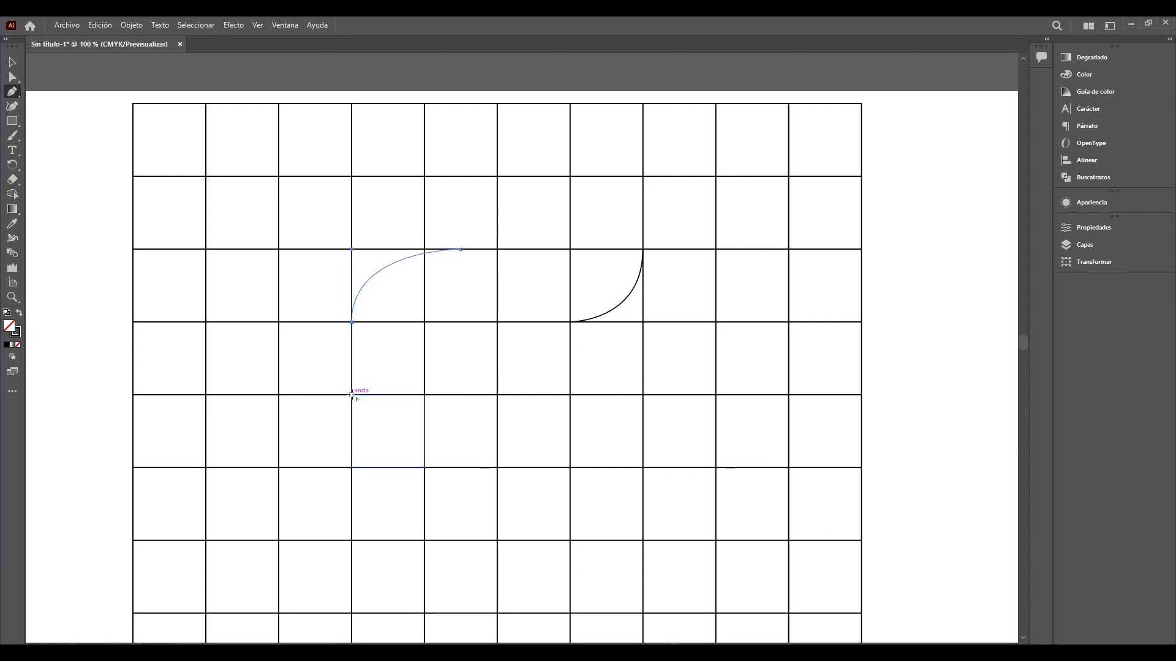
{"action": "key", "text": "v"}
{"action": "left_click", "coordinate": [471, 369]}
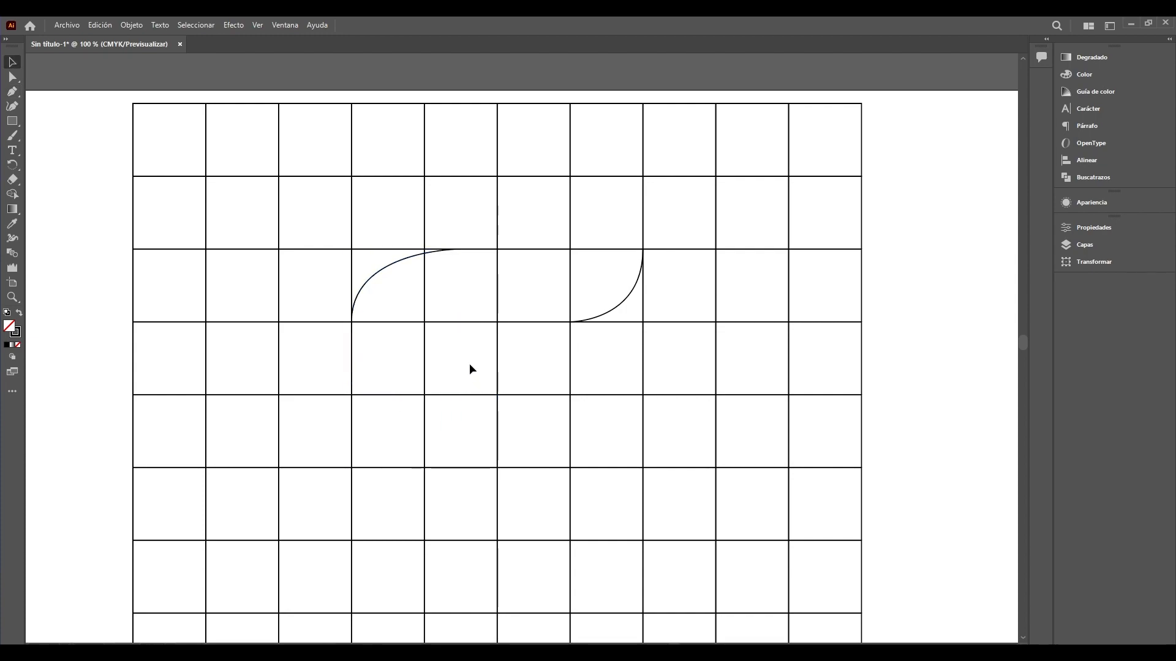
Step: Draw a curved path from the lower-left to the upper-right corner of the cell in column 6, row 5
{"action": "scroll", "coordinate": [469, 363], "scroll_direction": "down", "scroll_amount": 2}
{"action": "scroll", "coordinate": [469, 362], "scroll_direction": "up", "scroll_amount": 2}
{"action": "scroll", "coordinate": [469, 363], "scroll_direction": "down", "scroll_amount": 1}
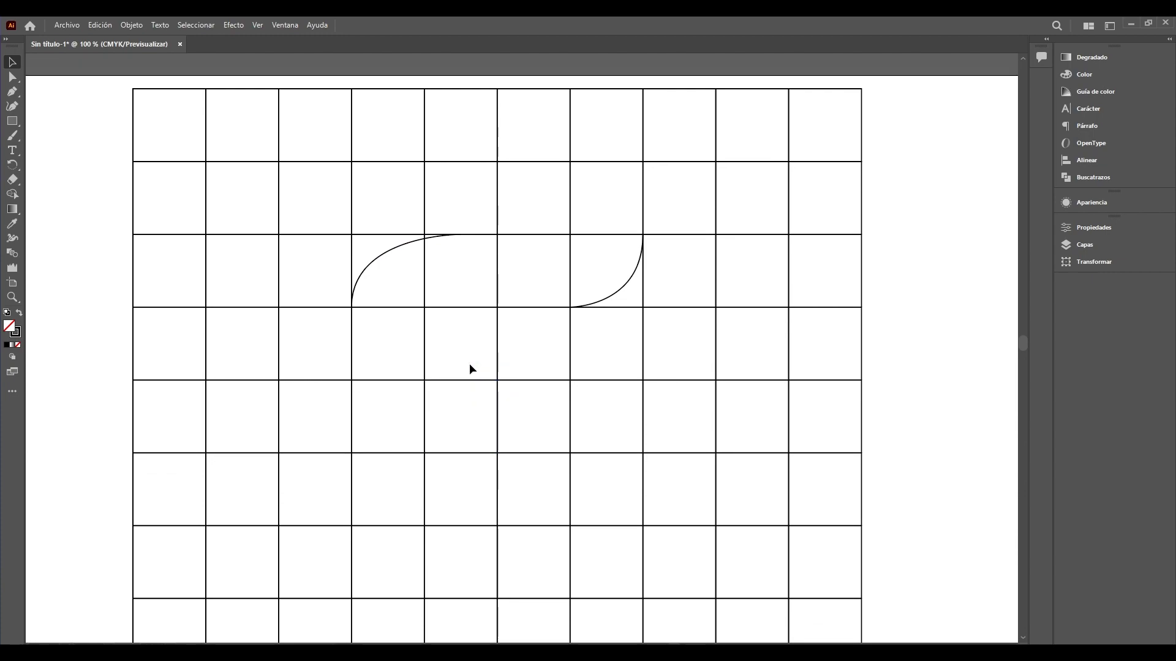
{"action": "scroll", "coordinate": [470, 365], "scroll_direction": "down", "scroll_amount": 4}
{"action": "key", "text": "p"}
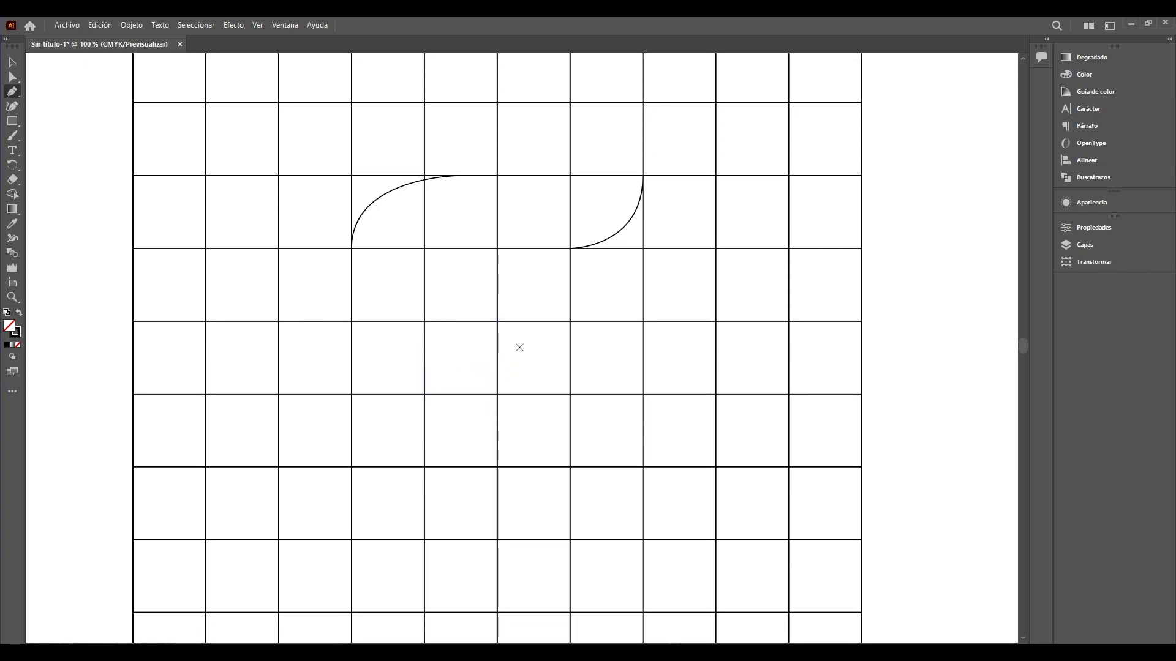
{"action": "left_click", "coordinate": [497, 394]}
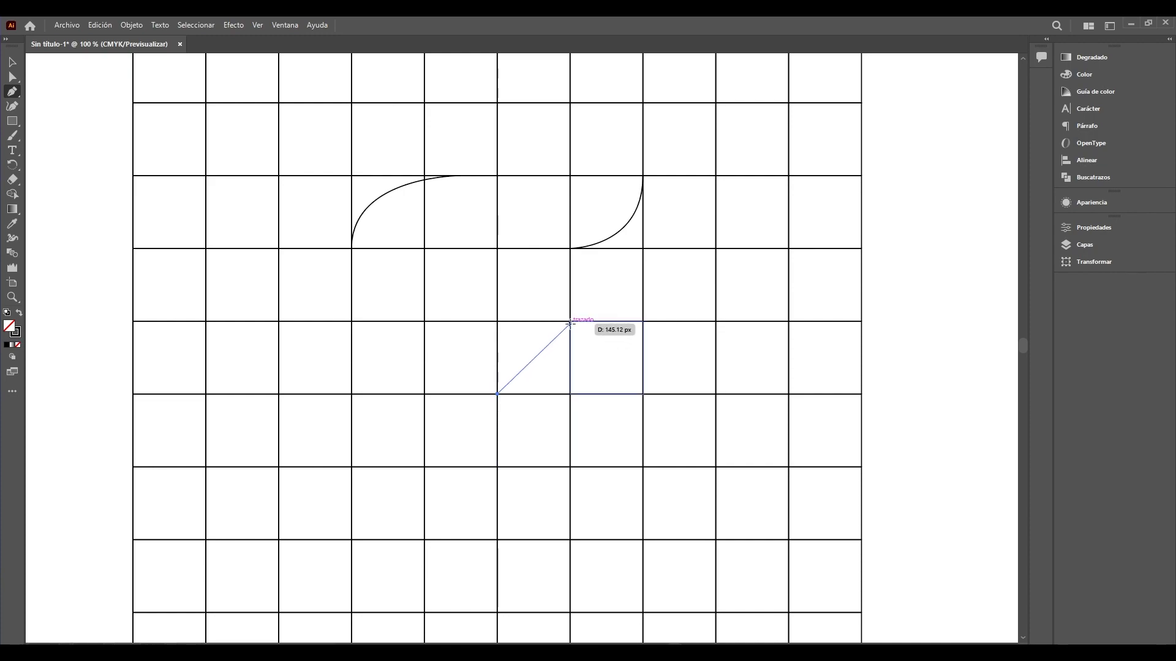
{"action": "left_click_drag", "start_coordinate": [569, 322], "coordinate": [611, 350]}
{"action": "left_click", "coordinate": [611, 350], "text": "ctrl"}
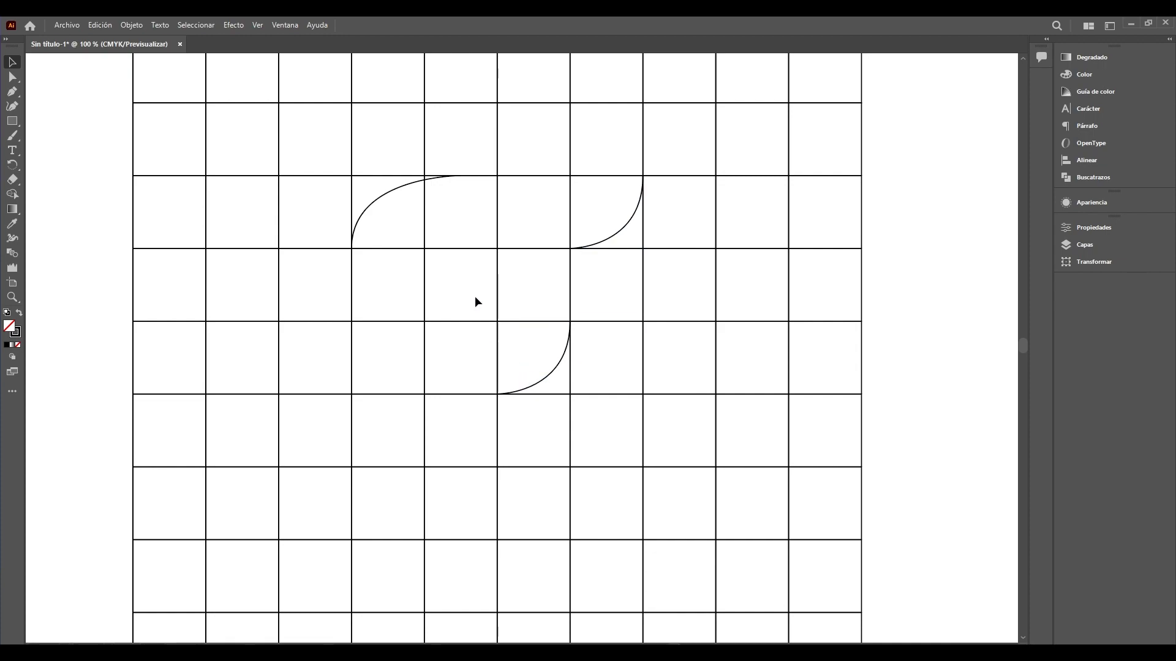
Step: Draw a curved path in the column 5, row 3 cell from its lower-left corner to its top-edge midpoint
{"action": "key", "text": "p"}
{"action": "left_click_drag", "start_coordinate": [425, 248], "coordinate": [461, 175]}
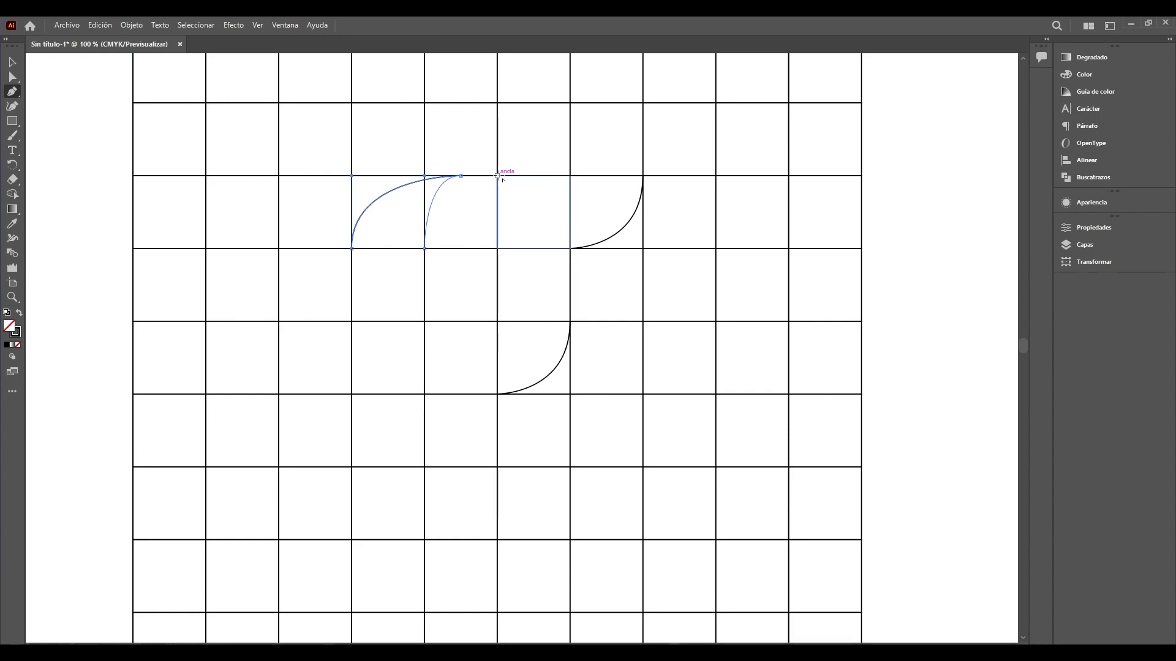
{"action": "mouse_move", "coordinate": [497, 176]}
{"action": "left_mouse_down"}
{"action": "mouse_move", "coordinate": [570, 175]}
{"action": "mouse_move", "coordinate": [498, 176]}
{"action": "left_mouse_up"}
{"action": "key", "text": "v"}
{"action": "left_click", "coordinate": [531, 207]}
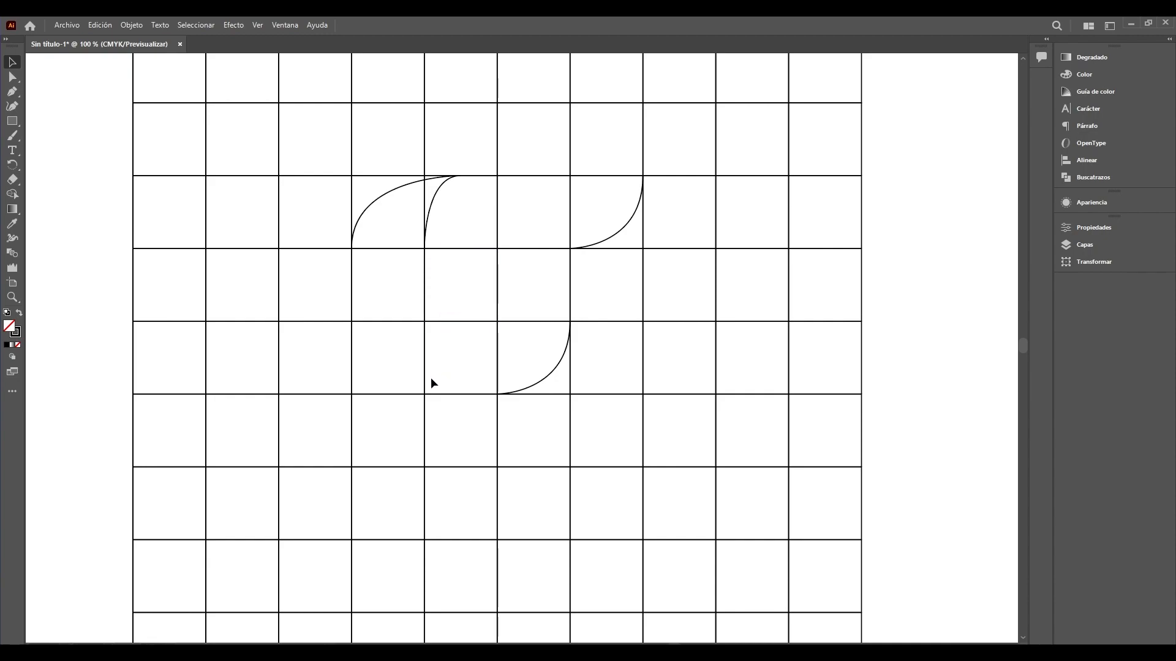
Step: Draw a curved path in the column 5, row 5 cell from its lower-left corner to its top-edge midpoint
{"action": "key", "text": "p"}
{"action": "left_click", "coordinate": [424, 395]}
{"action": "left_click_drag", "start_coordinate": [460, 322], "coordinate": [497, 323]}
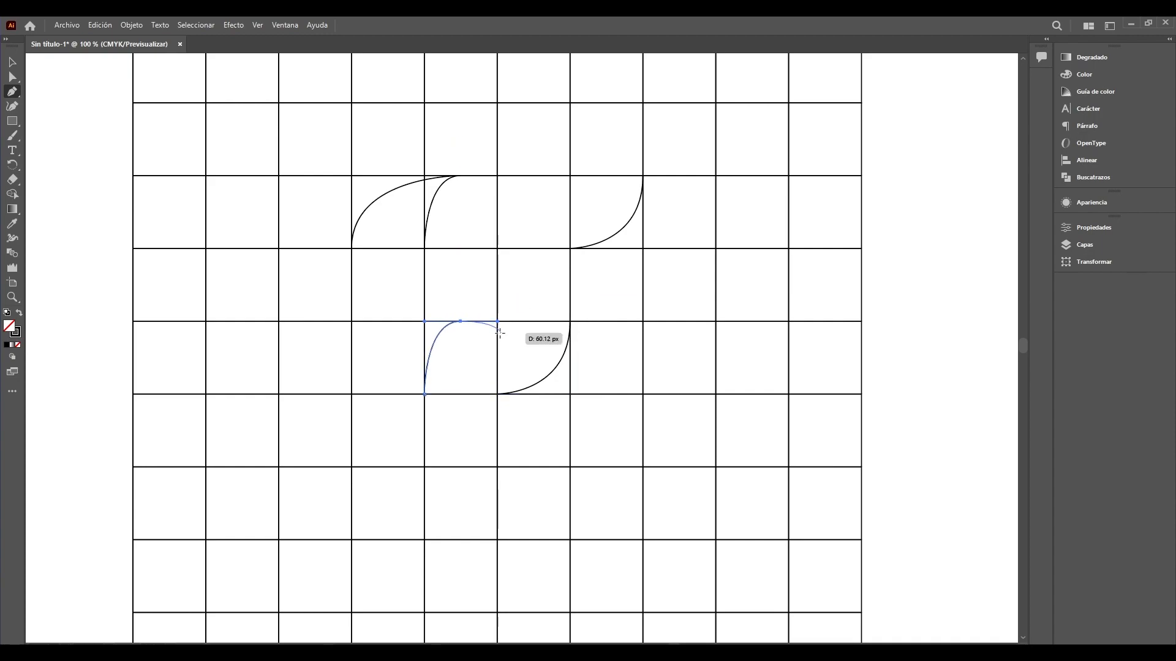
{"action": "key", "text": "v"}
{"action": "left_click", "coordinate": [472, 312]}
Step: Draw a curved path from the lower-left to the upper-right corner of the cell in column 4, row 7
{"action": "scroll", "coordinate": [459, 343], "scroll_direction": "down", "scroll_amount": 2}
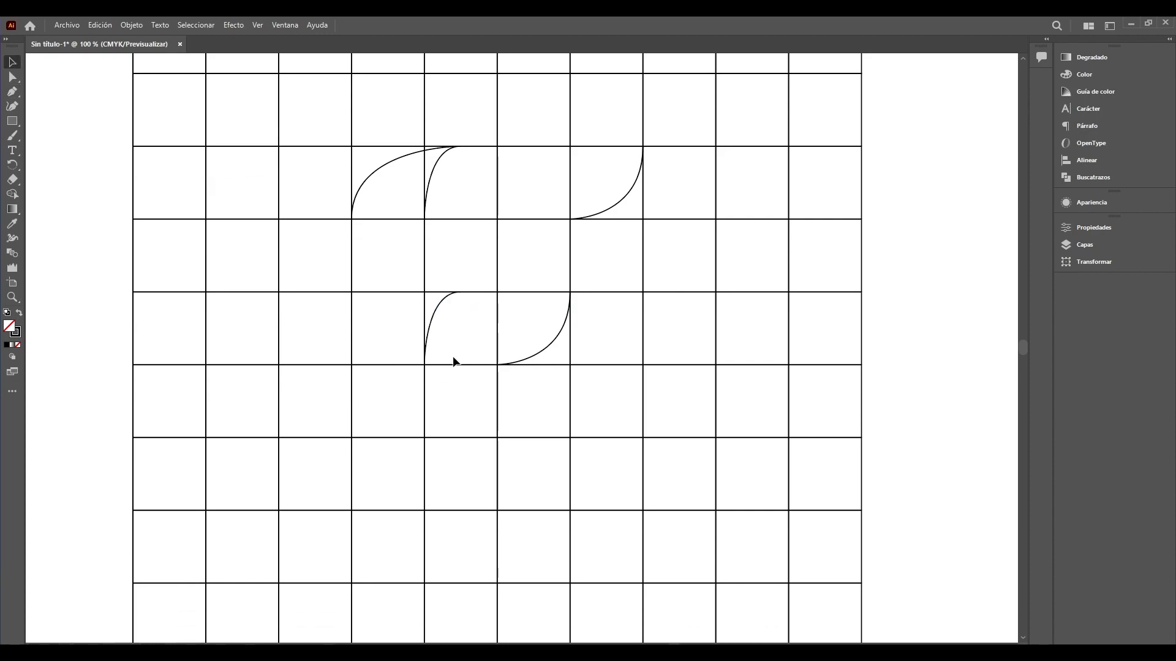
{"action": "scroll", "coordinate": [449, 363], "scroll_direction": "up", "scroll_amount": 1}
{"action": "key", "text": "p"}
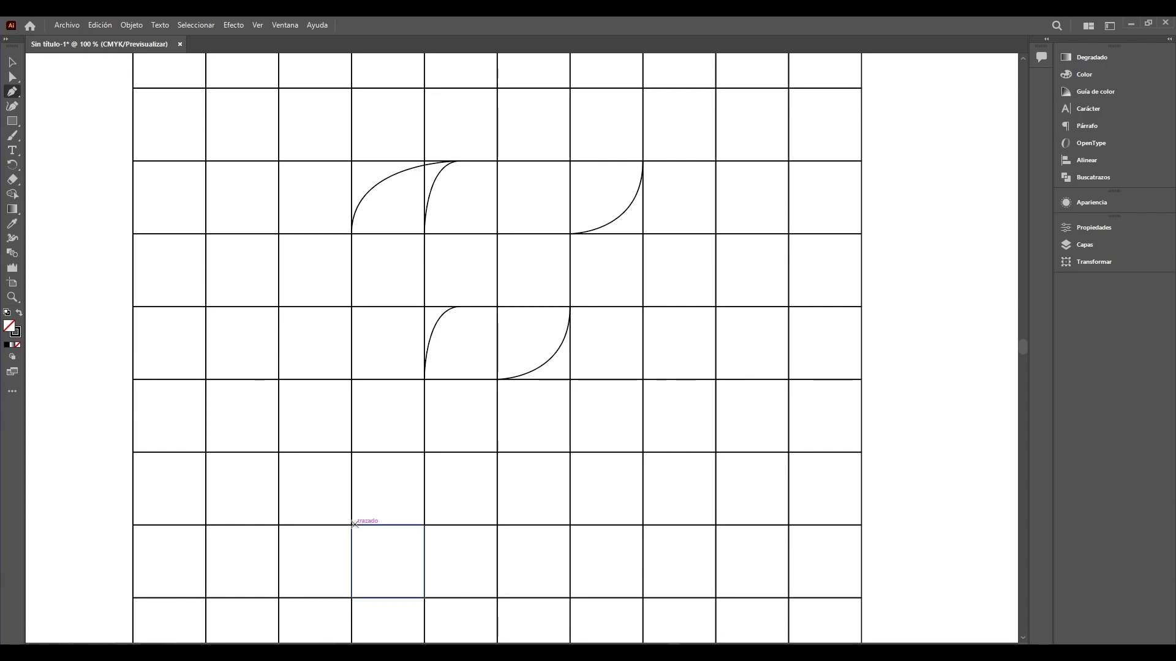
{"action": "left_click", "coordinate": [352, 525]}
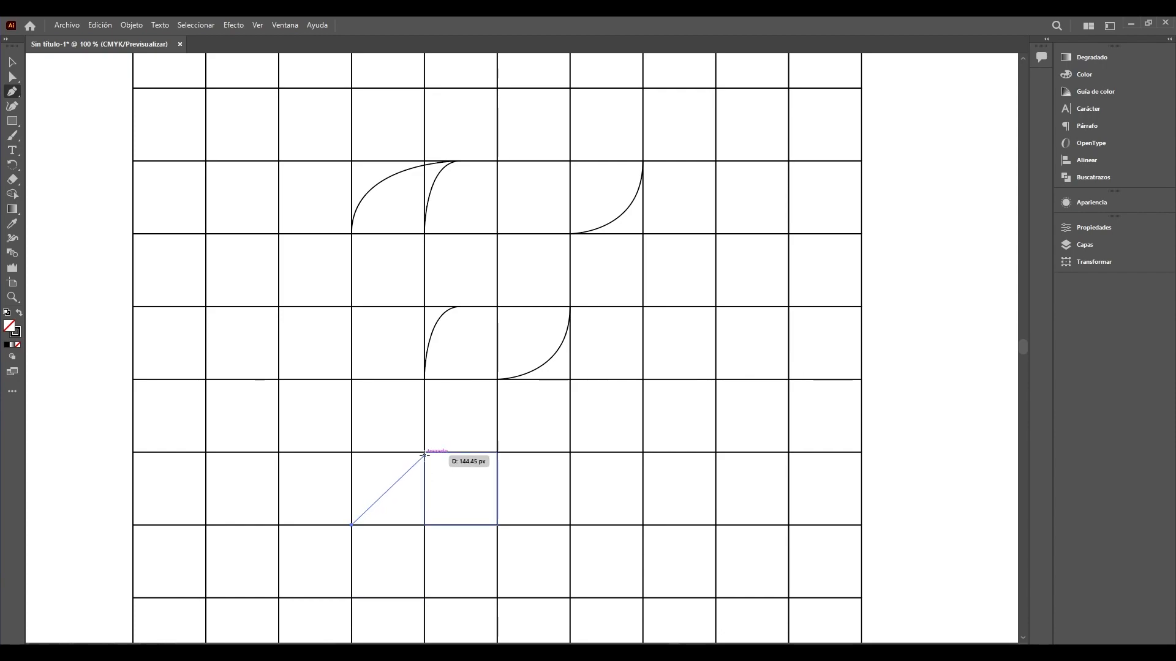
{"action": "left_click_drag", "start_coordinate": [424, 453], "coordinate": [425, 522]}
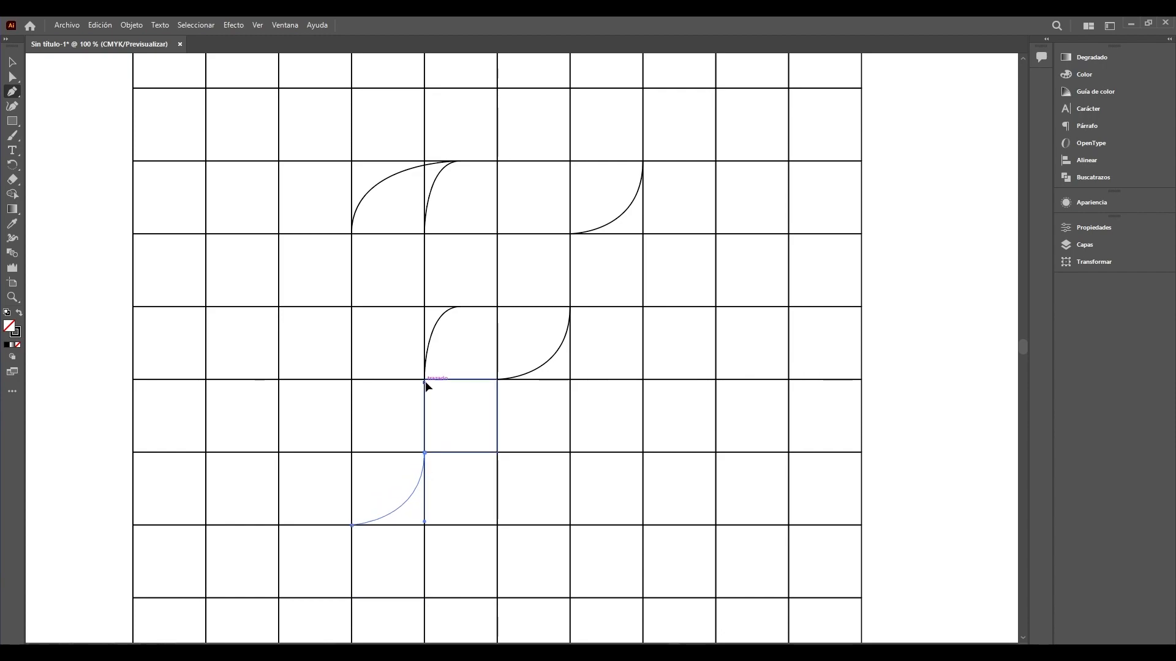
{"action": "key", "text": "v"}
{"action": "left_click", "coordinate": [464, 409]}
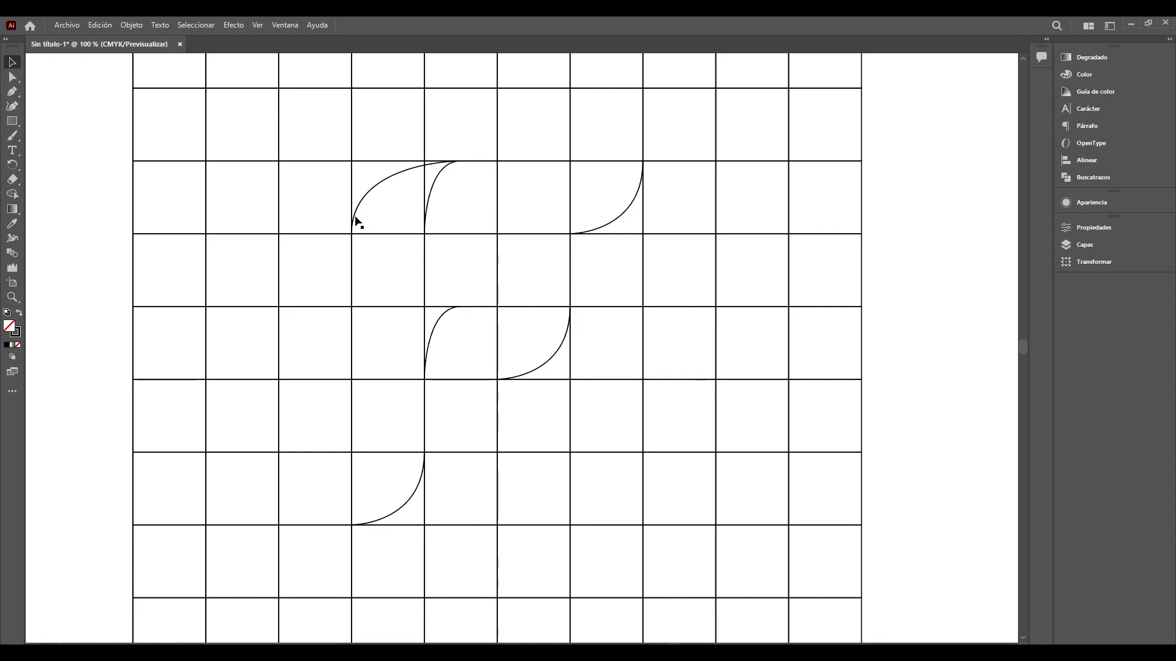
Step: Select the whole grid with its curves and use Shape Builder to merge the regions of the F's stem and upper arm
{"action": "scroll", "coordinate": [447, 306], "scroll_direction": "down", "scroll_amount": 3}
{"action": "scroll", "coordinate": [446, 306], "scroll_direction": "up", "scroll_amount": 1}
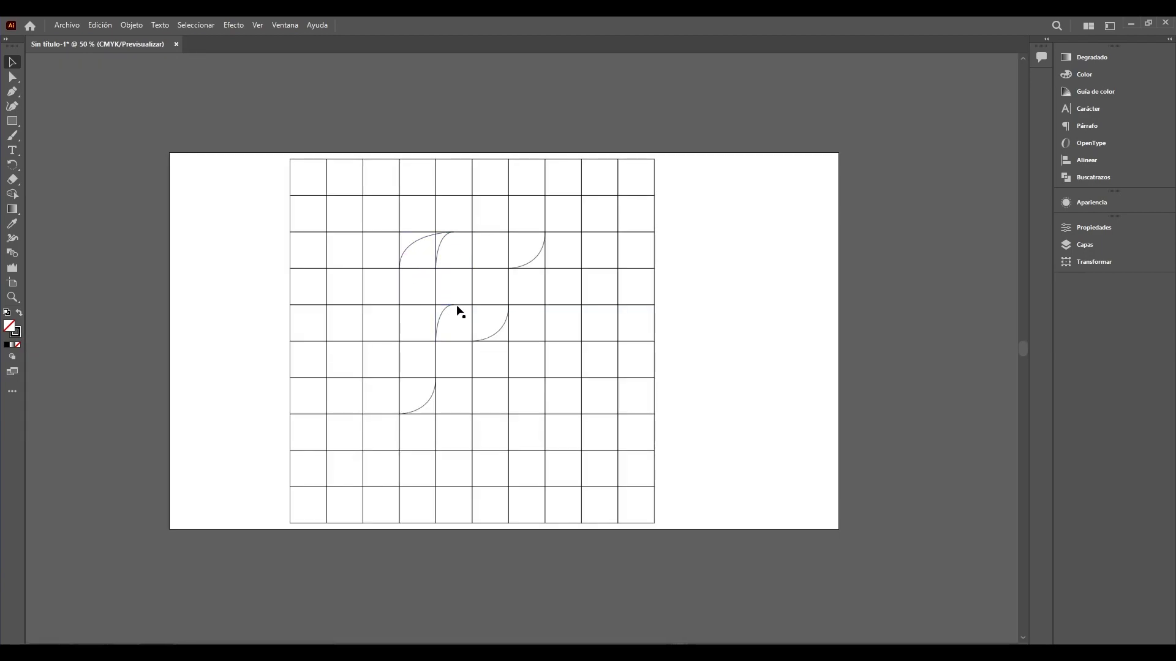
{"action": "left_click_drag", "start_coordinate": [275, 156], "coordinate": [661, 447]}
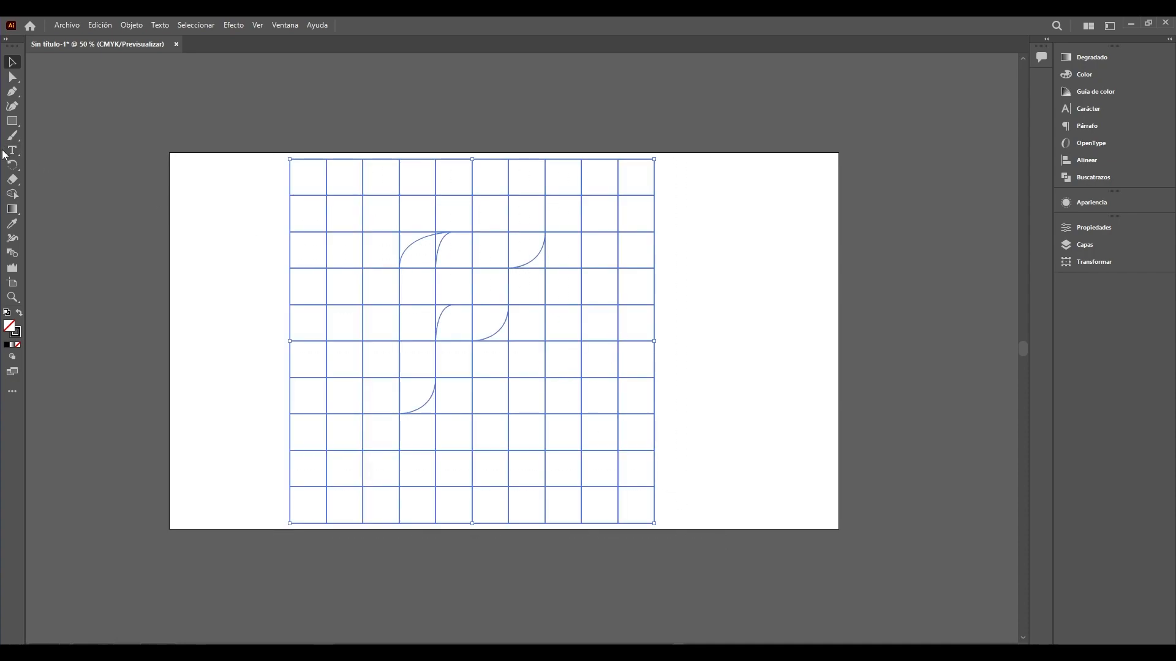
{"action": "left_click", "coordinate": [12, 194]}
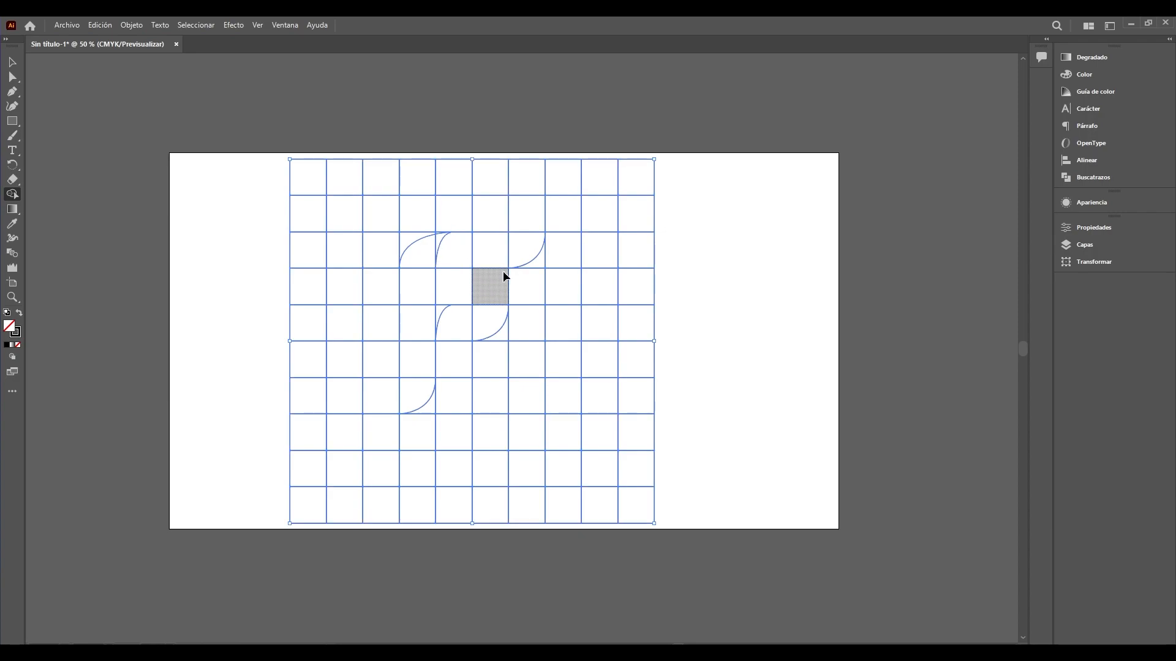
{"action": "scroll", "coordinate": [505, 273], "scroll_direction": "up", "scroll_amount": 2}
{"action": "scroll", "coordinate": [505, 274], "scroll_direction": "down", "scroll_amount": 1}
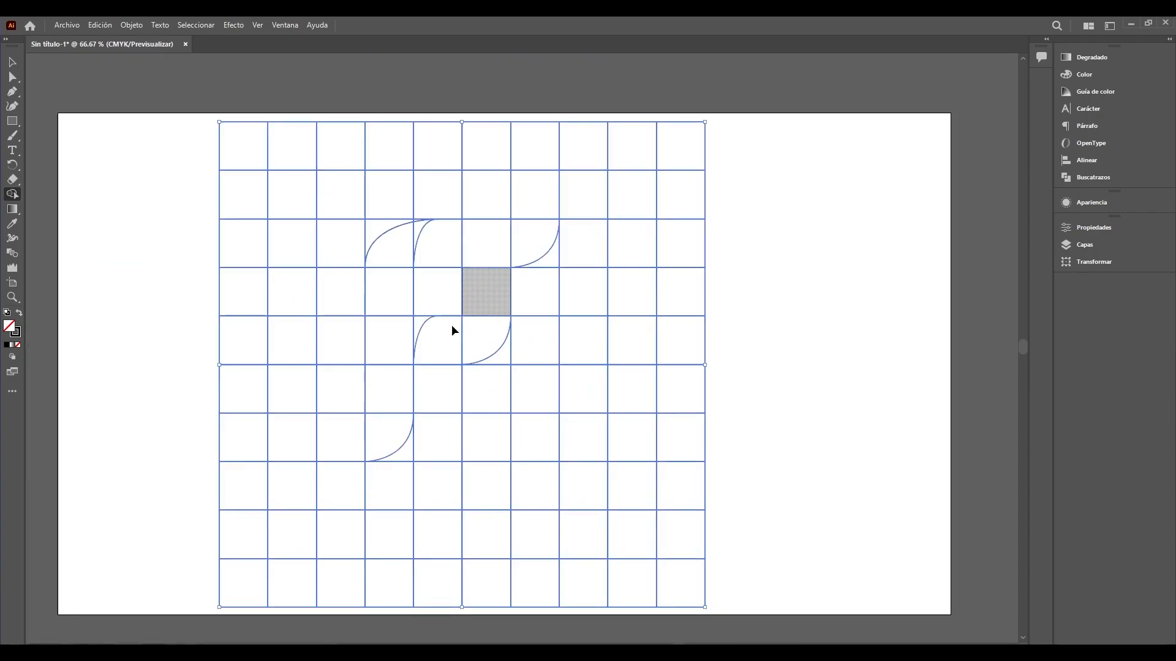
{"action": "mouse_move", "coordinate": [391, 433]}
{"action": "left_mouse_down"}
{"action": "mouse_move", "coordinate": [385, 357]}
{"action": "mouse_move", "coordinate": [418, 323]}
{"action": "mouse_move", "coordinate": [390, 304]}
{"action": "mouse_move", "coordinate": [389, 283]}
{"action": "mouse_move", "coordinate": [415, 225]}
{"action": "mouse_move", "coordinate": [475, 247]}
{"action": "mouse_move", "coordinate": [522, 245]}
{"action": "left_mouse_up"}
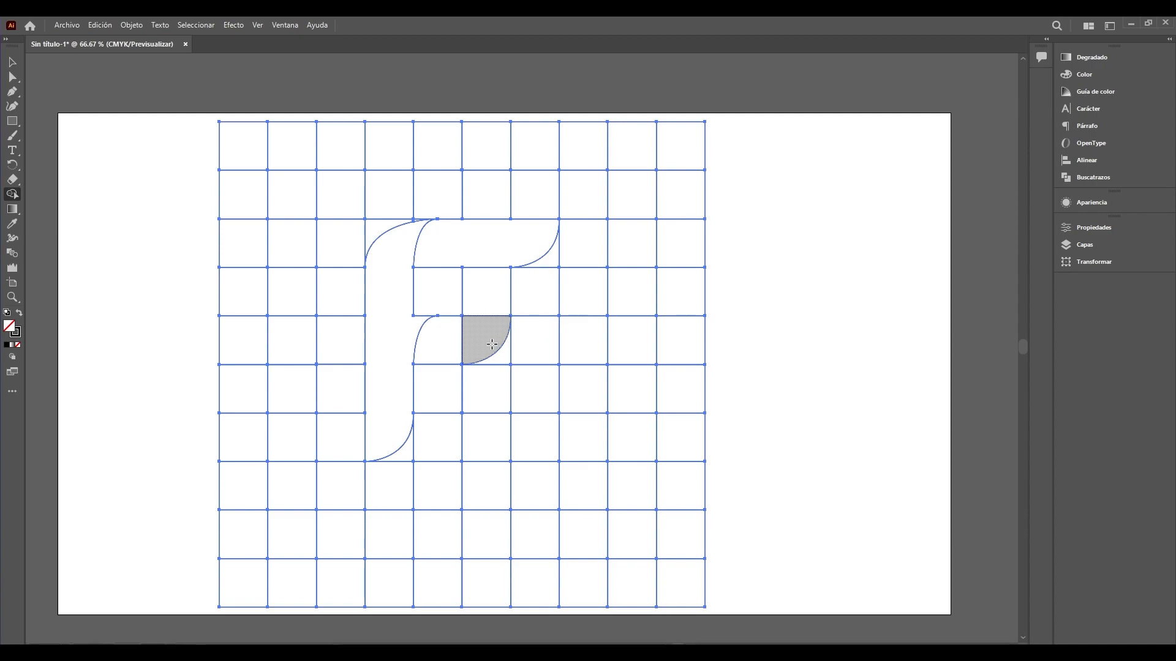
Step: Merge the two curved regions in row 5, columns 5 and 6, into the F's lower arm, and clear the selection
{"action": "left_click_drag", "start_coordinate": [483, 345], "coordinate": [450, 341]}
{"action": "left_click", "coordinate": [13, 62]}
{"action": "left_click", "coordinate": [97, 145]}
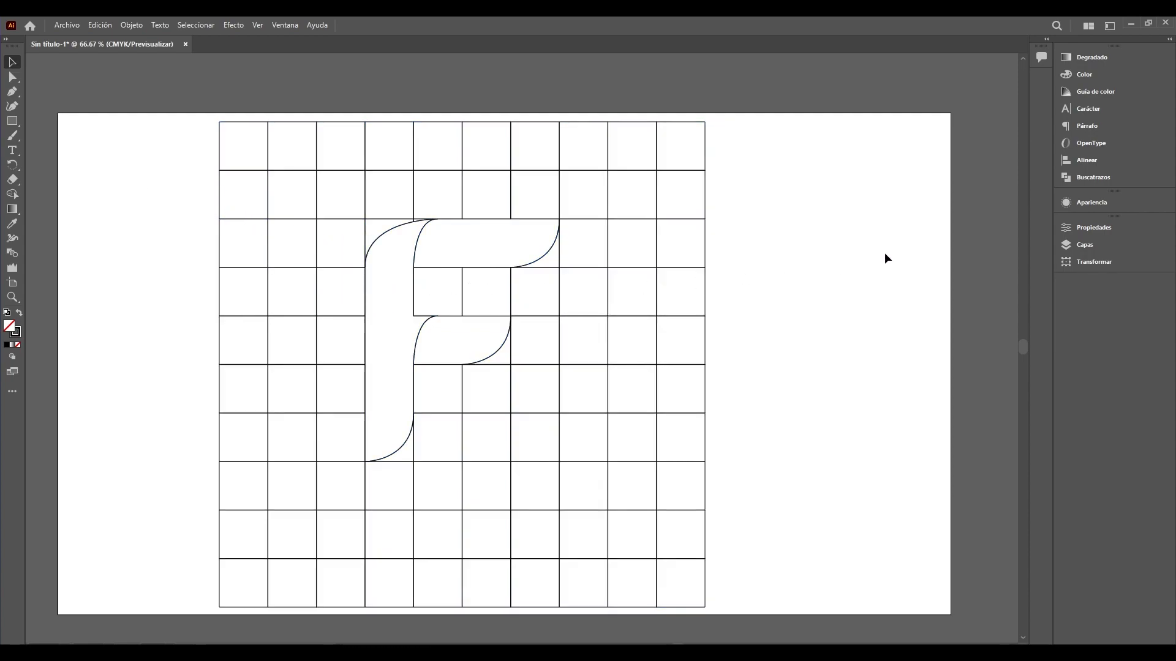
Step: Try to delete a long range of grid paths through the layer list, and undo the deletion
{"action": "left_click", "coordinate": [1070, 245]}
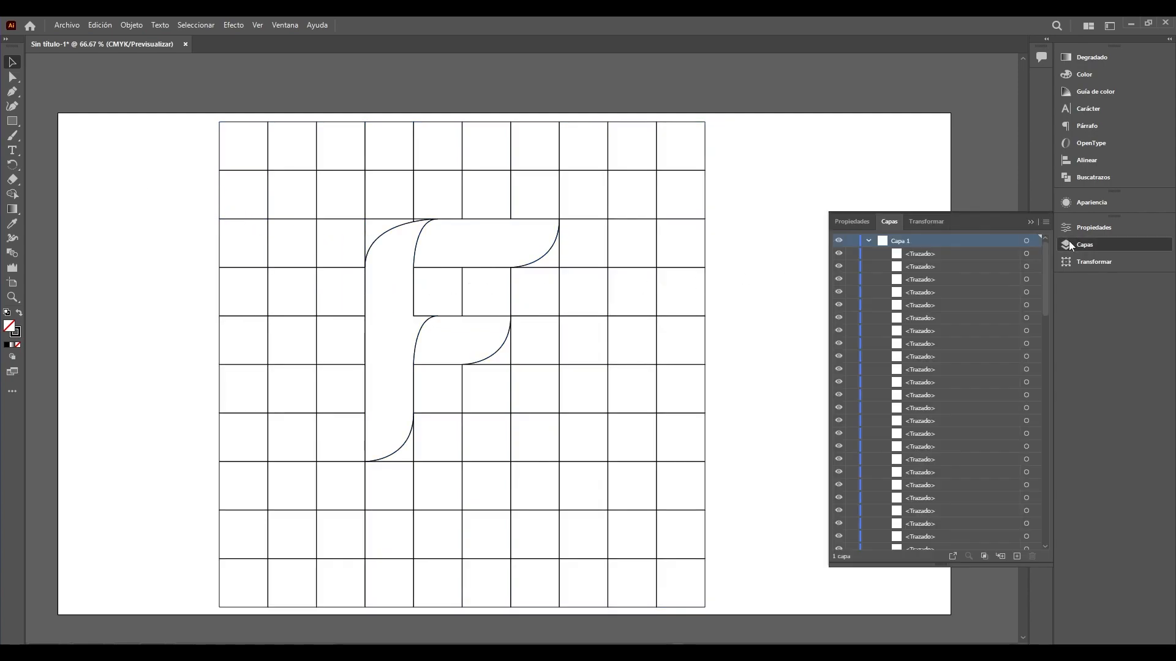
{"action": "left_click", "coordinate": [1025, 370]}
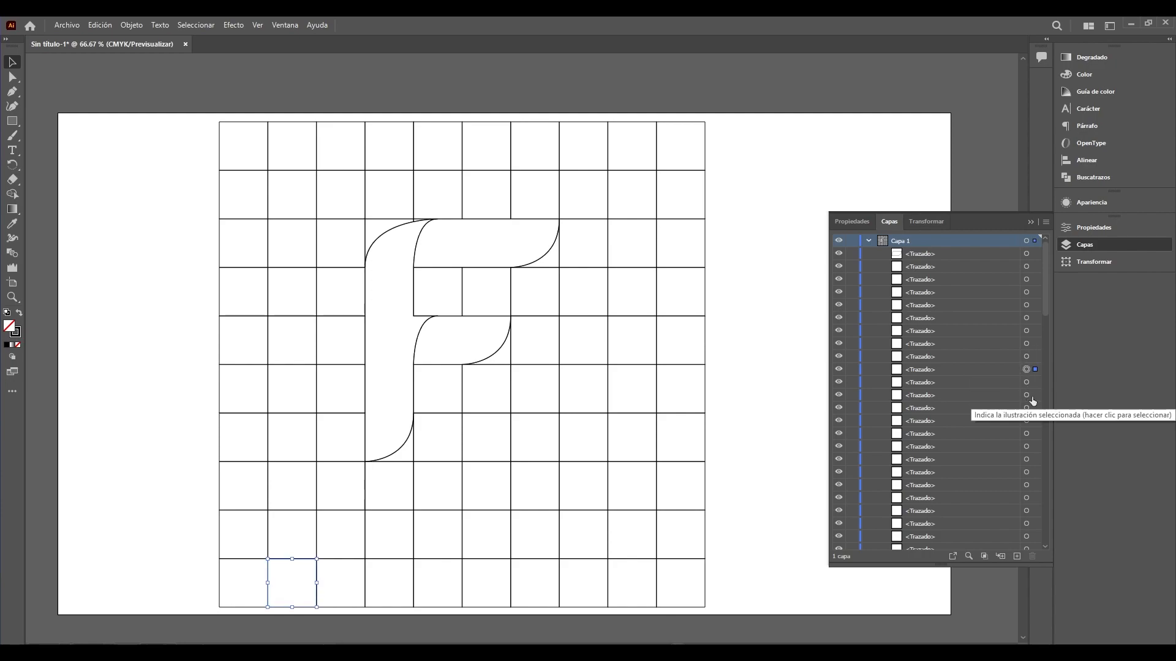
{"action": "scroll", "coordinate": [1031, 404], "scroll_direction": "down", "scroll_amount": 5}
{"action": "key", "text": "ctrl+a"}
{"action": "key", "text": "Delete"}
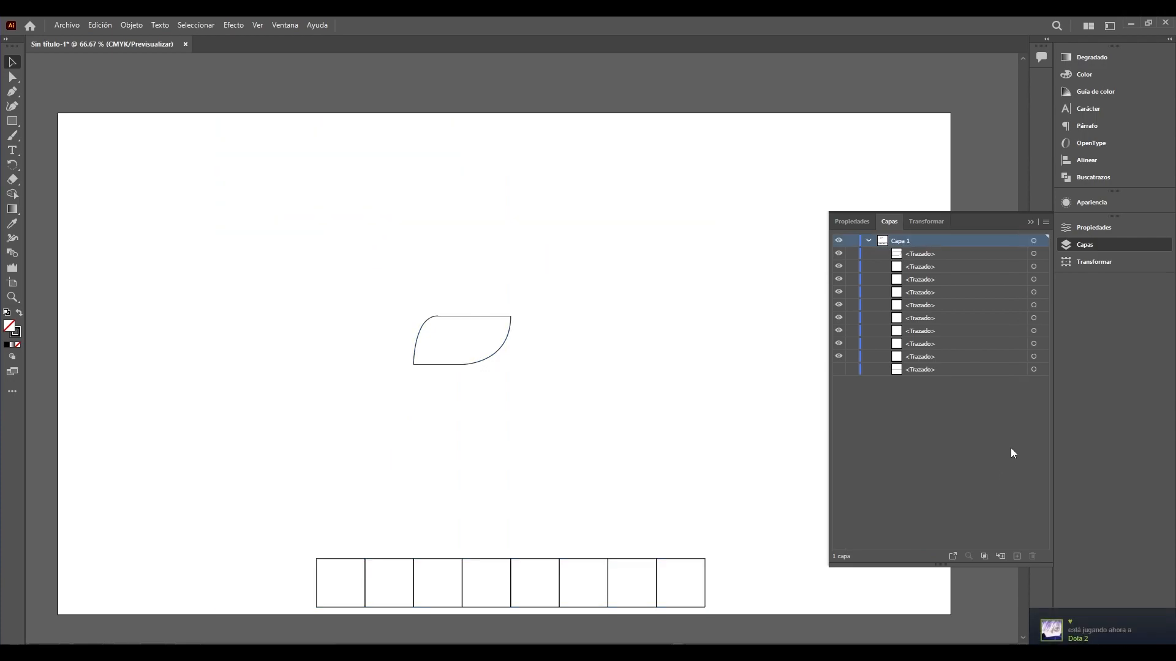
{"action": "key", "text": "ctrl+z"}
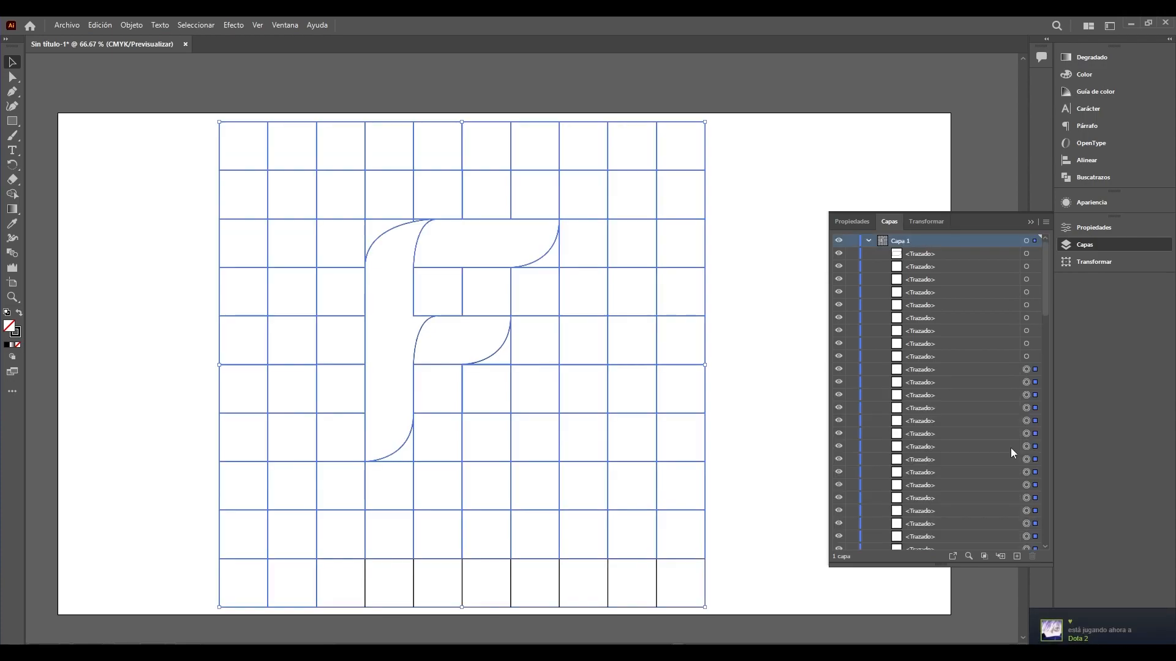
Step: Target the path of the grid cell in column 2, row 10 in the layer list and delete it
{"action": "left_click", "coordinate": [1009, 308]}
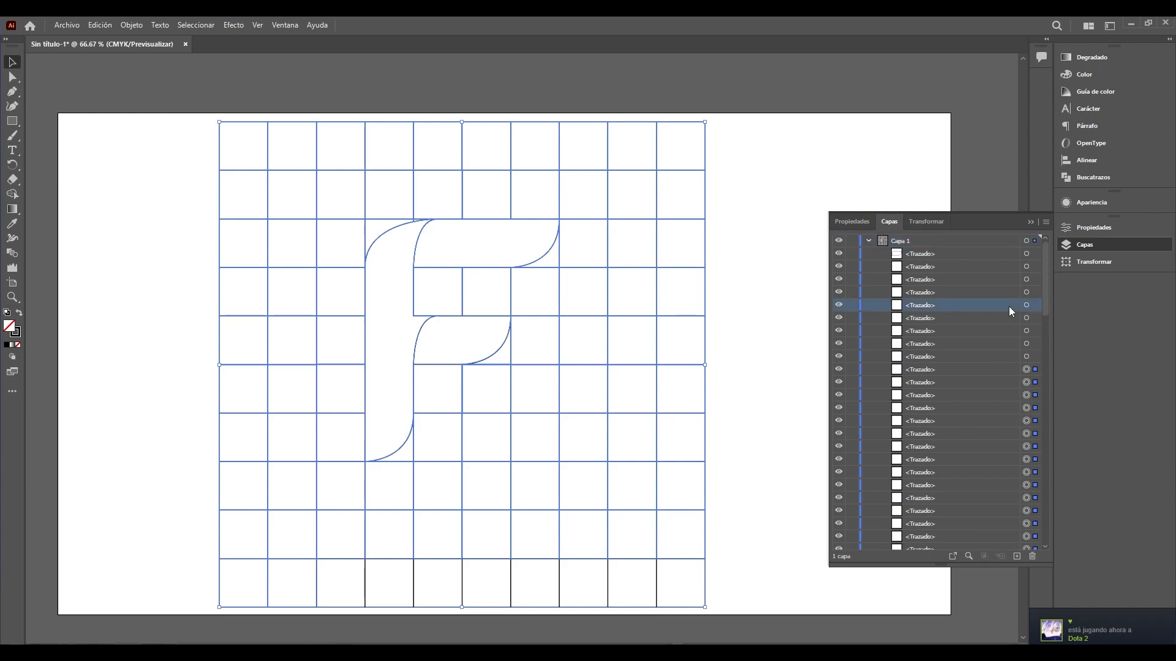
{"action": "left_click", "coordinate": [1026, 268]}
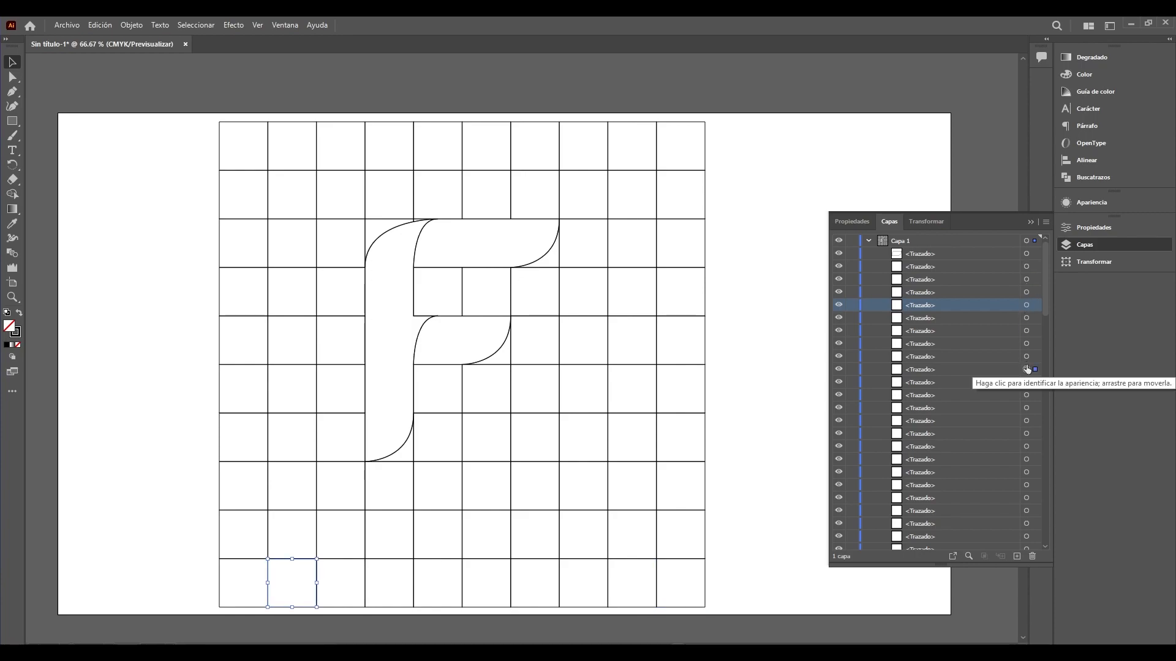
{"action": "key", "text": "Delete"}
Step: Try to delete most paths from rows 3 to 10 in one range, undo it and clear the selection
{"action": "left_click", "coordinate": [1029, 283]}
{"action": "scroll", "coordinate": [1014, 357], "scroll_direction": "down", "scroll_amount": 10}
{"action": "scroll", "coordinate": [991, 454], "scroll_direction": "up", "scroll_amount": 5}
{"action": "left_click", "coordinate": [1027, 402], "text": "shift"}
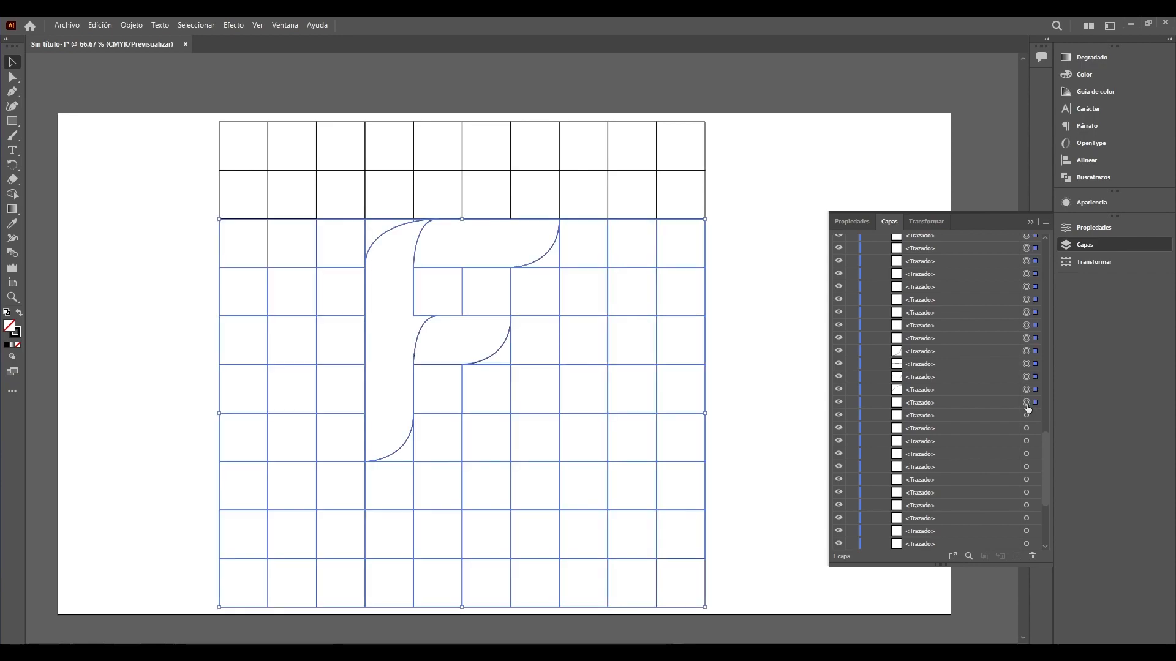
{"action": "key", "text": "Delete"}
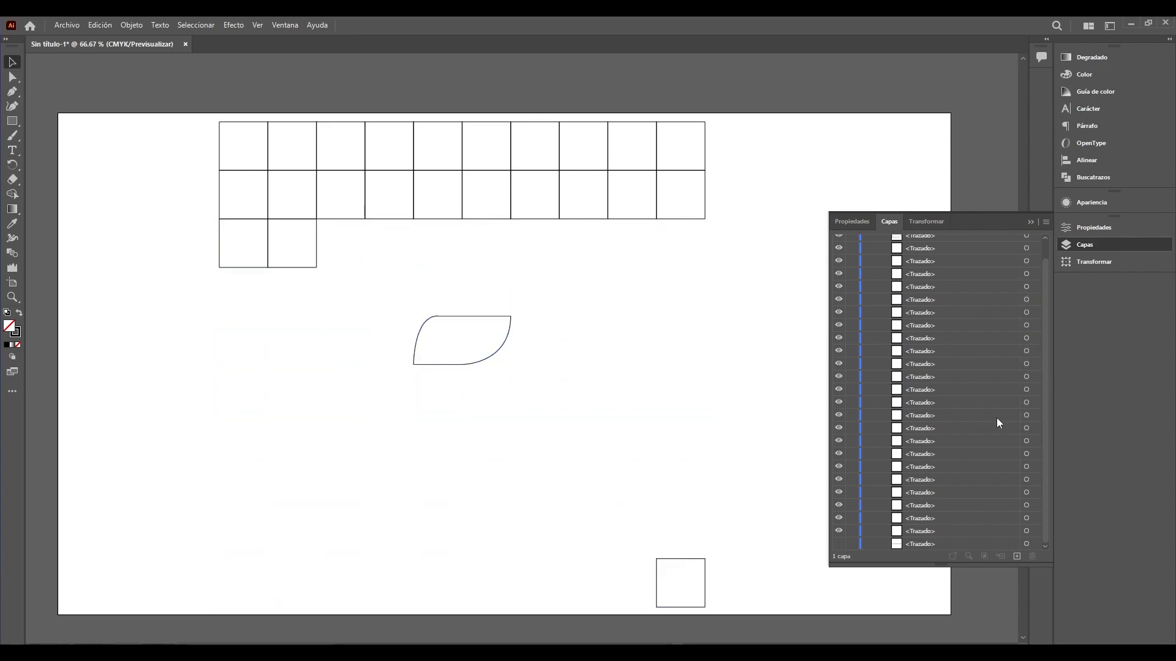
{"action": "key", "text": "ctrl+z"}
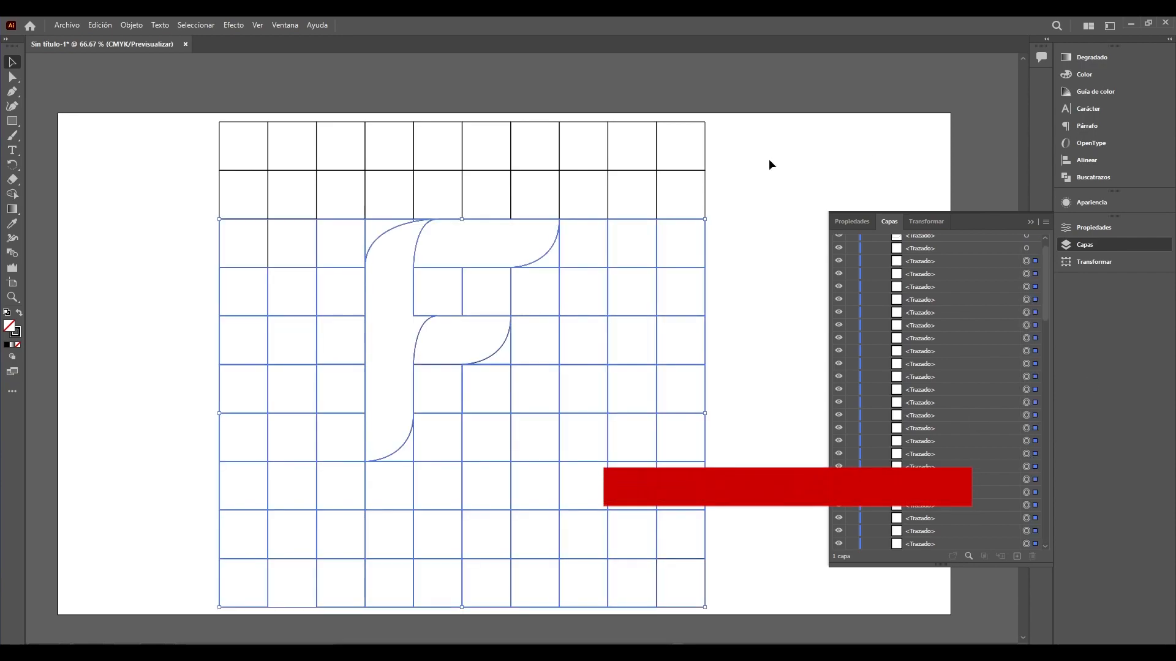
{"action": "scroll", "coordinate": [980, 331], "scroll_direction": "up", "scroll_amount": 2}
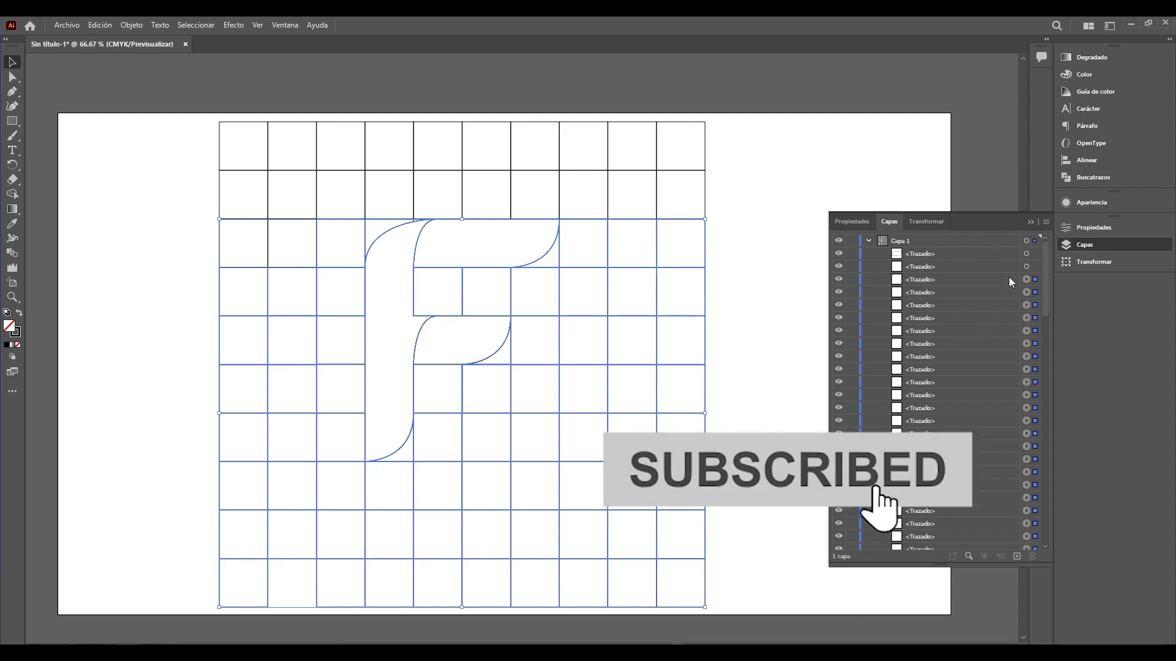
{"action": "key", "text": "ctrl+shift+a"}
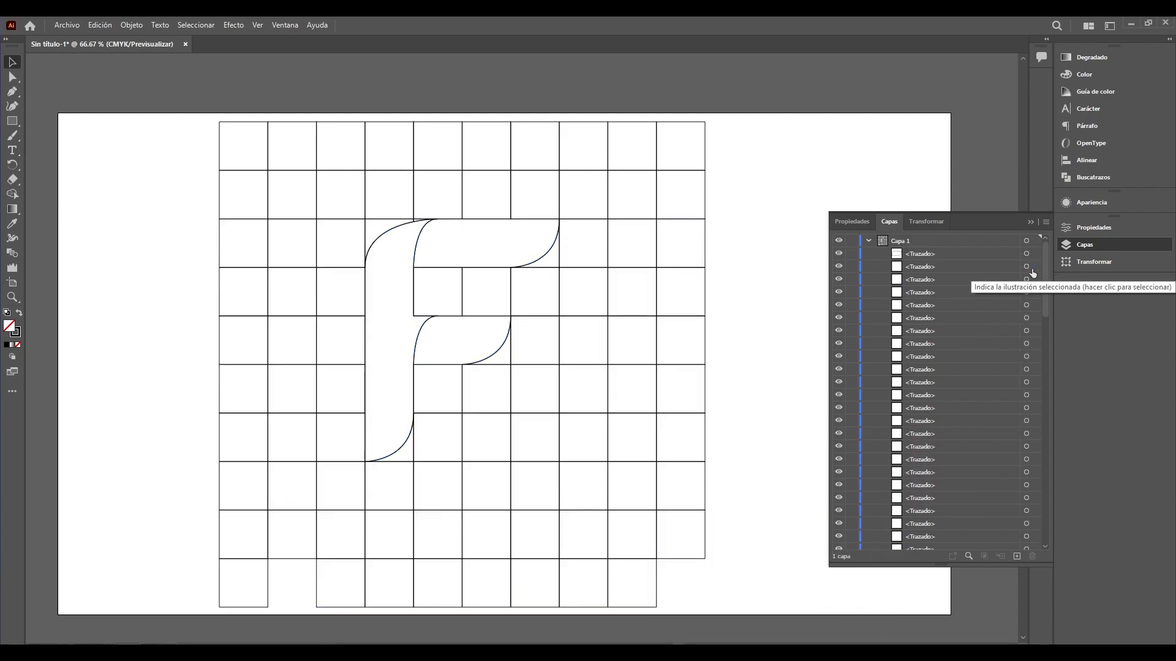
Step: Delete the remaining grid cells of rows 9 and 10 together with the row 8 cells in columns 8 to 10
{"action": "left_click", "coordinate": [1027, 267]}
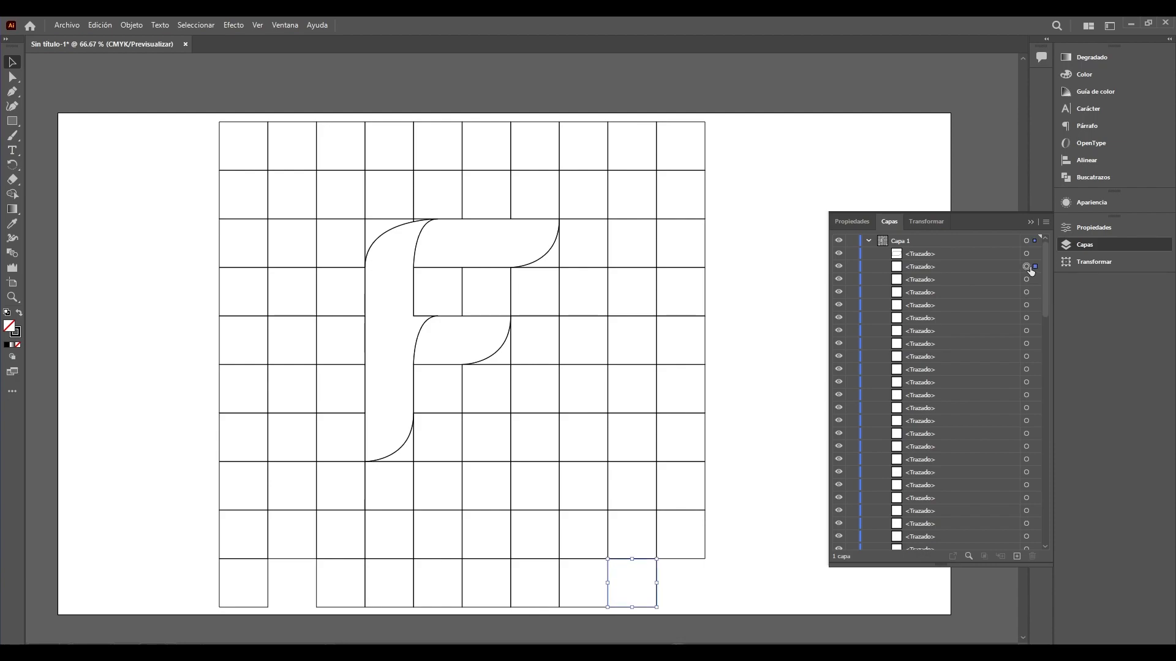
{"action": "left_click", "coordinate": [1026, 409], "text": "shift"}
{"action": "left_click", "coordinate": [1026, 460], "text": "shift"}
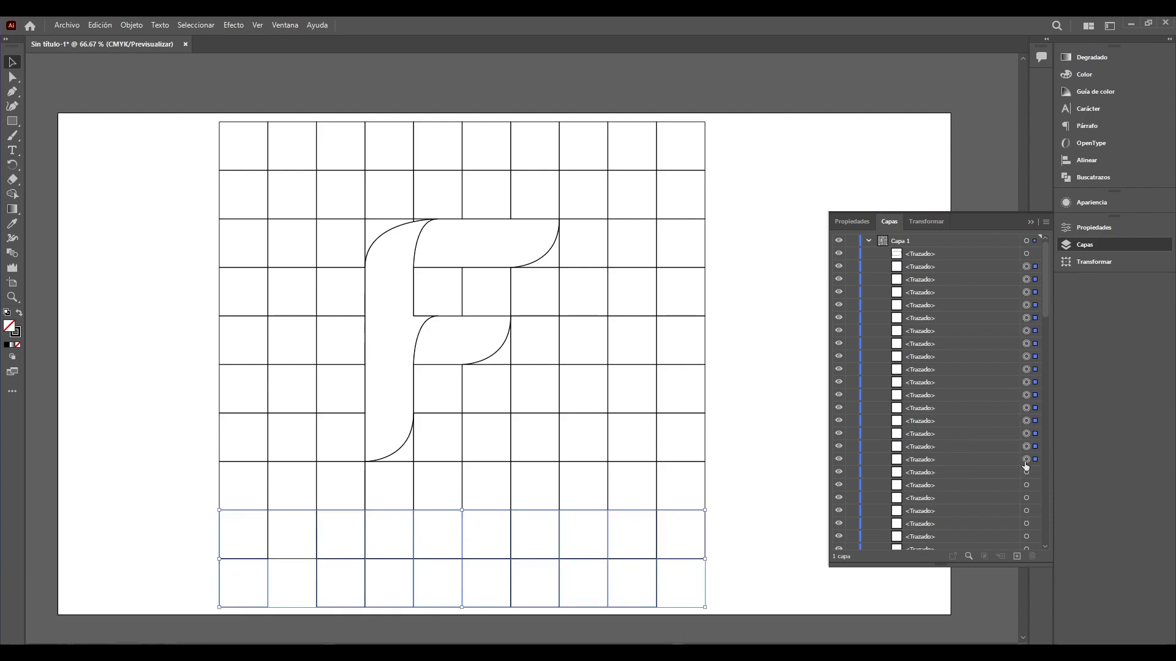
{"action": "left_click", "coordinate": [1026, 524], "text": "shift"}
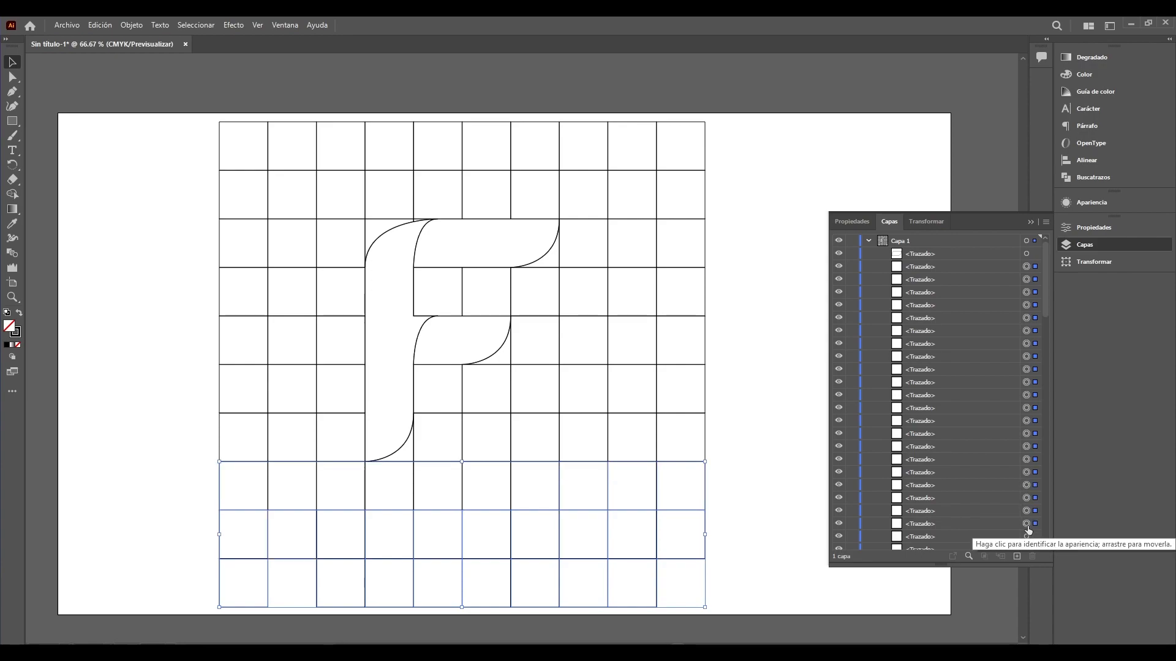
{"action": "key", "text": "Delete"}
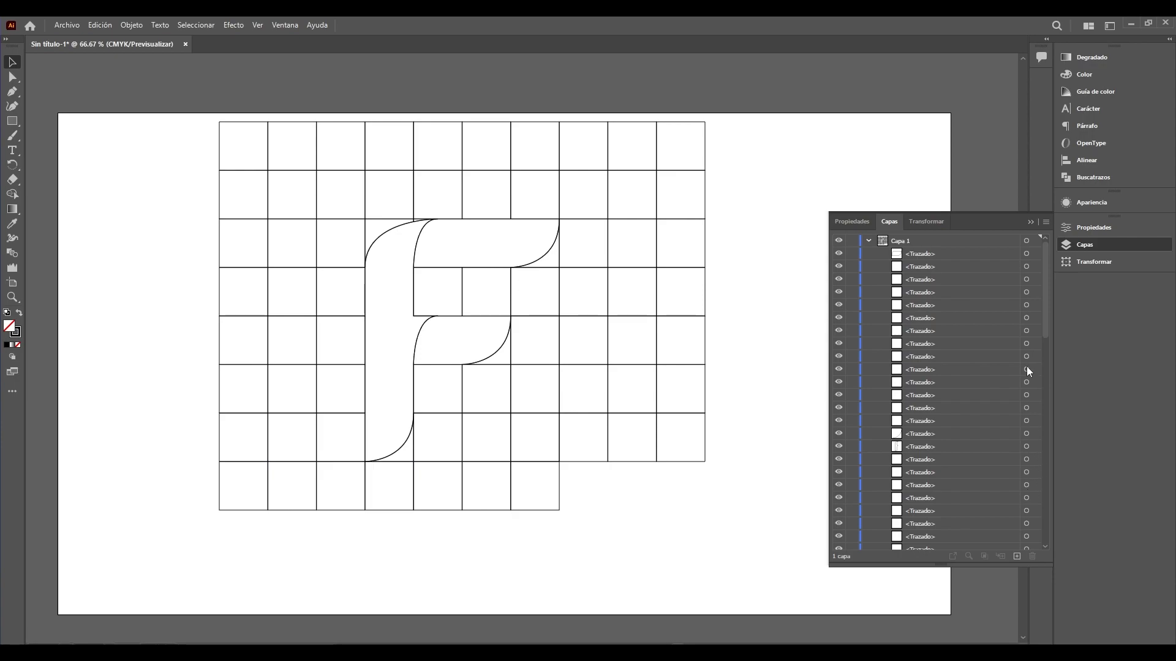
Step: Delete the grid cells around the stem in row 8, columns 1 to 6, all of row 7, and row 6, columns 3 to 10
{"action": "left_click", "coordinate": [1026, 279]}
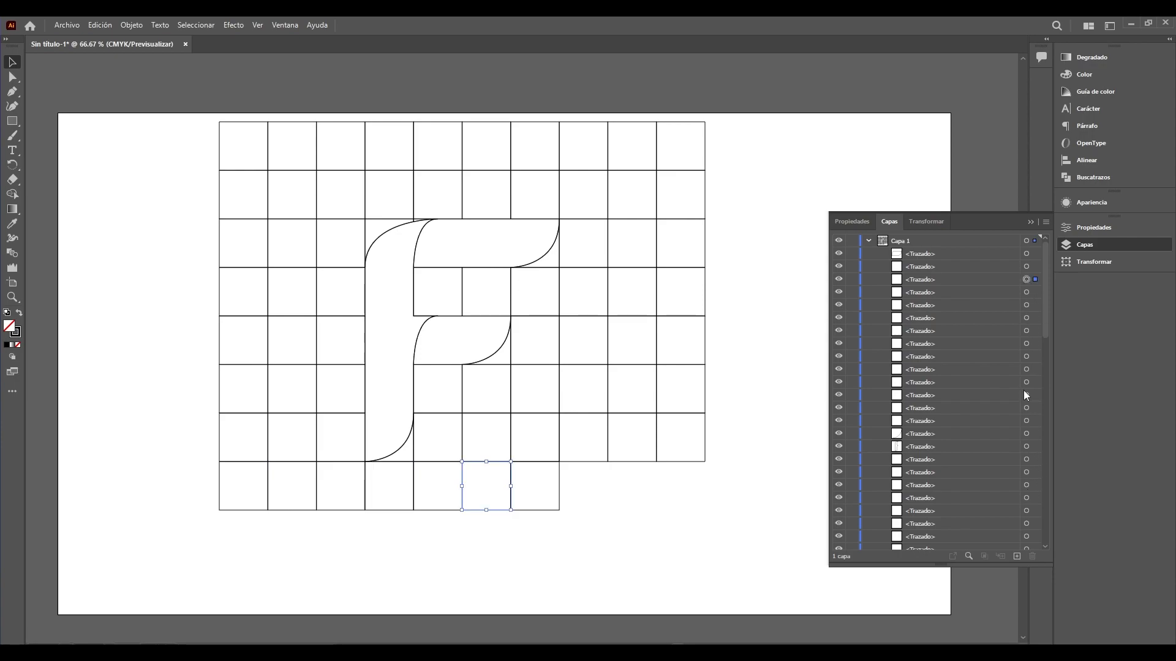
{"action": "left_click", "coordinate": [1026, 434], "text": "shift"}
{"action": "key", "text": "Delete"}
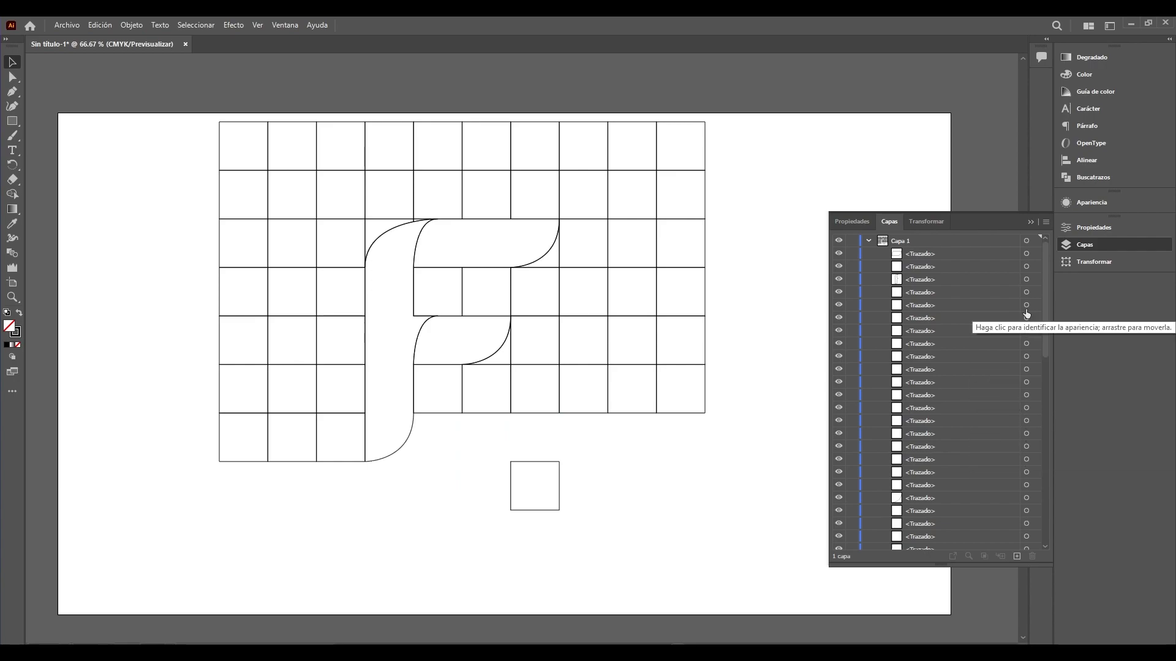
{"action": "left_click", "coordinate": [1026, 292]}
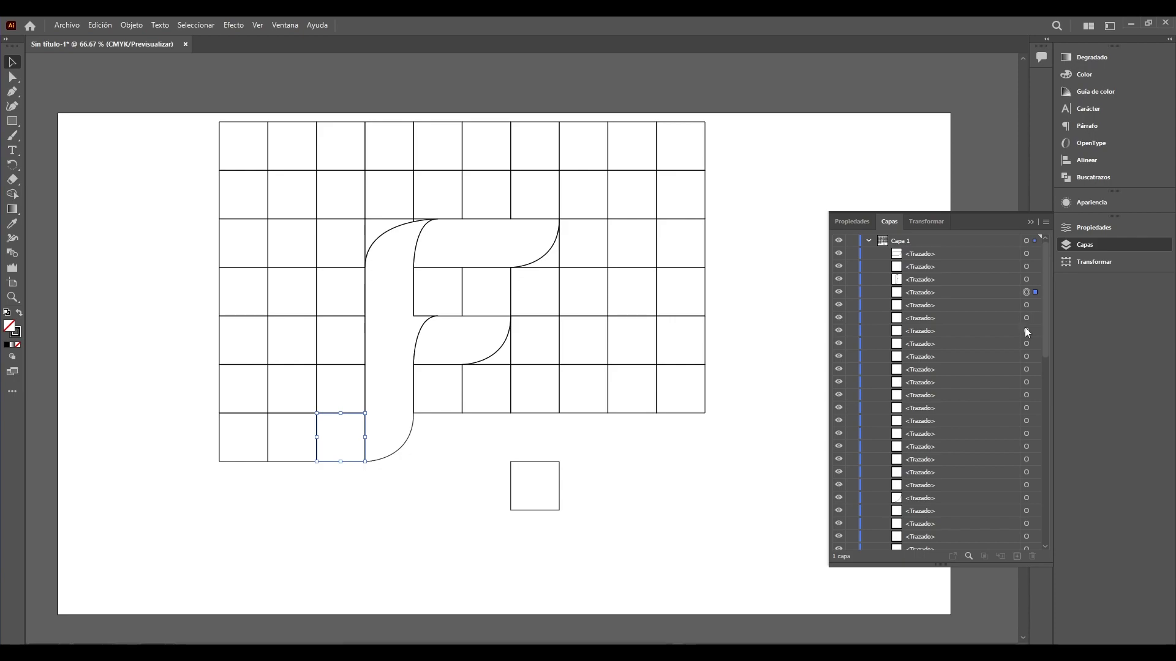
{"action": "left_click", "coordinate": [1027, 408], "text": "shift"}
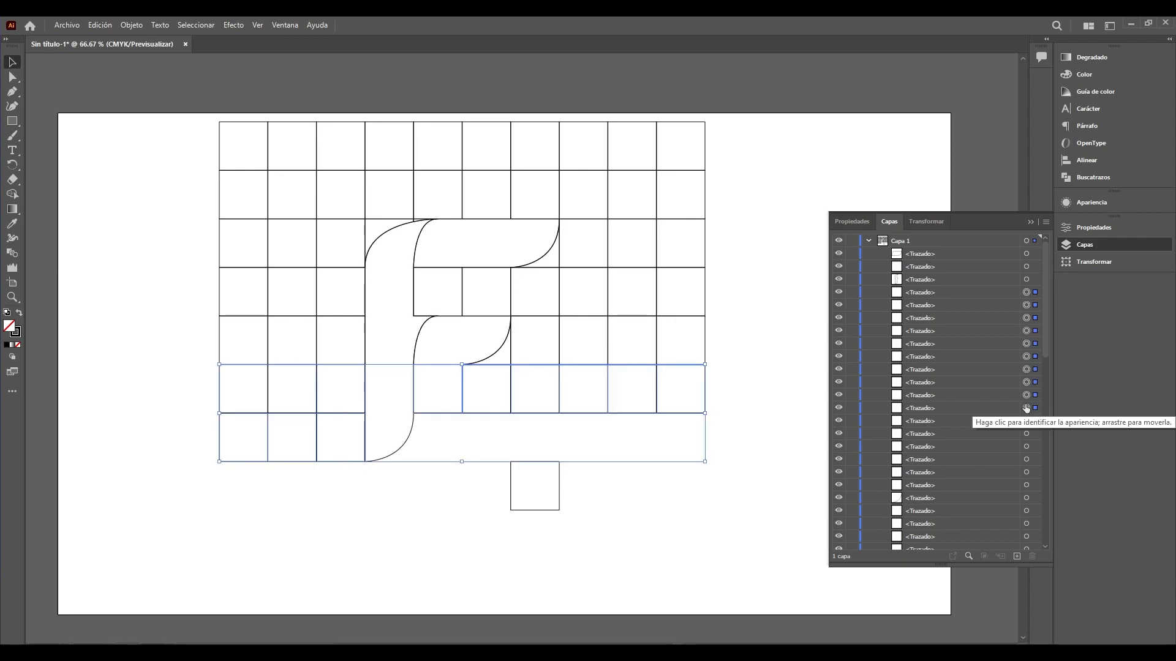
{"action": "key", "text": "Delete"}
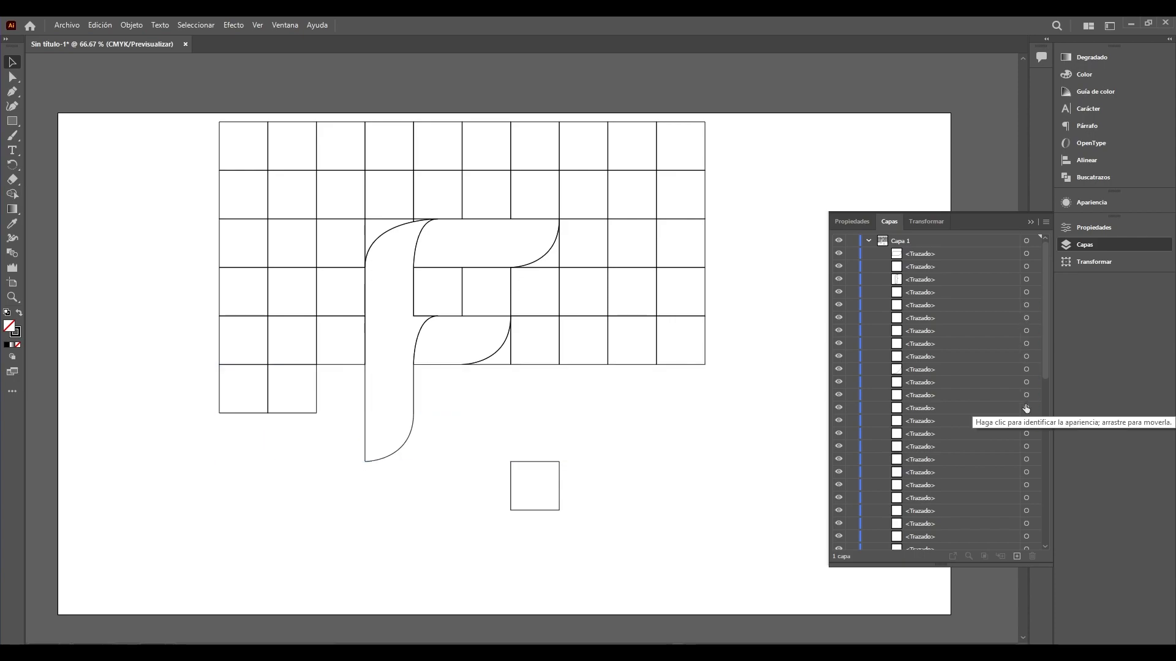
Step: Delete the grid cells in row 1, columns 3 to 10, and row 2, columns 1 to 3
{"action": "scroll", "coordinate": [1026, 407], "scroll_direction": "down", "scroll_amount": 5}
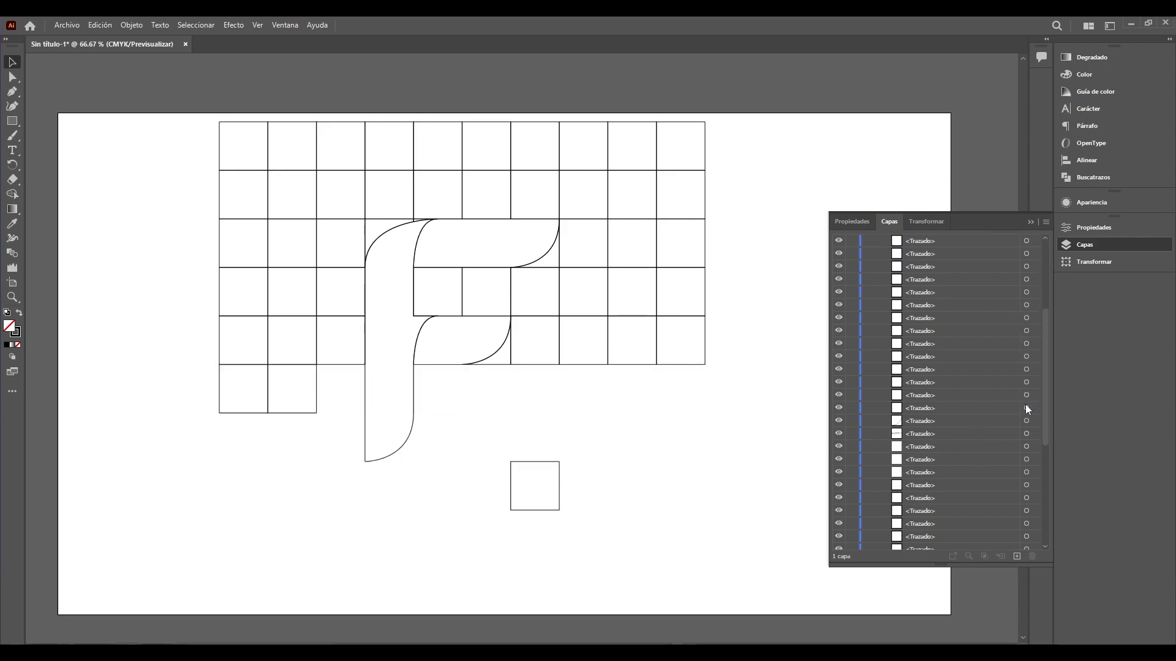
{"action": "left_click", "coordinate": [1026, 506]}
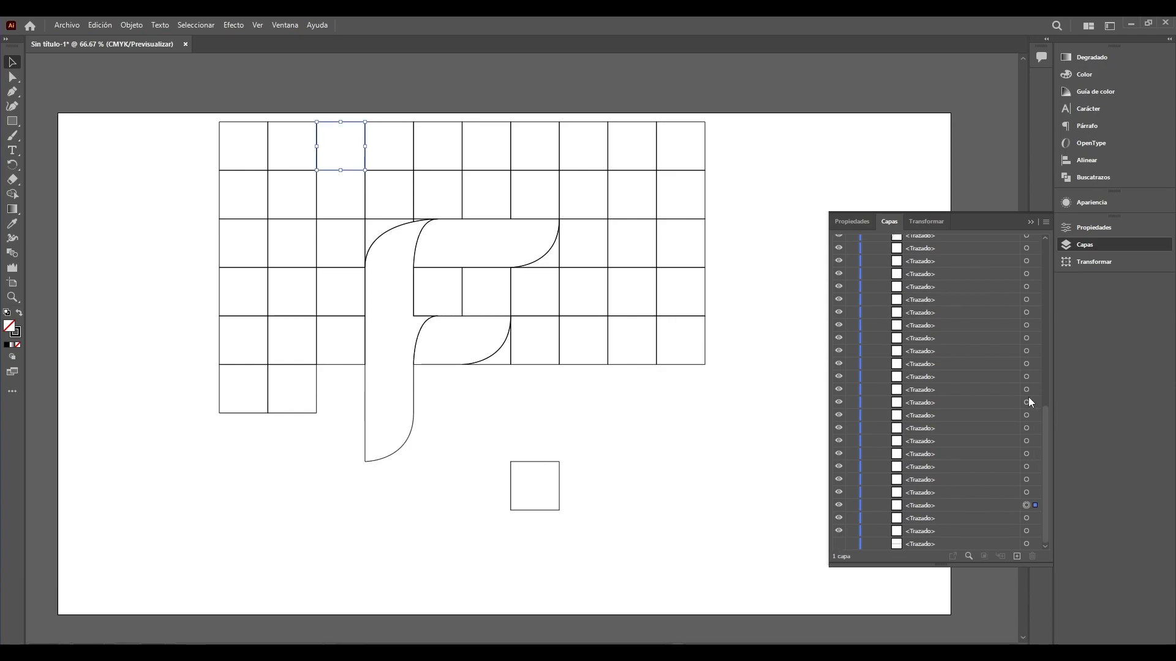
{"action": "left_click", "coordinate": [1027, 377], "text": "shift"}
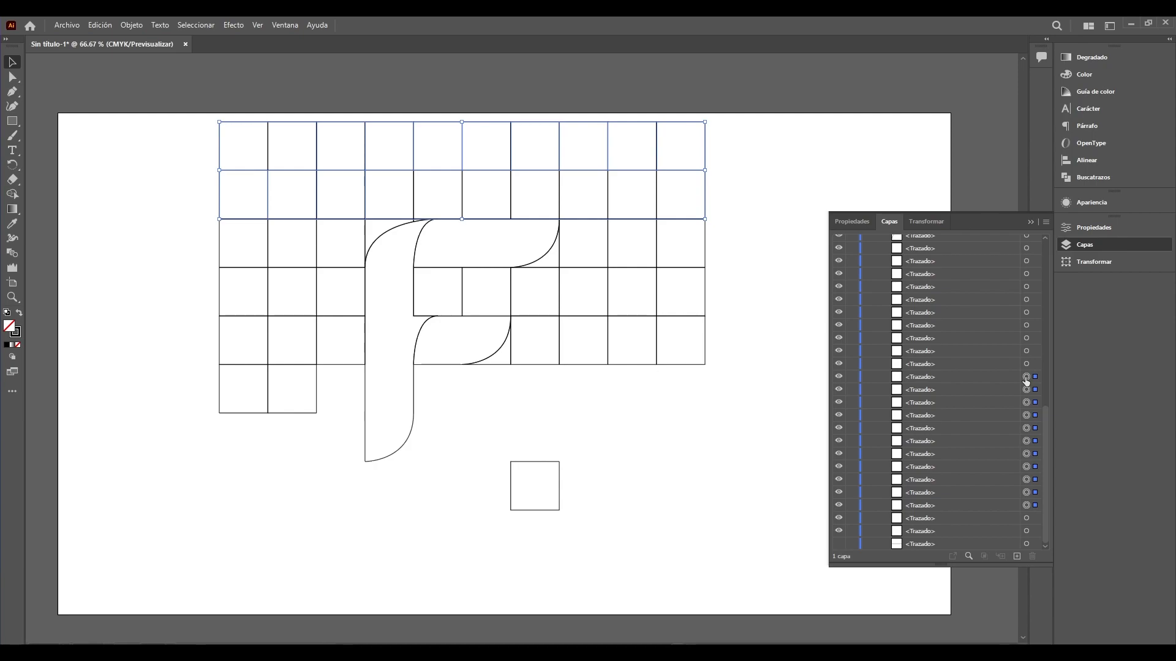
{"action": "key", "text": "Delete"}
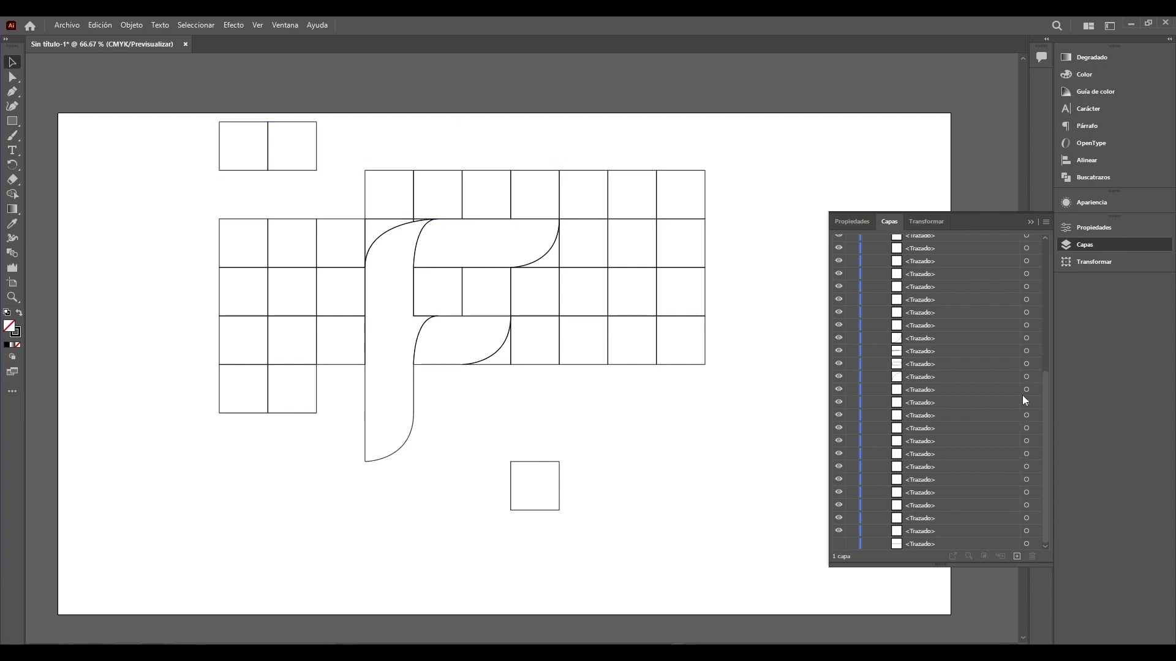
Step: Try to delete paths in row 3 one at a time through the layer list, and undo the deletions
{"action": "left_click", "coordinate": [1026, 389]}
{"action": "key", "text": "Delete"}
{"action": "left_click", "coordinate": [1026, 377]}
{"action": "key", "text": "Delete"}
{"action": "left_click", "coordinate": [1026, 377]}
{"action": "key", "text": "Delete"}
{"action": "left_click", "coordinate": [1026, 377]}
{"action": "key", "text": "Delete"}
{"action": "left_click", "coordinate": [1027, 377]}
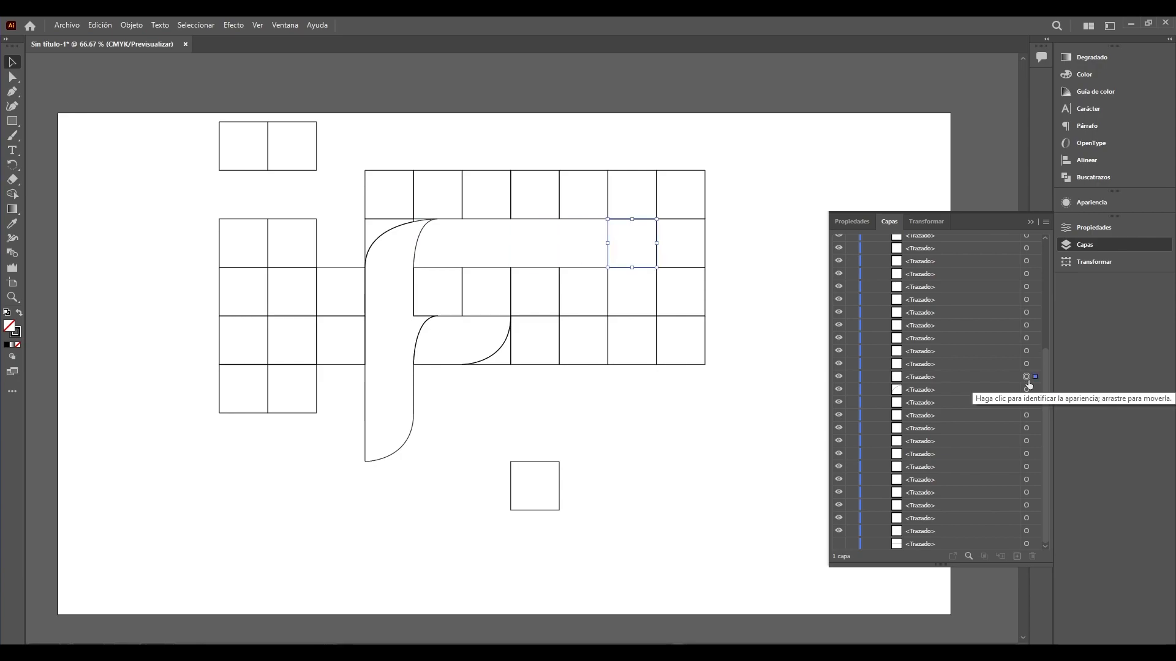
{"action": "key", "text": "ctrl+z"}
{"action": "key", "text": "ctrl+z"}
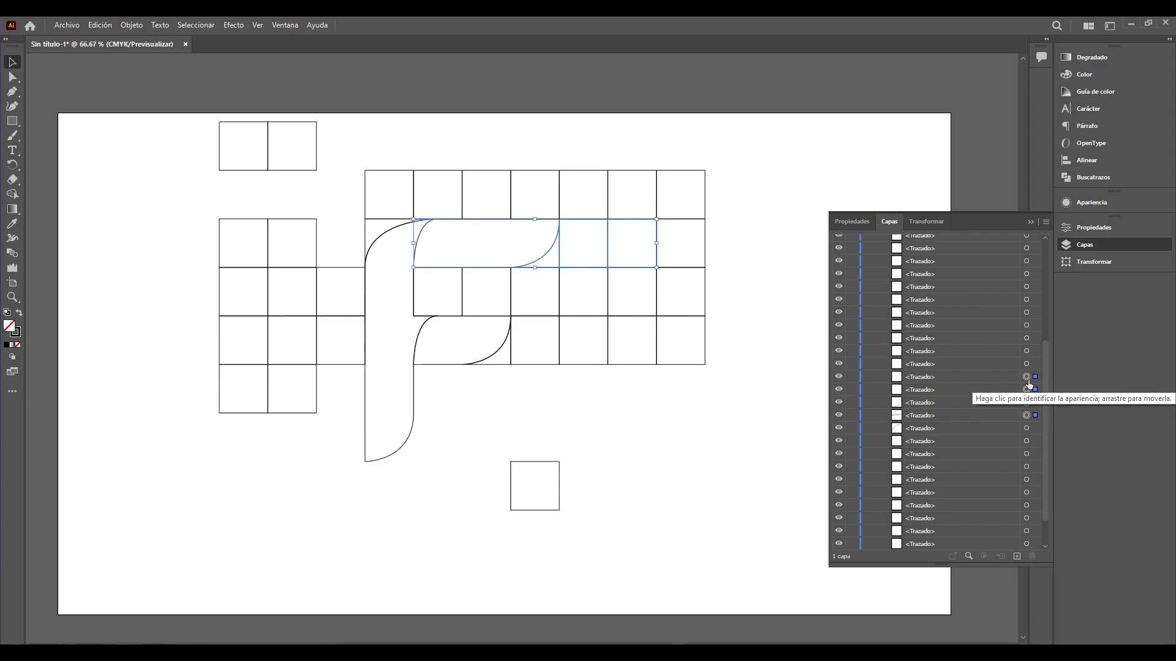
{"action": "key", "text": "ctrl+z"}
{"action": "key", "text": "ctrl+z"}
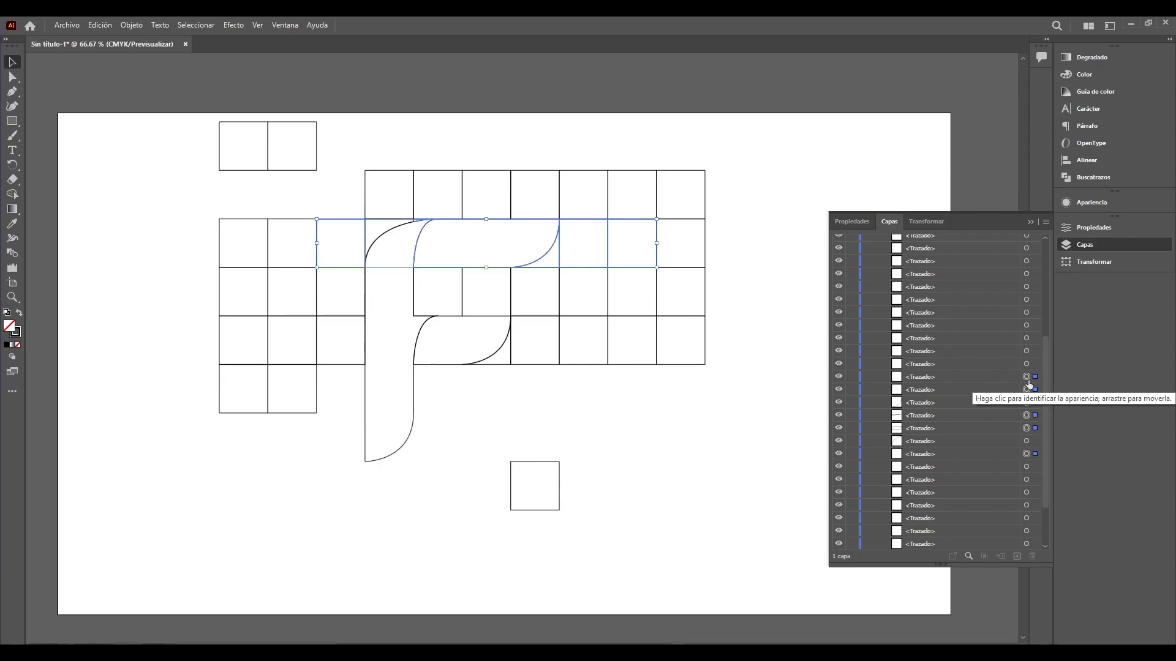
Step: Delete the remaining grid cells in row 1, columns 1 and 2, and row 2, columns 4 to 10
{"action": "left_click", "coordinate": [1026, 493]}
{"action": "scroll", "coordinate": [1019, 534], "scroll_direction": "down", "scroll_amount": 2}
{"action": "left_click", "coordinate": [1027, 545], "text": "shift"}
{"action": "left_click", "coordinate": [1031, 555]}
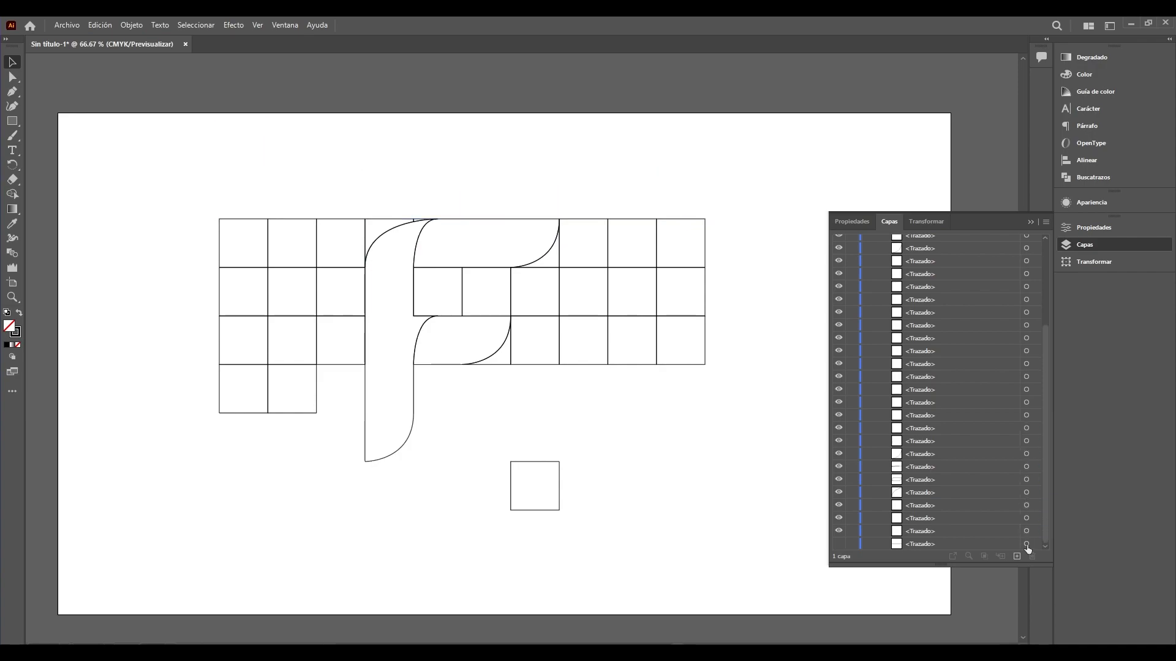
{"action": "scroll", "coordinate": [1017, 481], "scroll_direction": "up", "scroll_amount": 5}
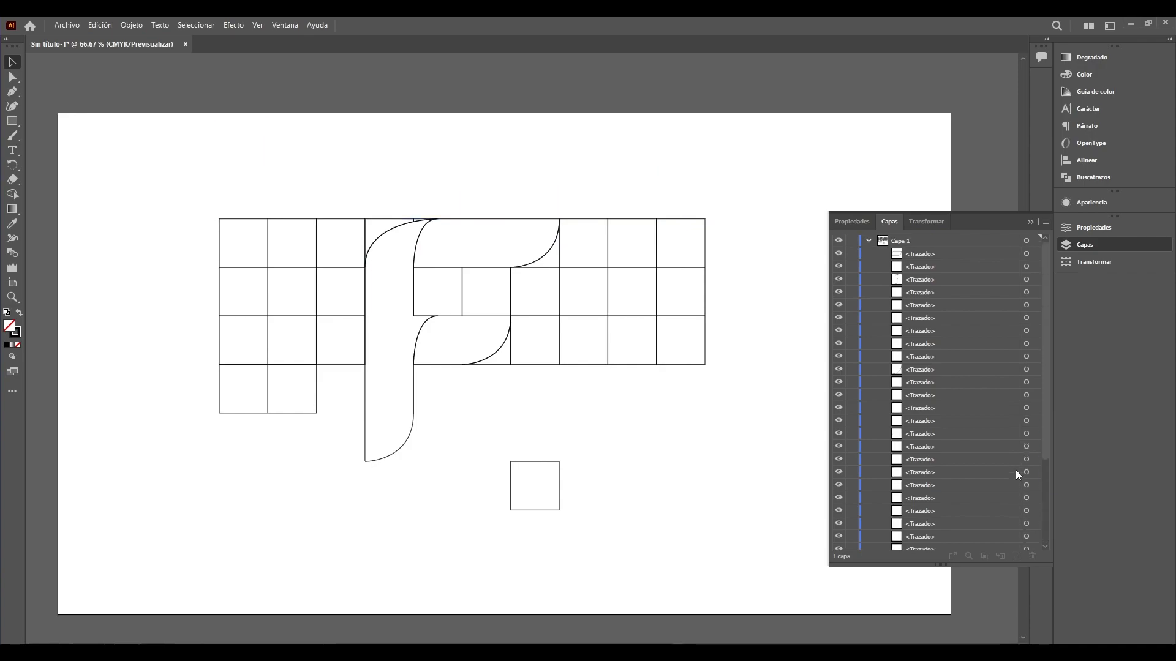
Step: Delete the grid cells in row 5, columns 1 to 3, and row 4, columns 6 to 10
{"action": "left_click", "coordinate": [1025, 382]}
{"action": "key", "text": "Delete"}
{"action": "left_click", "coordinate": [1026, 382]}
{"action": "key", "text": "Delete"}
{"action": "left_click", "coordinate": [1025, 383]}
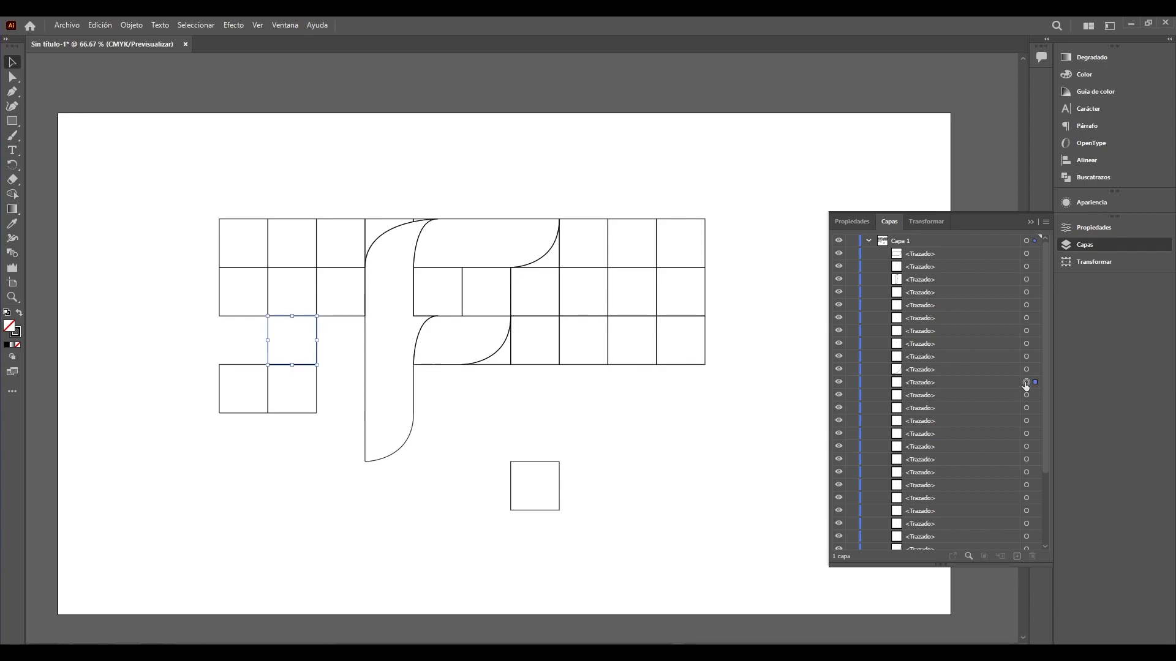
{"action": "key", "text": "Delete"}
{"action": "left_click", "coordinate": [1027, 446]}
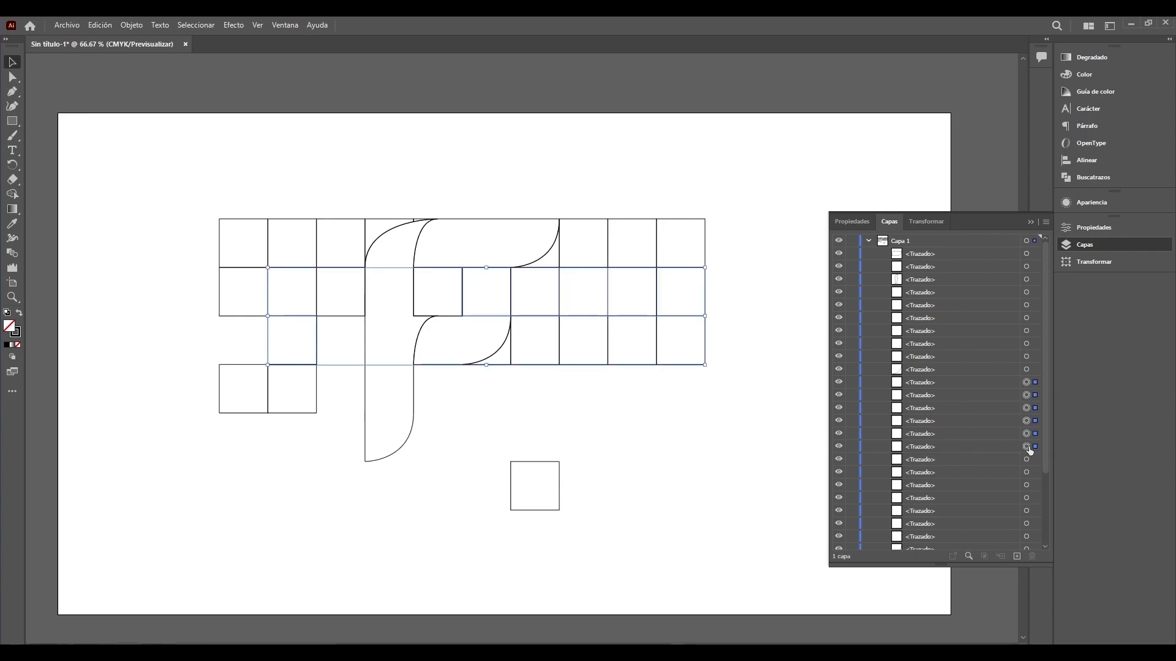
{"action": "key", "text": "Delete"}
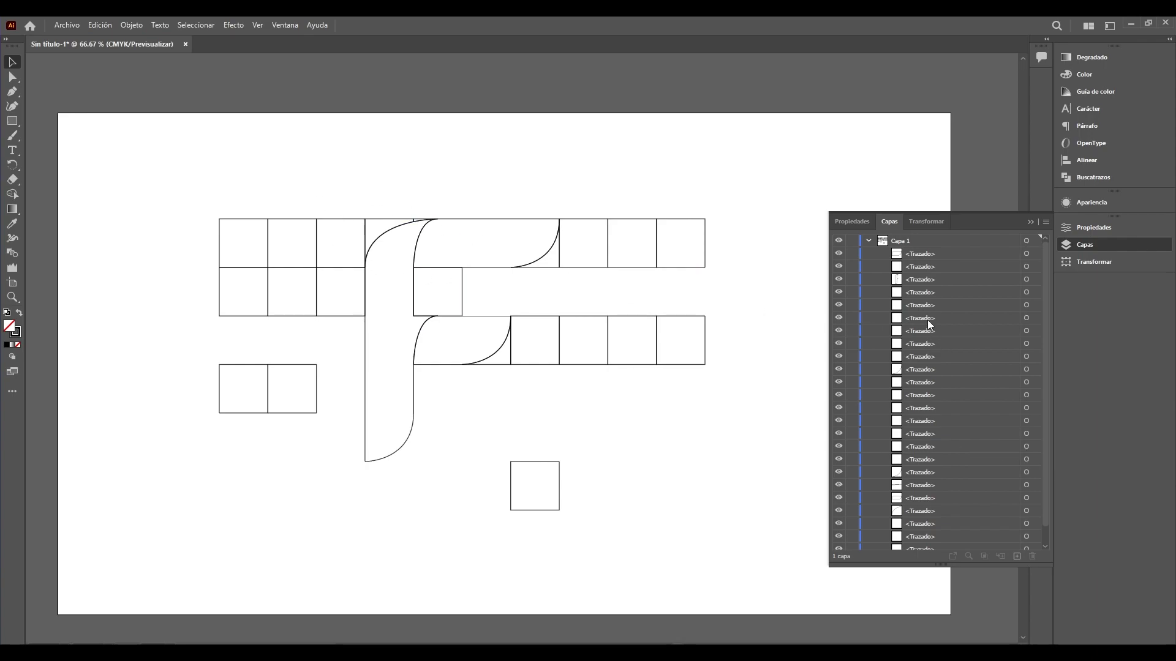
Step: Reorder the layer list so the paths that form and border the F sit above the surplus grid cells
{"action": "left_click_drag", "start_coordinate": [919, 472], "coordinate": [917, 290]}
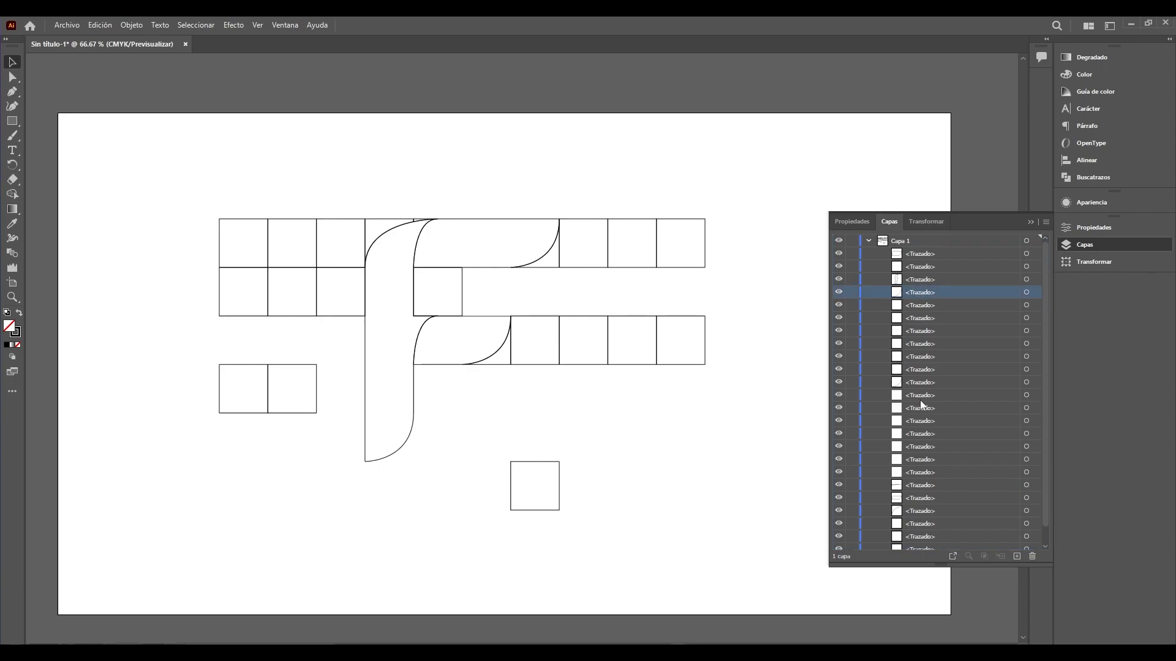
{"action": "left_click", "coordinate": [919, 511]}
{"action": "left_click_drag", "start_coordinate": [977, 485], "coordinate": [926, 291]}
{"action": "left_click_drag", "start_coordinate": [919, 495], "coordinate": [925, 303]}
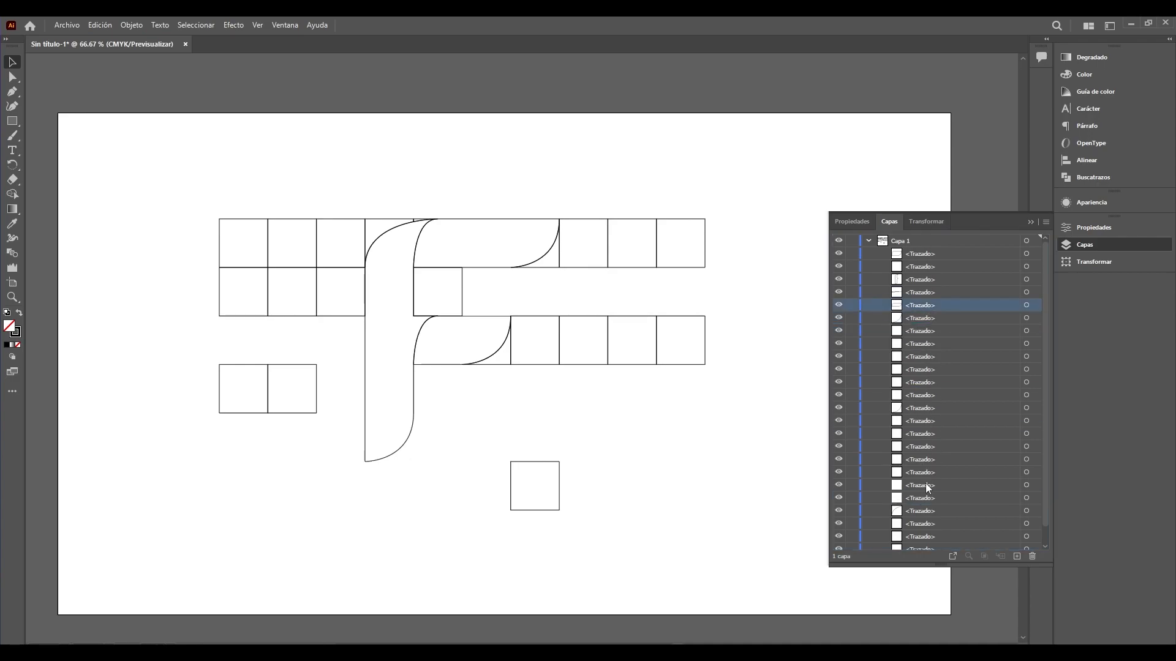
{"action": "left_click_drag", "start_coordinate": [911, 512], "coordinate": [926, 311]}
{"action": "left_click_drag", "start_coordinate": [942, 424], "coordinate": [930, 336]}
{"action": "scroll", "coordinate": [938, 409], "scroll_direction": "down", "scroll_amount": 1}
{"action": "left_click_drag", "start_coordinate": [947, 538], "coordinate": [926, 320]}
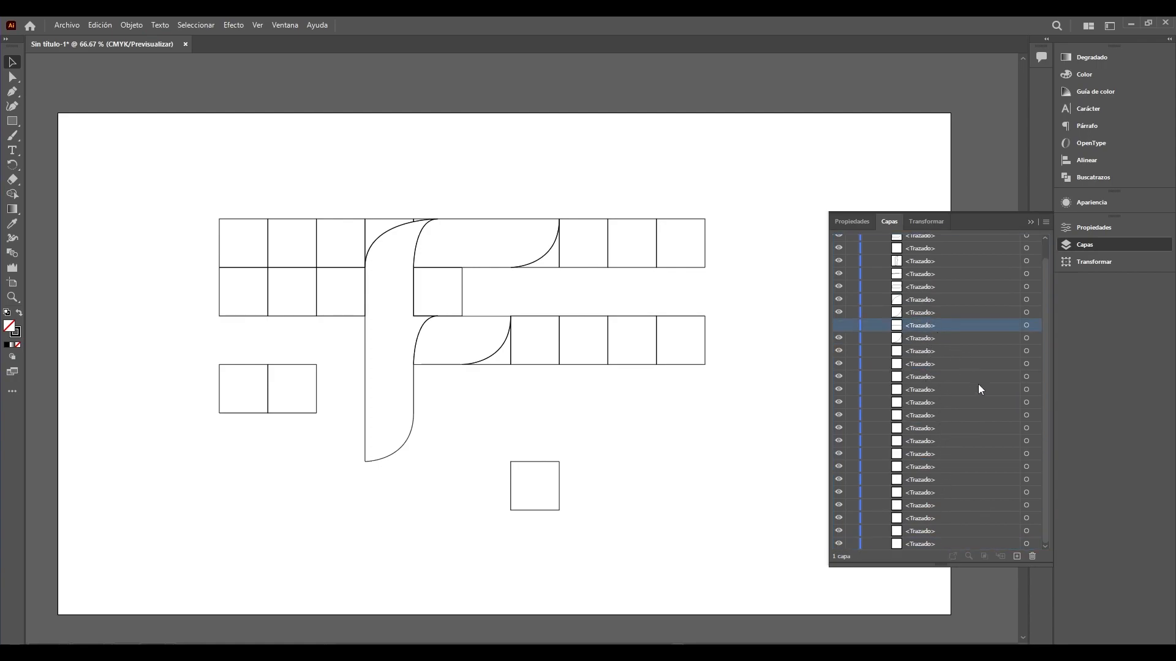
Step: Delete together the surplus grid cells beside the F in rows 3 and 4 and in row 5, columns 7 to 9
{"action": "left_click", "coordinate": [1025, 391]}
{"action": "left_click", "coordinate": [1026, 544], "text": "shift"}
{"action": "key", "text": "Delete"}
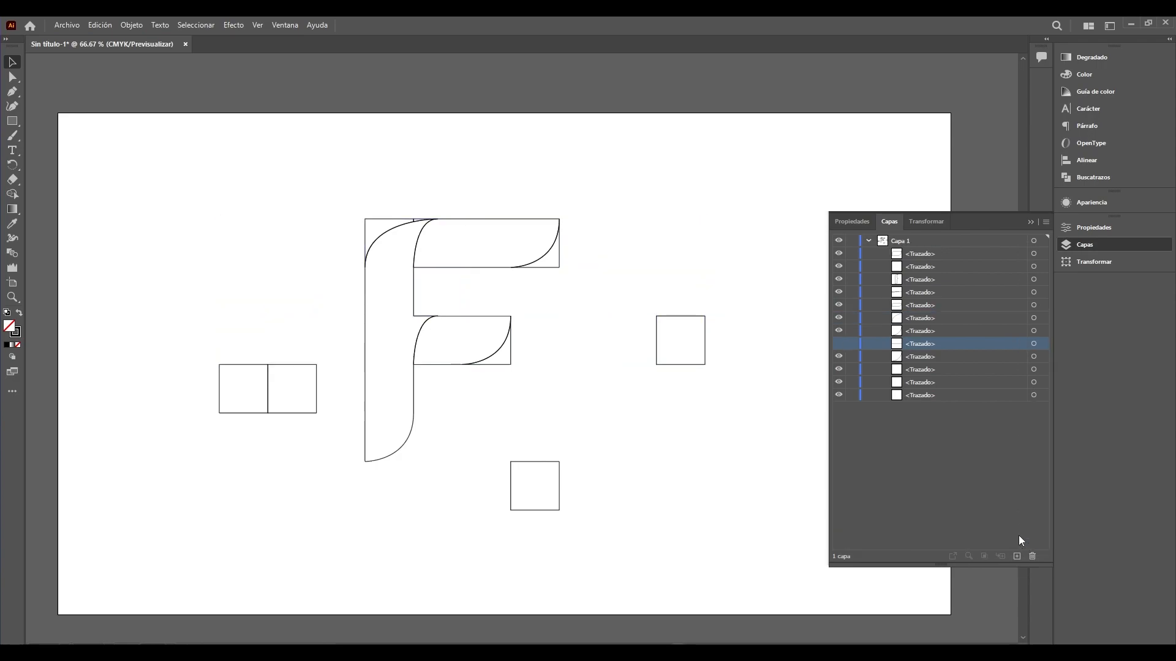
Step: Delete the stray grid cells in row 5, column 10, and row 6, columns 1 and 2
{"action": "left_click", "coordinate": [1035, 395]}
{"action": "key", "text": "Delete"}
{"action": "left_click", "coordinate": [1035, 382]}
{"action": "key", "text": "Delete"}
{"action": "left_click", "coordinate": [1034, 373]}
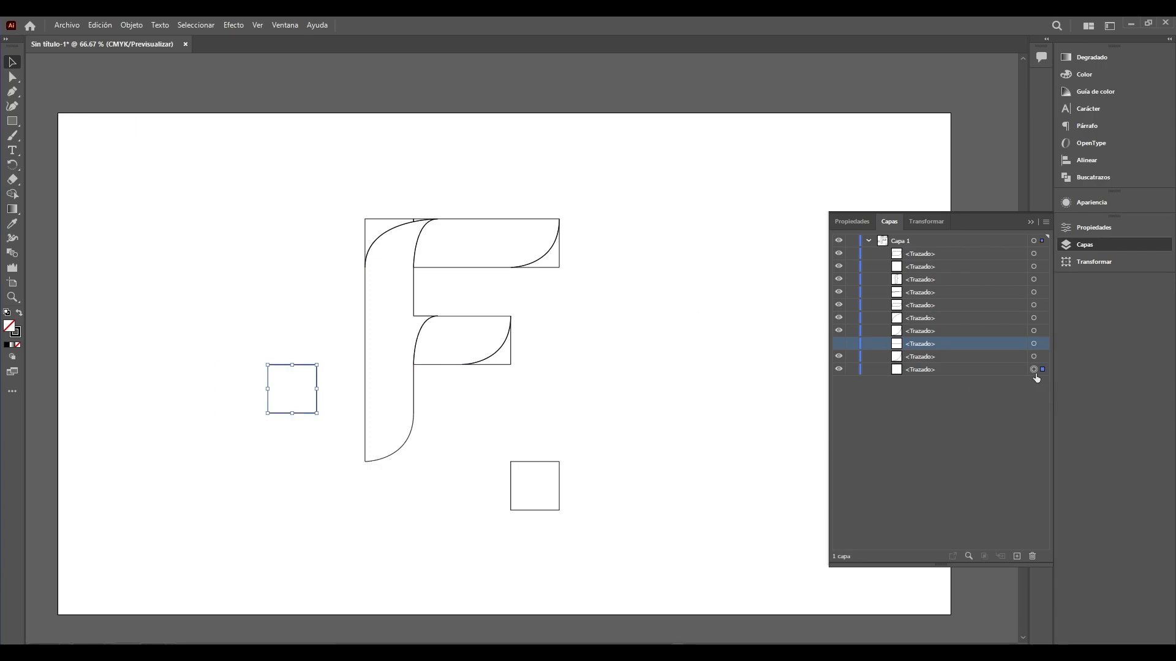
{"action": "key", "text": "Delete"}
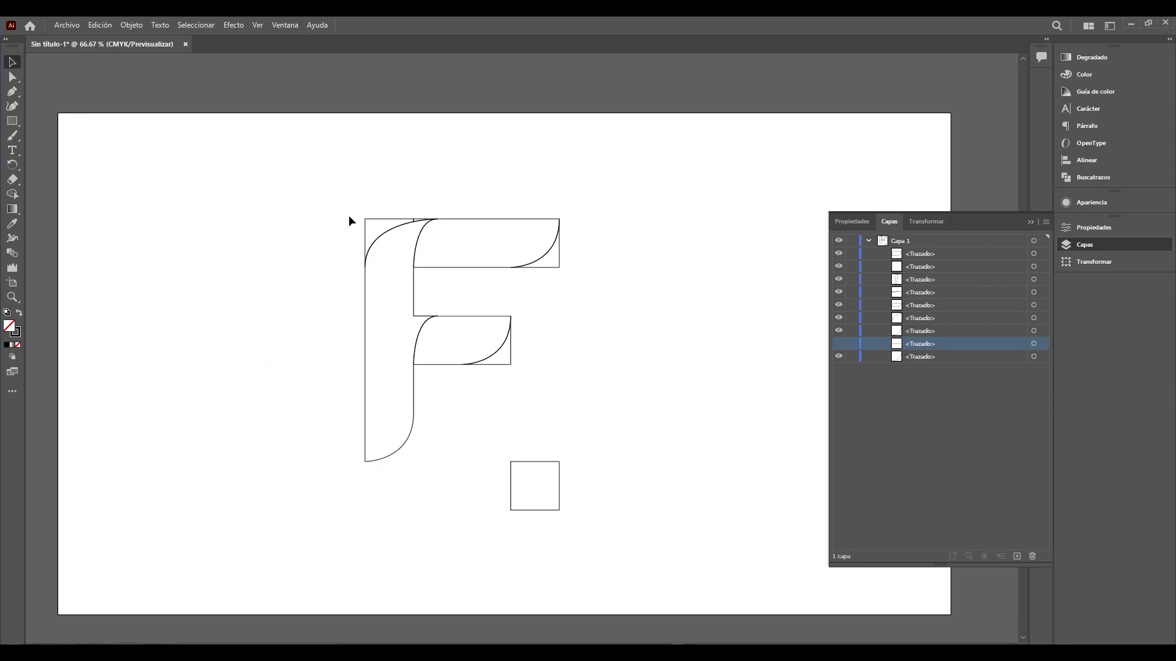
Step: Delete the hidden path and the leftover corner pieces outside the curved ends of the F's two arms
{"action": "left_click", "coordinate": [838, 343]}
{"action": "left_click", "coordinate": [1033, 343]}
{"action": "key", "text": "Delete"}
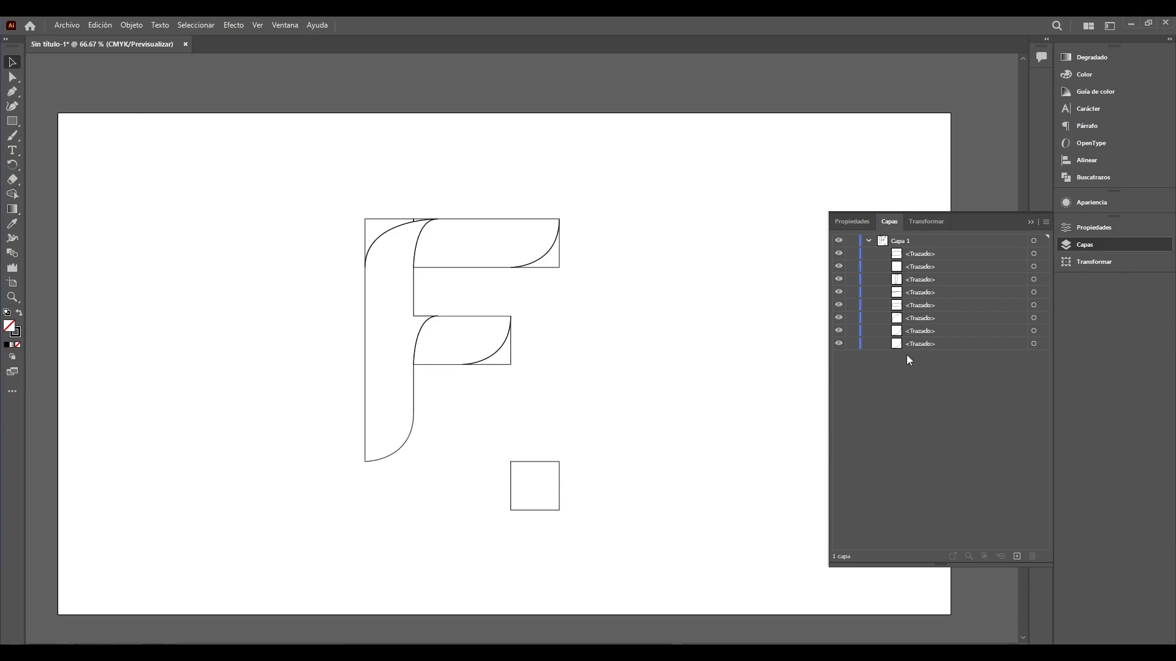
{"action": "left_click", "coordinate": [839, 344]}
{"action": "left_click", "coordinate": [1034, 343]}
{"action": "key", "text": "Delete"}
{"action": "left_click", "coordinate": [1034, 330]}
{"action": "key", "text": "Delete"}
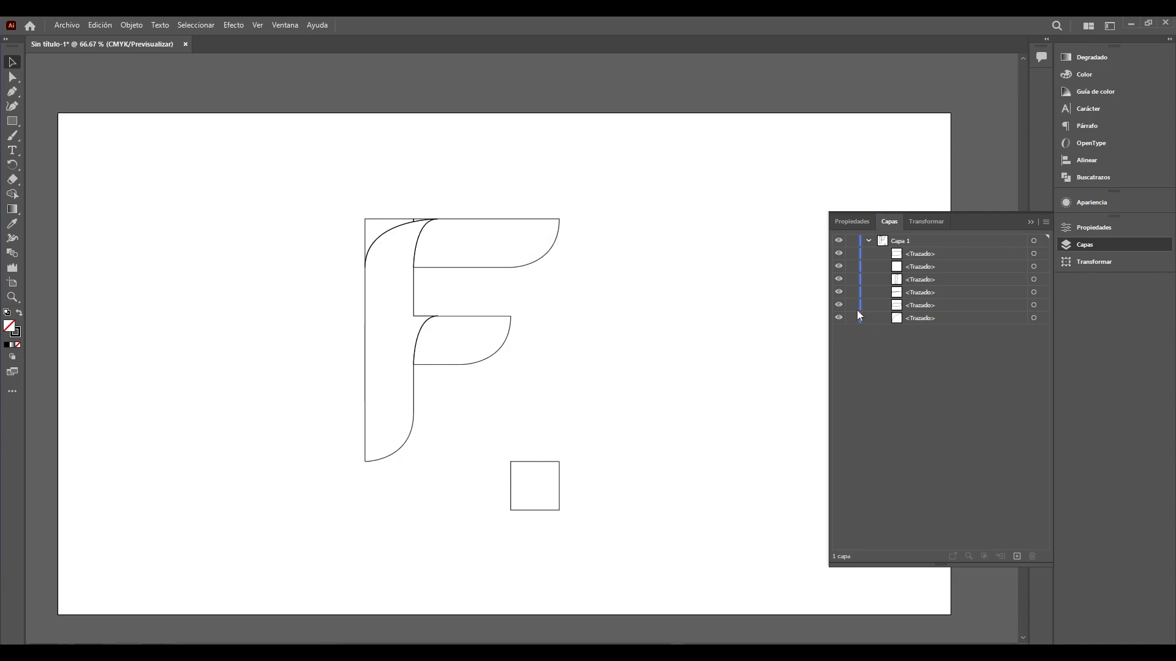
Step: Identify and delete the stray grid cell in row 8, column 7, below the lower arm
{"action": "left_click", "coordinate": [840, 266]}
{"action": "left_click", "coordinate": [840, 266]}
{"action": "left_click", "coordinate": [1033, 266]}
{"action": "key", "text": "Delete"}
Step: Identify and delete the two leftover pieces outside the curved upper-left corner of the F
{"action": "left_click", "coordinate": [838, 279]}
{"action": "left_click", "coordinate": [839, 280]}
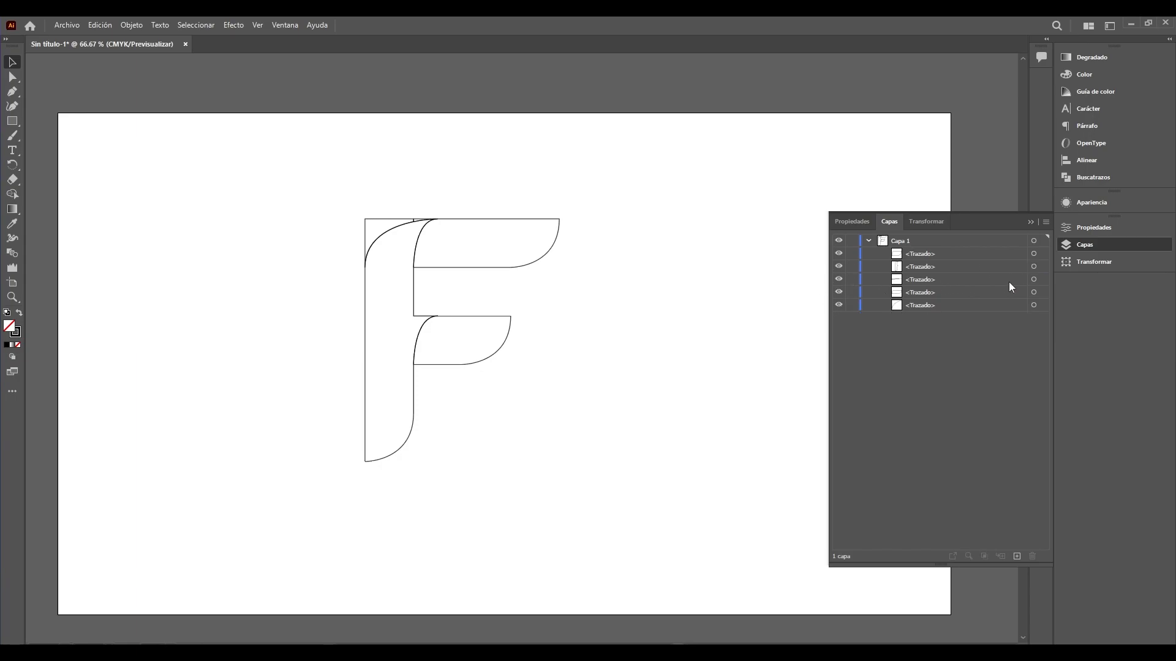
{"action": "left_click", "coordinate": [1033, 280]}
{"action": "key", "text": "Delete"}
{"action": "left_click", "coordinate": [838, 292]}
{"action": "left_click", "coordinate": [839, 292]}
{"action": "left_click", "coordinate": [1034, 292]}
{"action": "key", "text": "Delete"}
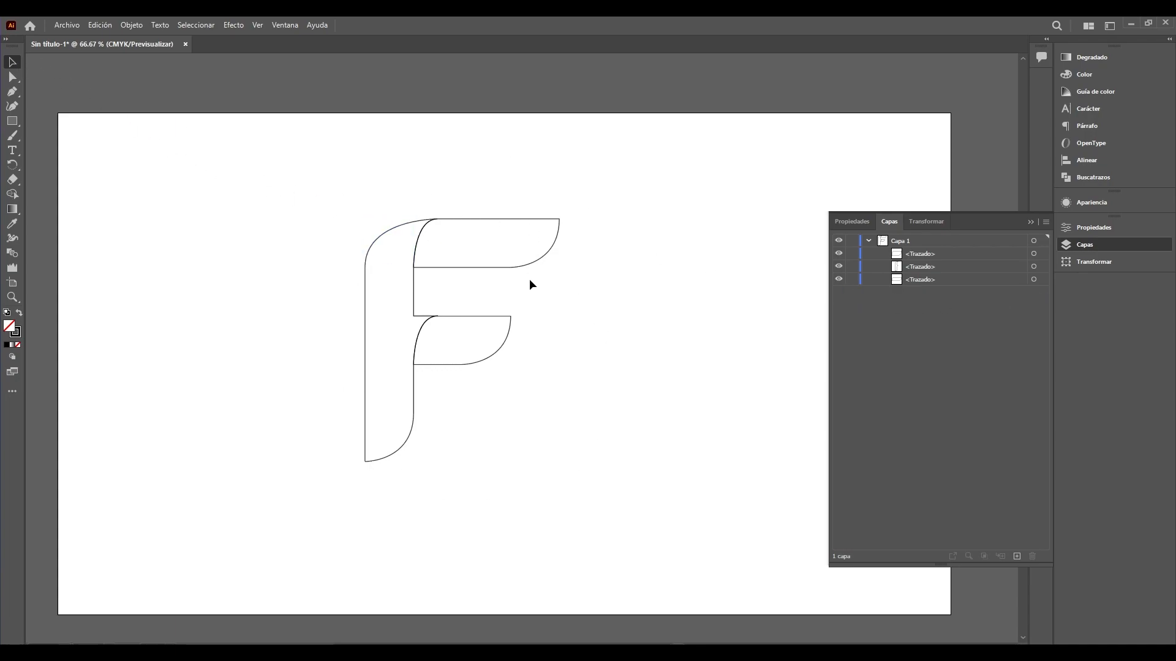
Step: Select the F's lower arm and fill it with the default white-to-black linear gradient
{"action": "left_click", "coordinate": [1008, 257]}
{"action": "left_click", "coordinate": [1032, 255]}
{"action": "left_click", "coordinate": [1087, 230]}
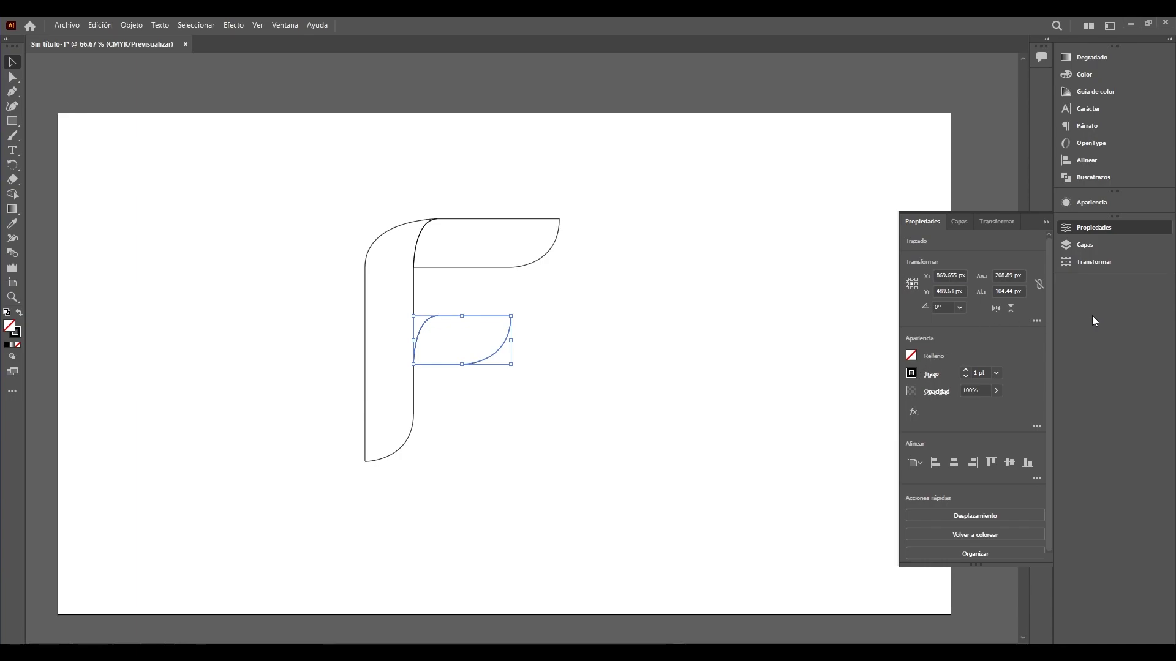
{"action": "left_click", "coordinate": [959, 221]}
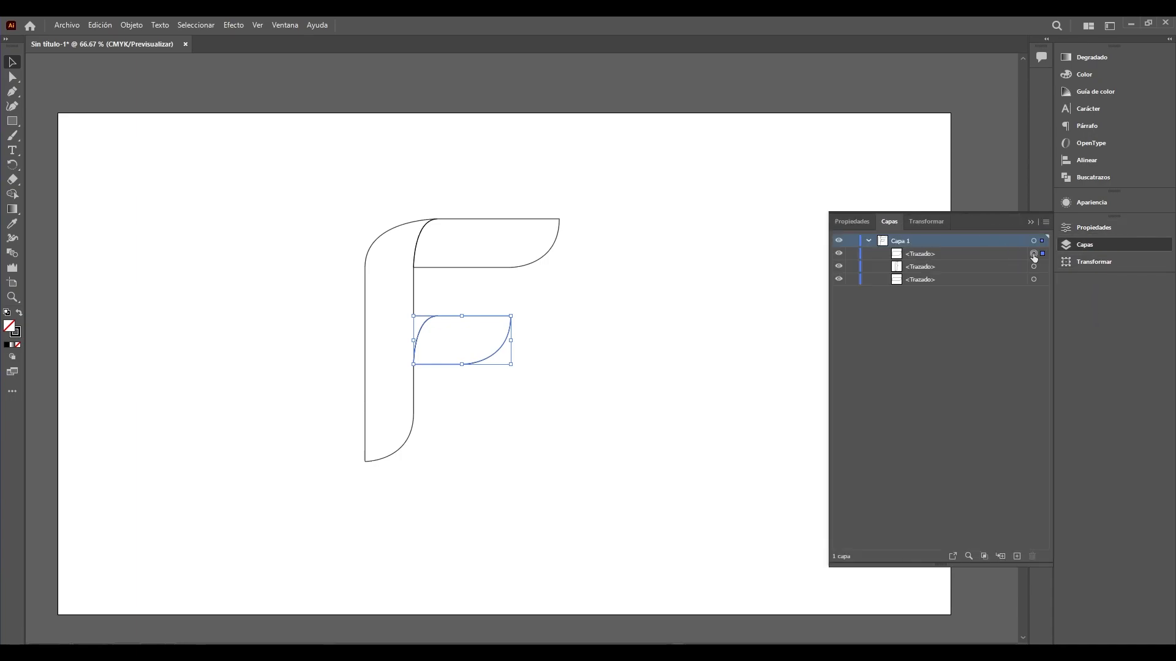
{"action": "left_click", "coordinate": [12, 208]}
{"action": "left_click", "coordinate": [1081, 58]}
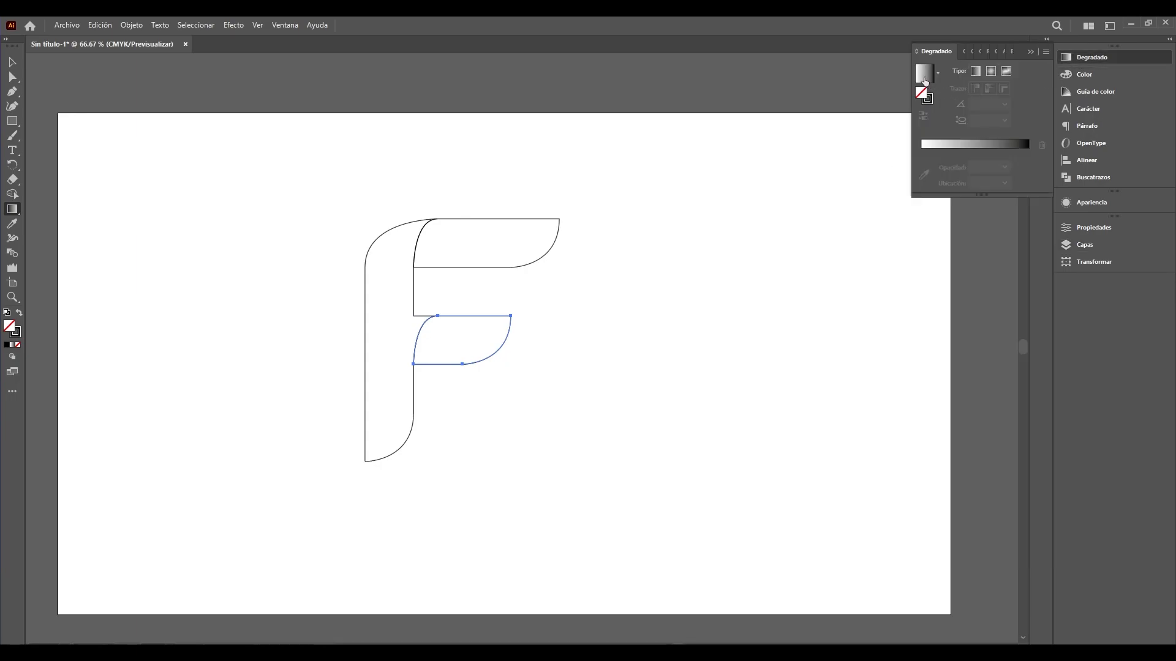
{"action": "left_click", "coordinate": [925, 81]}
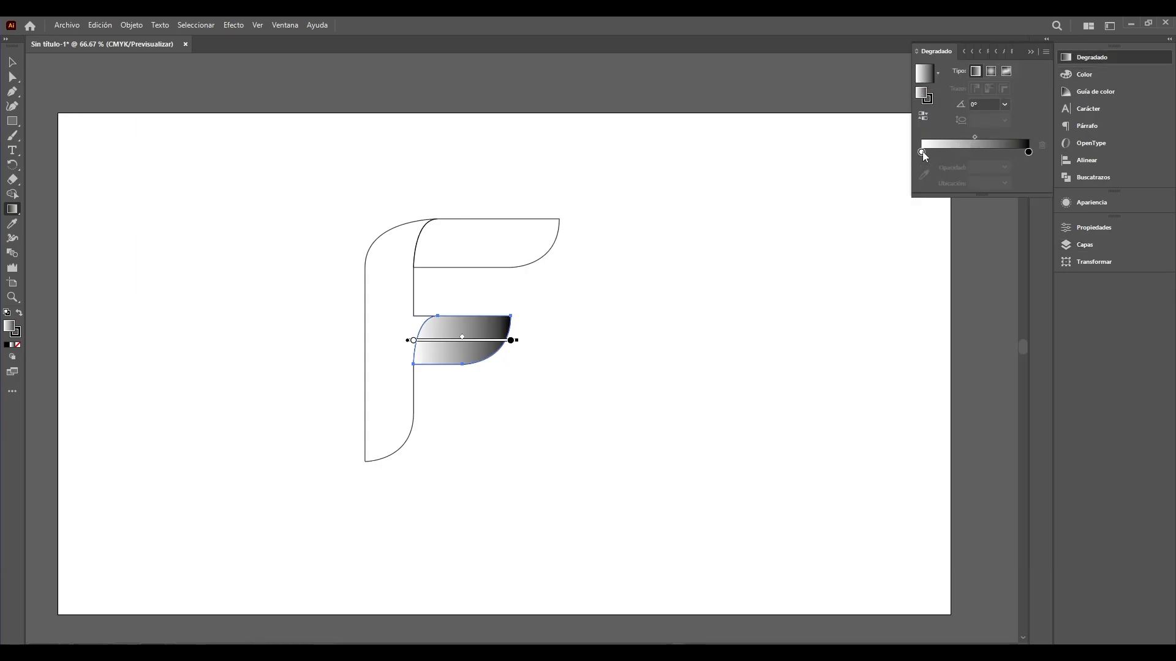
Step: Set the lower arm's gradient to run from light orange at the start stop to yellow at the end stop
{"action": "left_click", "coordinate": [923, 151]}
{"action": "double_click", "coordinate": [922, 151]}
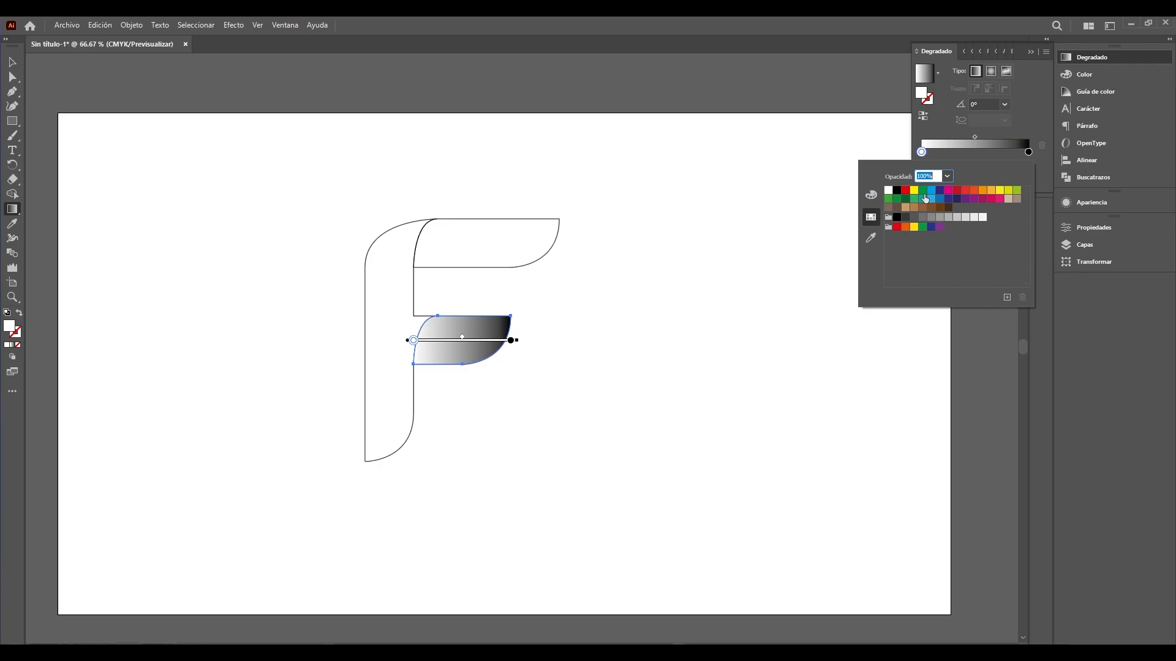
{"action": "left_click", "coordinate": [990, 191]}
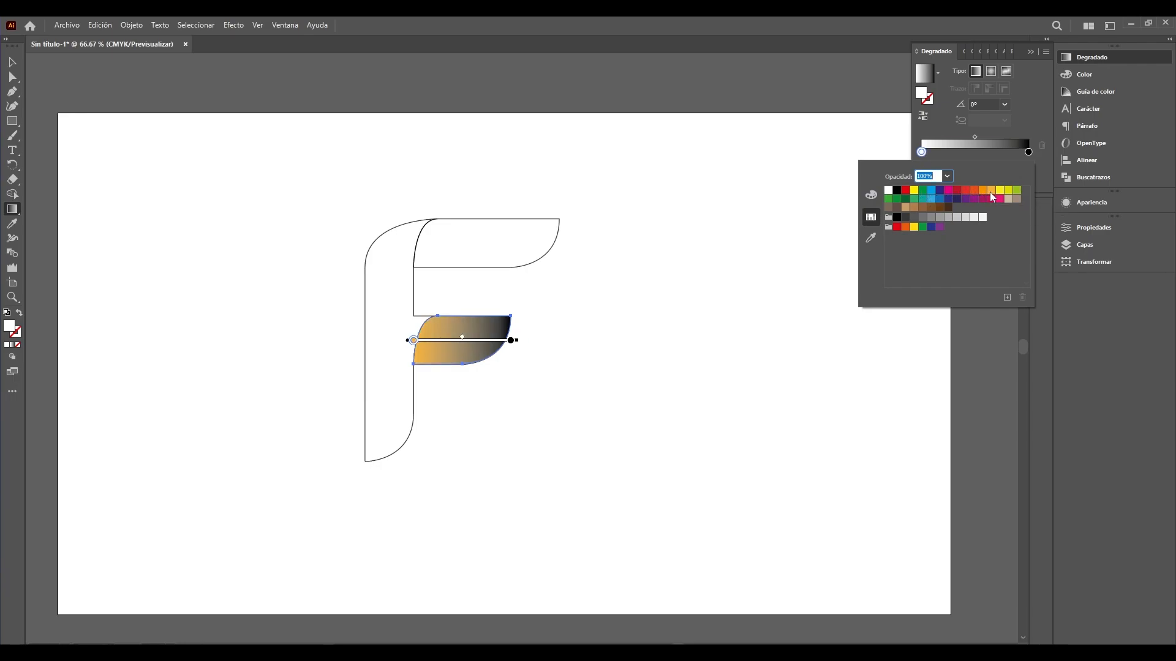
{"action": "left_click", "coordinate": [1030, 152]}
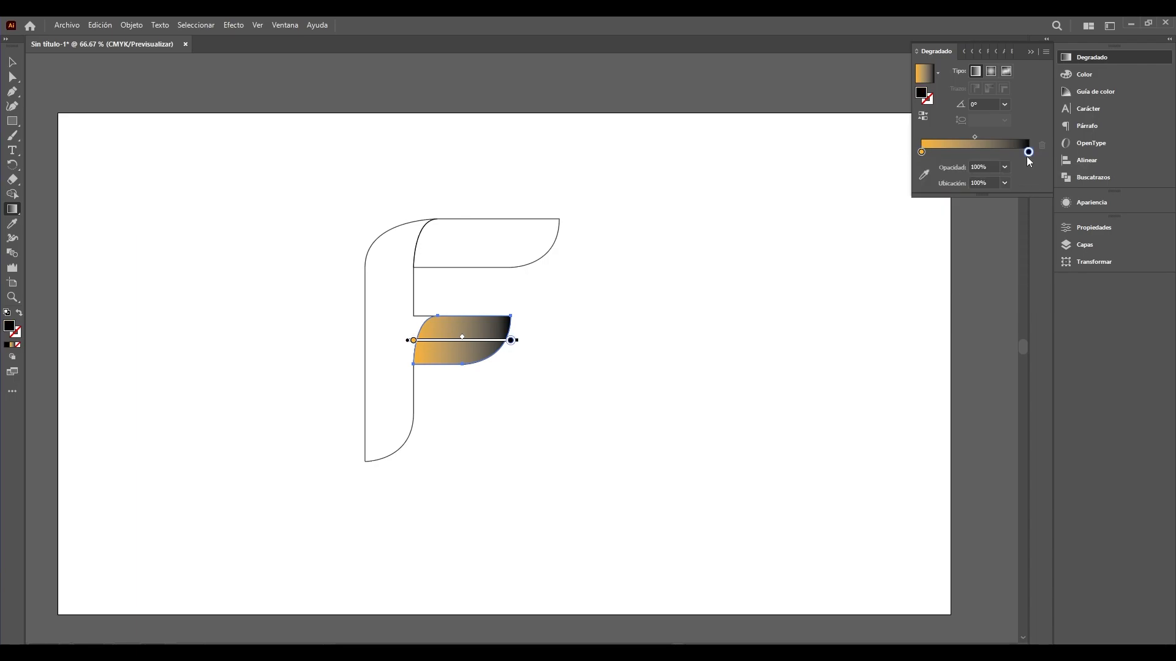
{"action": "double_click", "coordinate": [1028, 153]}
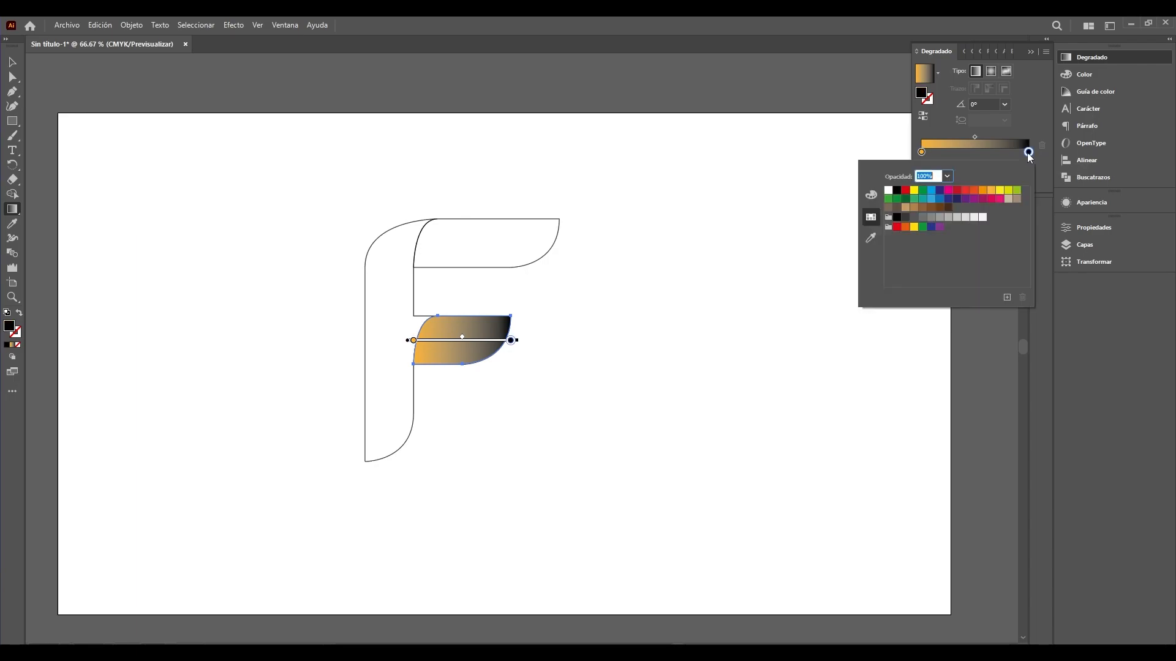
{"action": "left_click", "coordinate": [1000, 190]}
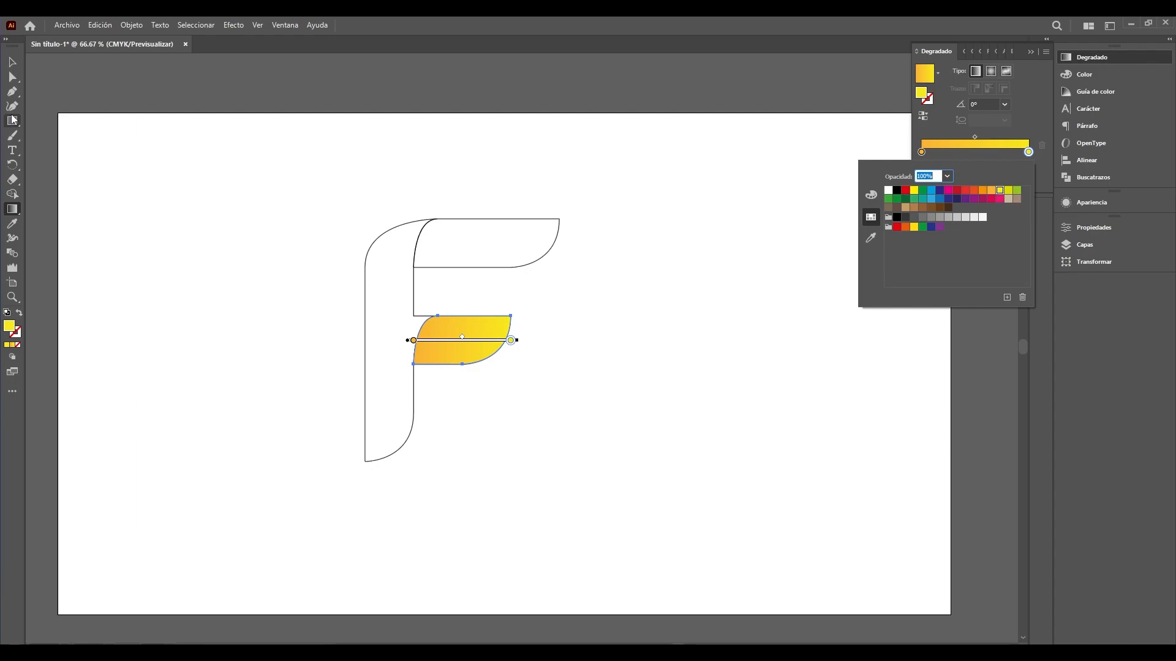
{"action": "left_click", "coordinate": [142, 149]}
{"action": "left_click_drag", "start_coordinate": [183, 168], "coordinate": [185, 339]}
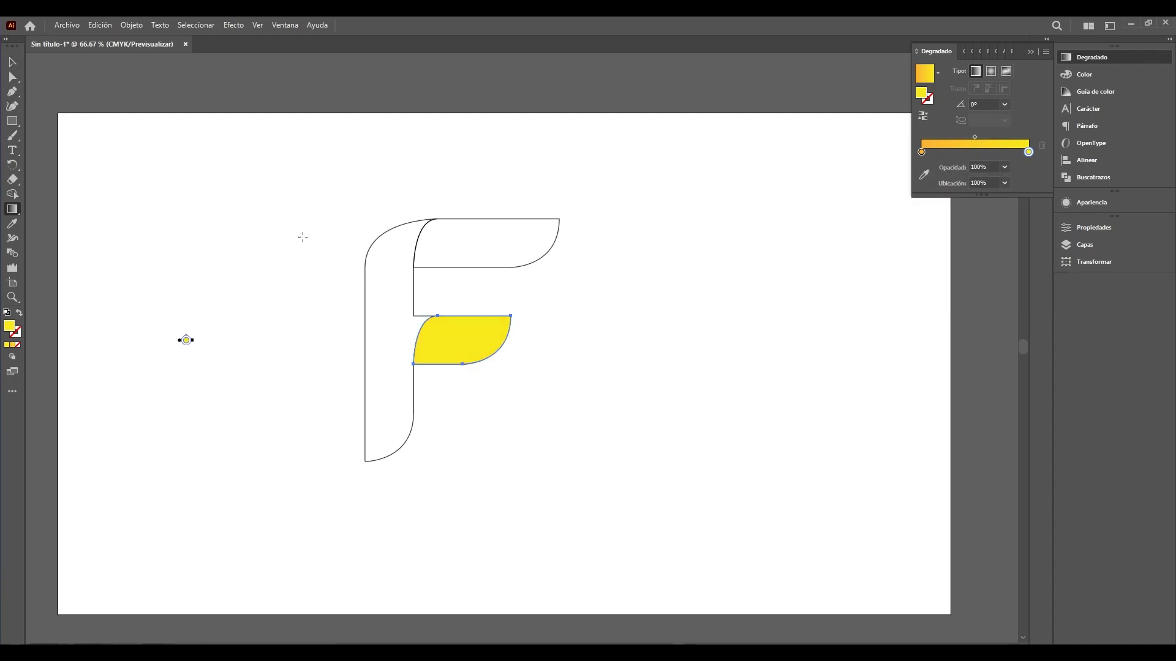
{"action": "left_click", "coordinate": [466, 340]}
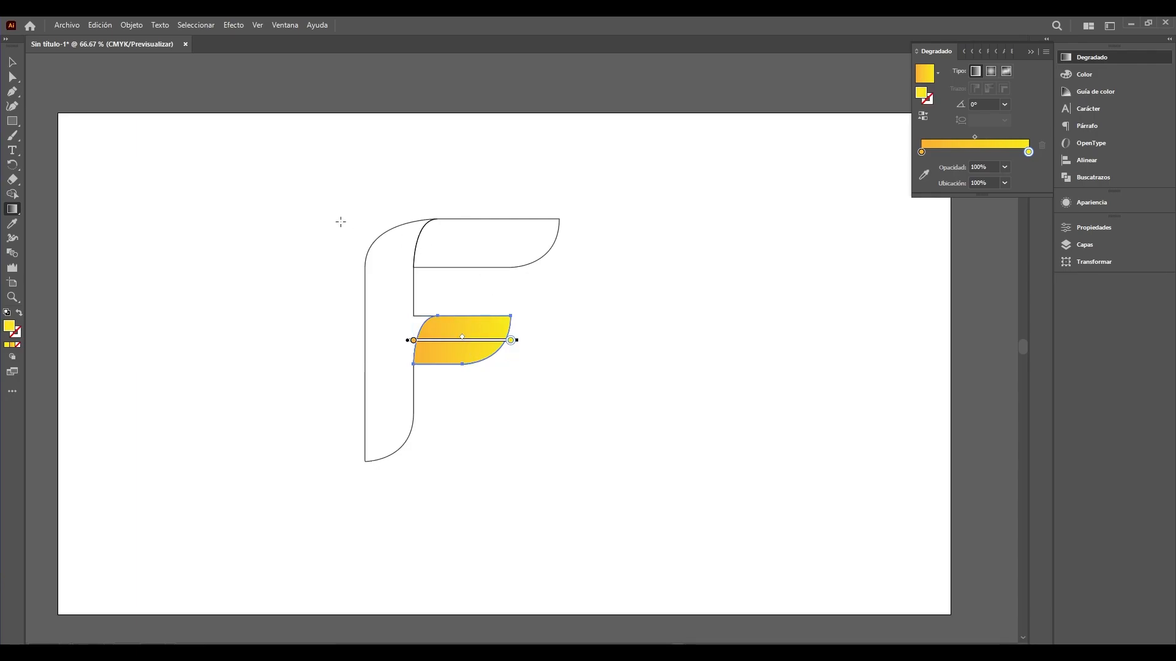
{"action": "key", "text": "v"}
{"action": "left_click", "coordinate": [328, 280]}
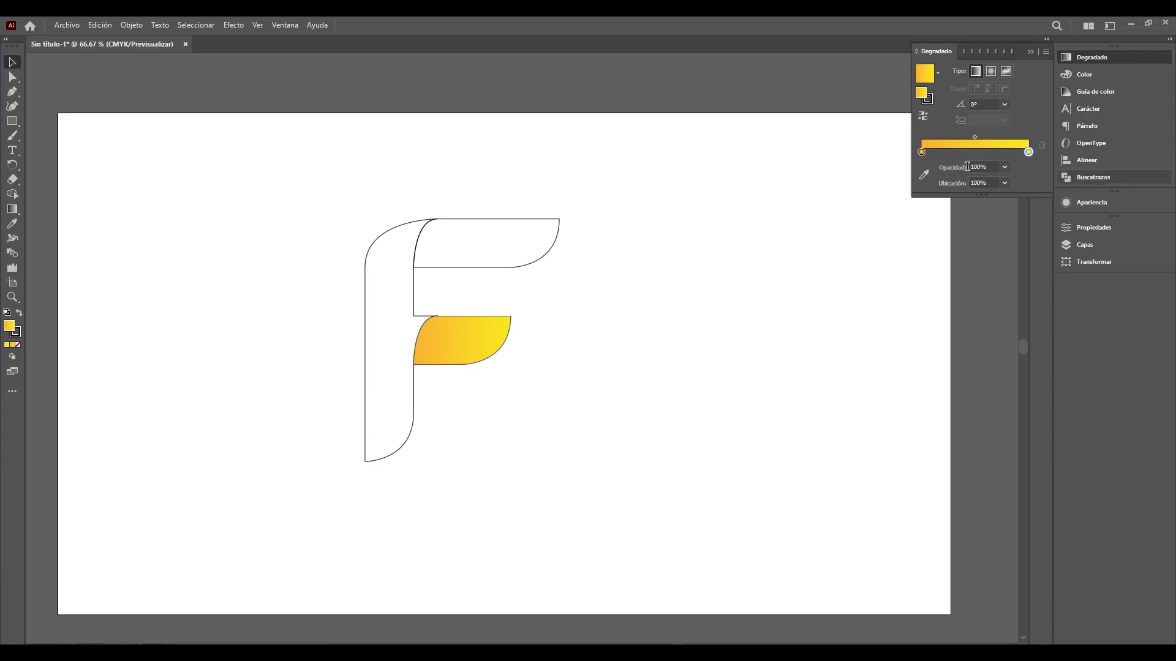
Step: Move the midpoint of the lower arm's gradient closer to its orange end and deselect the arm
{"action": "left_click", "coordinate": [13, 210]}
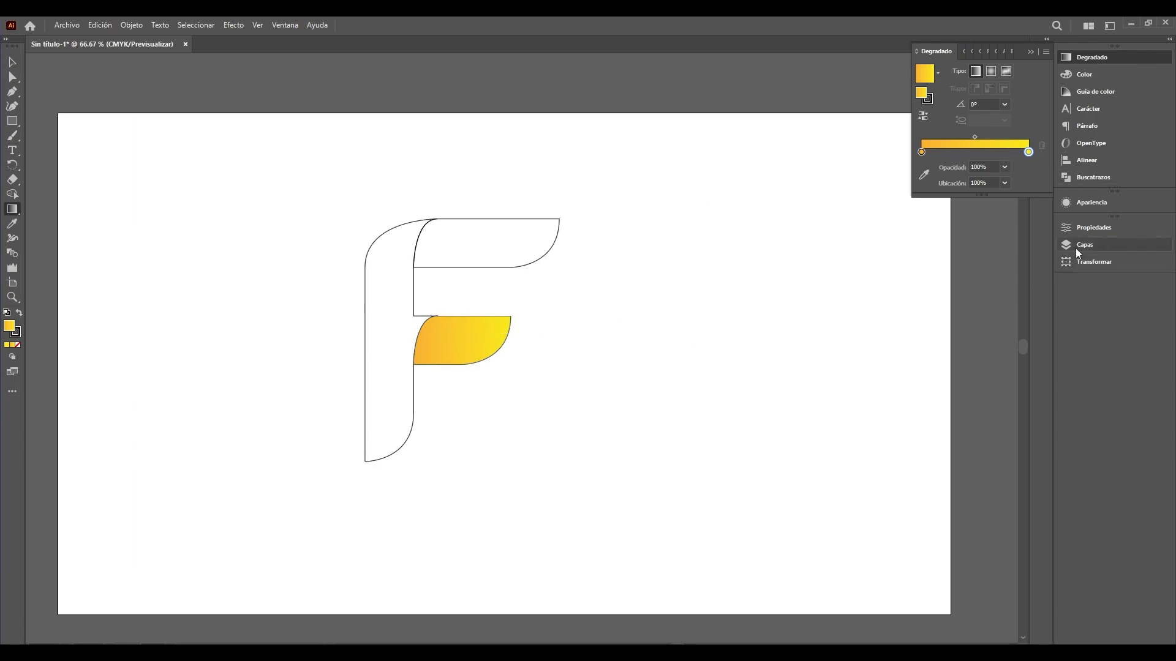
{"action": "left_click", "coordinate": [1077, 245]}
{"action": "left_click", "coordinate": [1033, 254]}
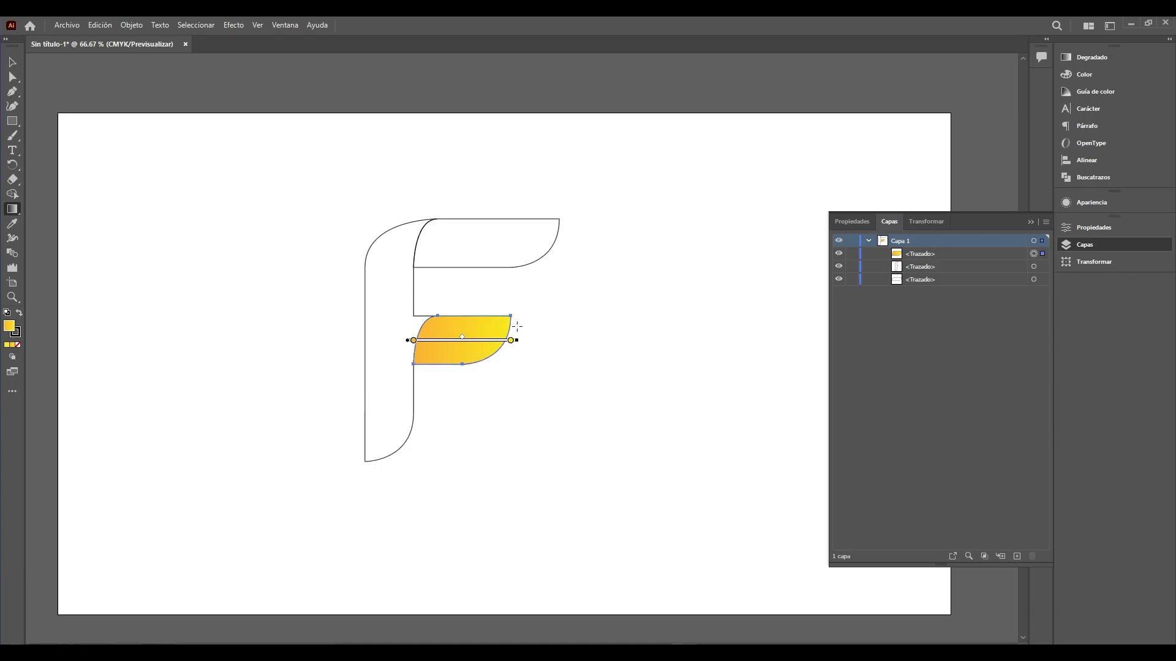
{"action": "mouse_move", "coordinate": [462, 338]}
{"action": "left_mouse_down"}
{"action": "mouse_move", "coordinate": [432, 343]}
{"action": "mouse_move", "coordinate": [442, 345]}
{"action": "left_mouse_up"}
{"action": "key", "text": "v"}
{"action": "left_click", "coordinate": [650, 335]}
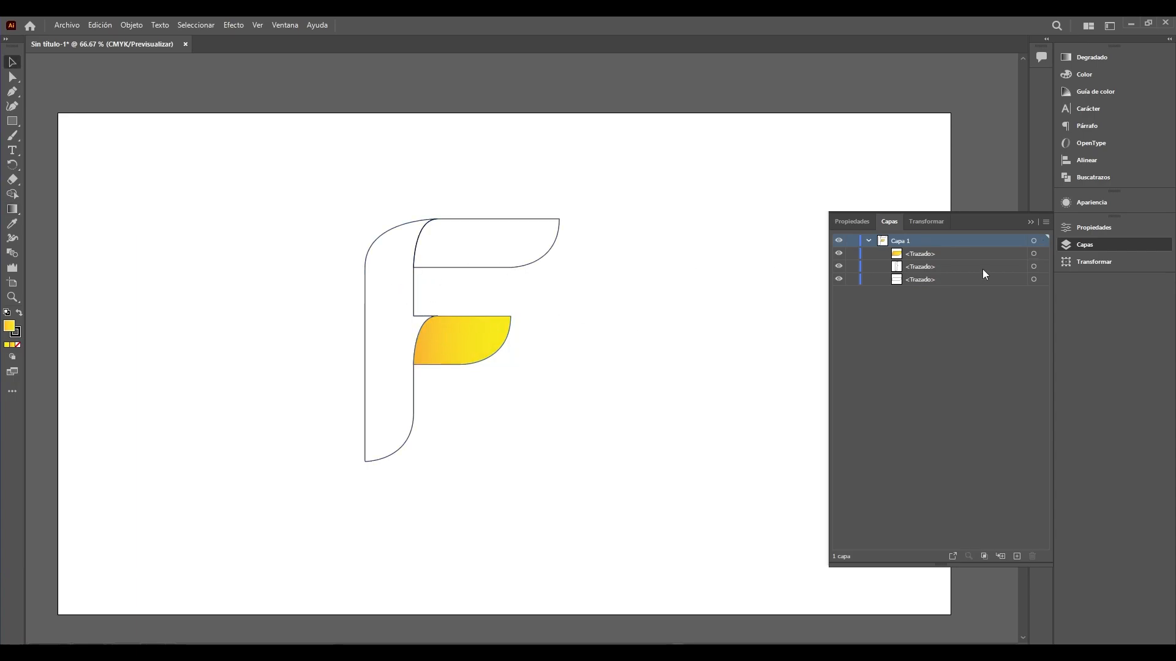
Step: Fill the F's stem with the same orange-to-yellow linear gradient and set its angle to -180°
{"action": "left_click", "coordinate": [1033, 267]}
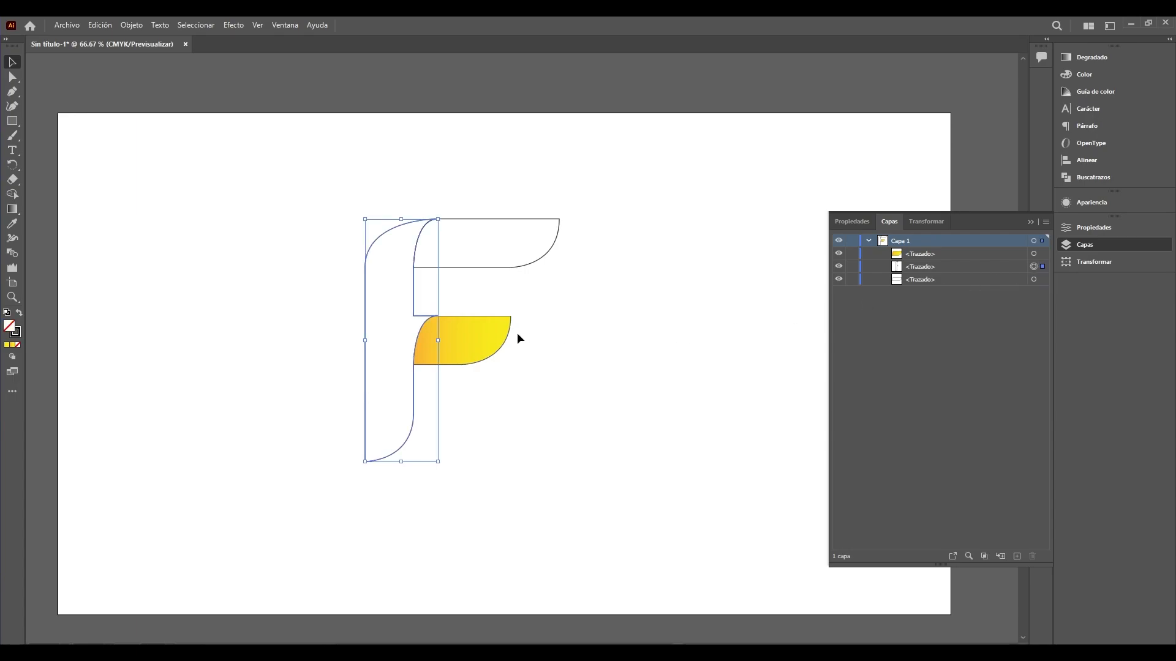
{"action": "left_click", "coordinate": [13, 208]}
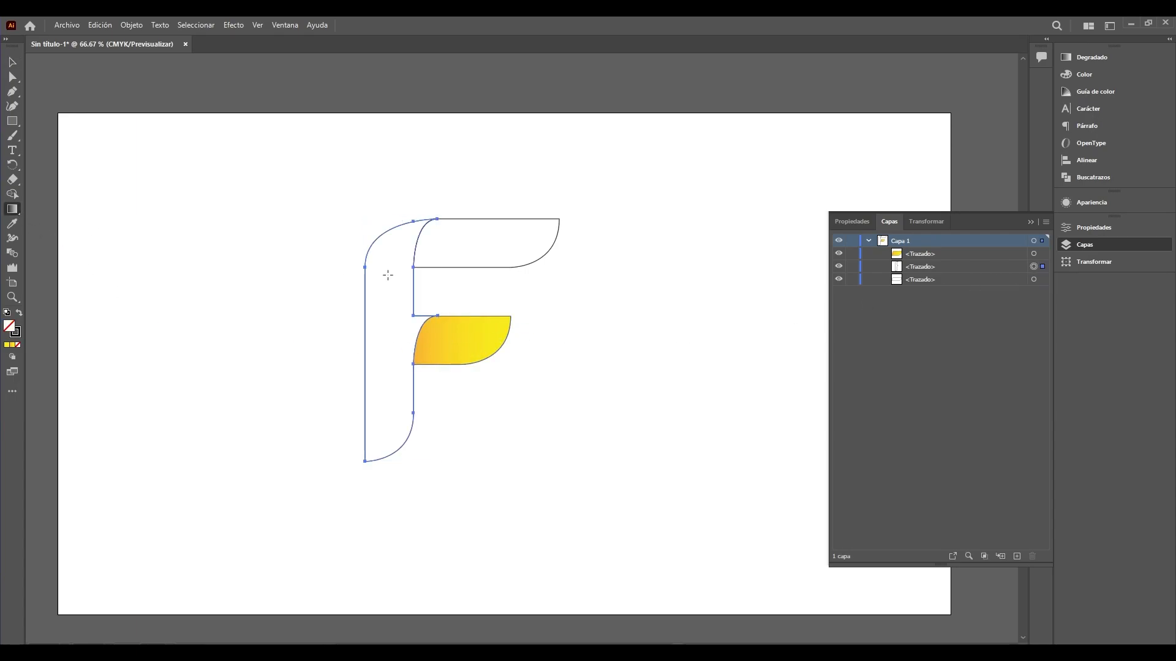
{"action": "left_click", "coordinate": [1102, 61]}
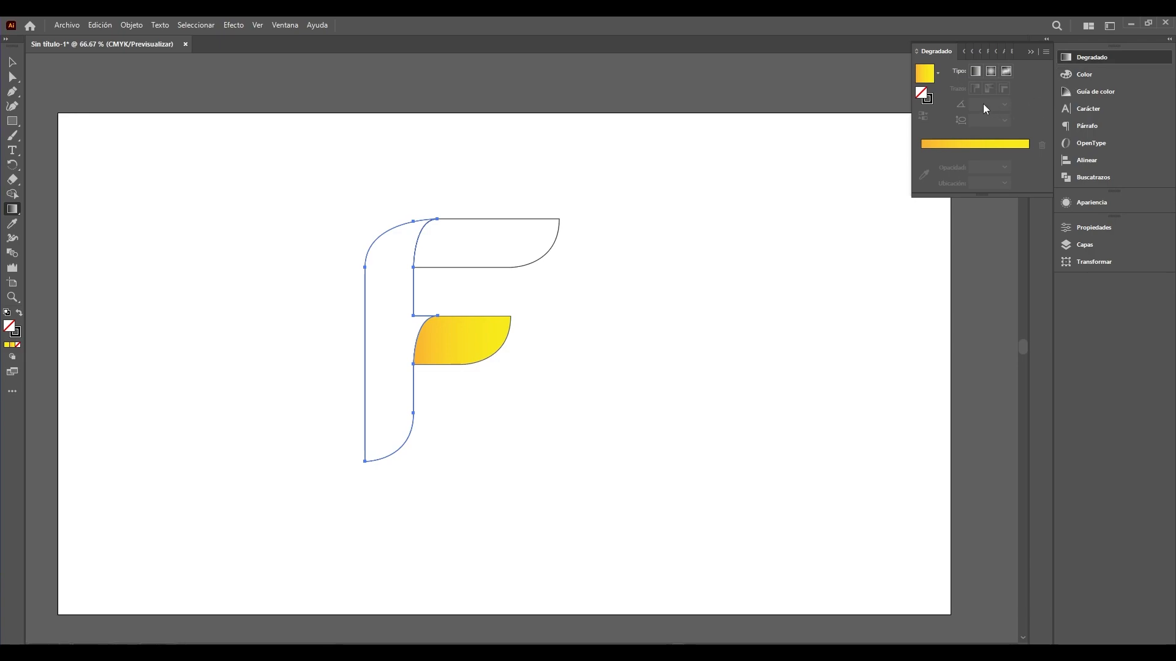
{"action": "left_click", "coordinate": [929, 78]}
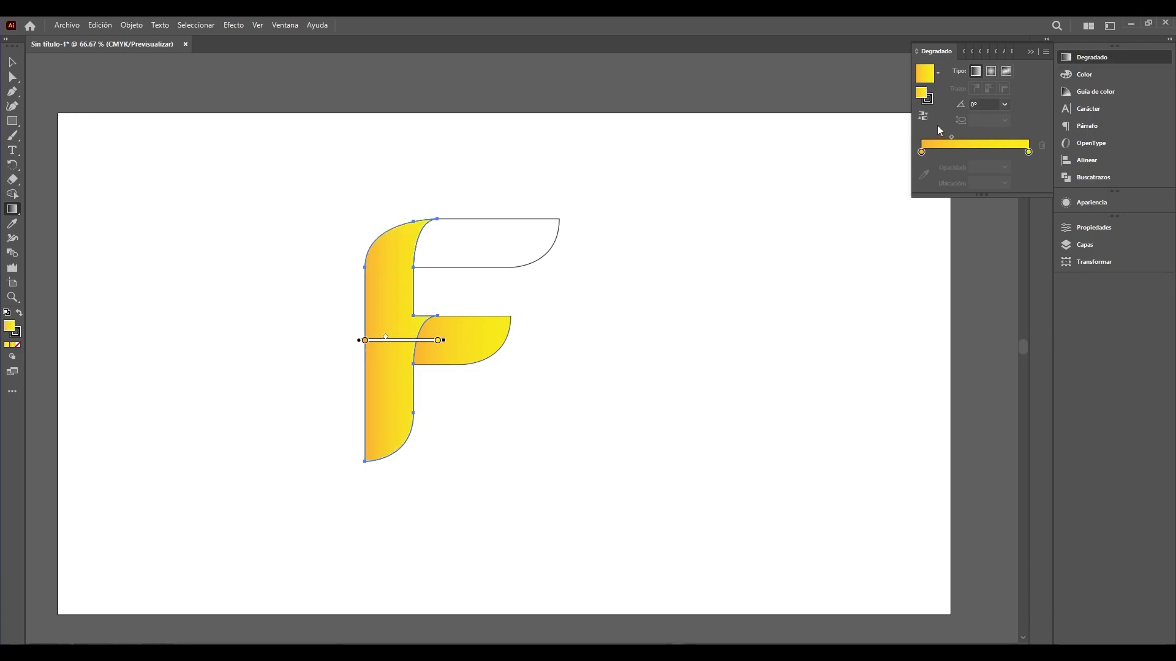
{"action": "left_click", "coordinate": [1004, 105]}
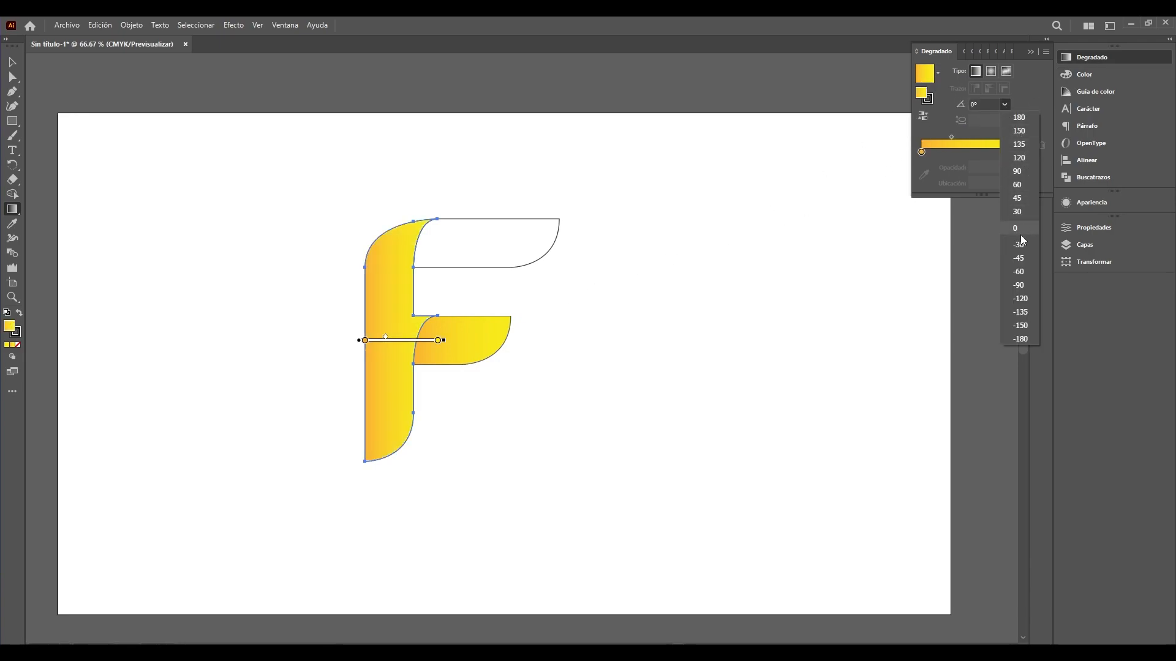
{"action": "left_click", "coordinate": [1017, 337]}
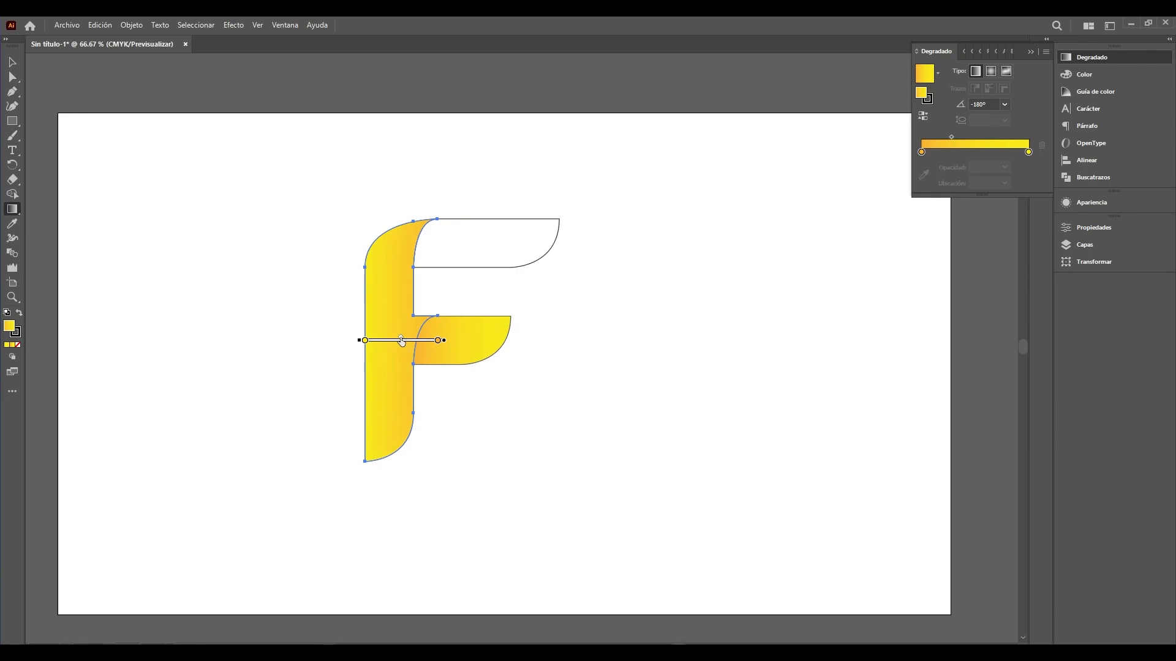
Step: Move the midpoint of the stem's gradient to the middle of its gradient line and deselect the stem
{"action": "left_click_drag", "start_coordinate": [415, 341], "coordinate": [401, 337]}
{"action": "key", "text": "v"}
{"action": "key", "text": "ctrl+shift+a"}
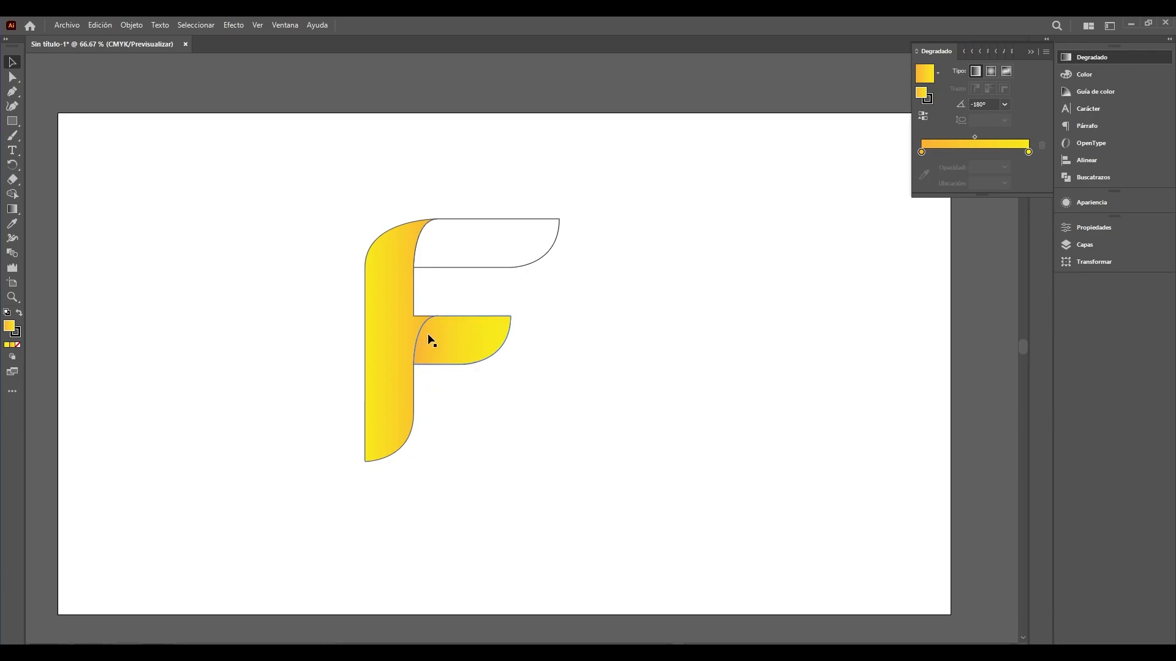
{"action": "double_click", "coordinate": [925, 152]}
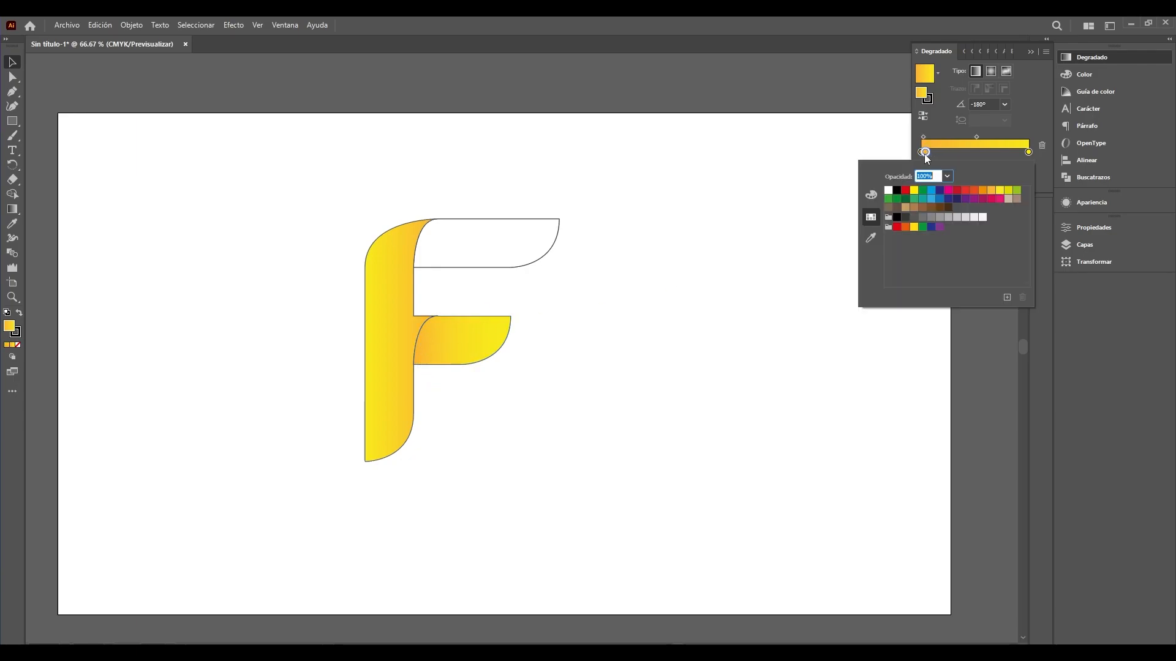
{"action": "key", "text": "ctrl+z"}
{"action": "key", "text": "Escape"}
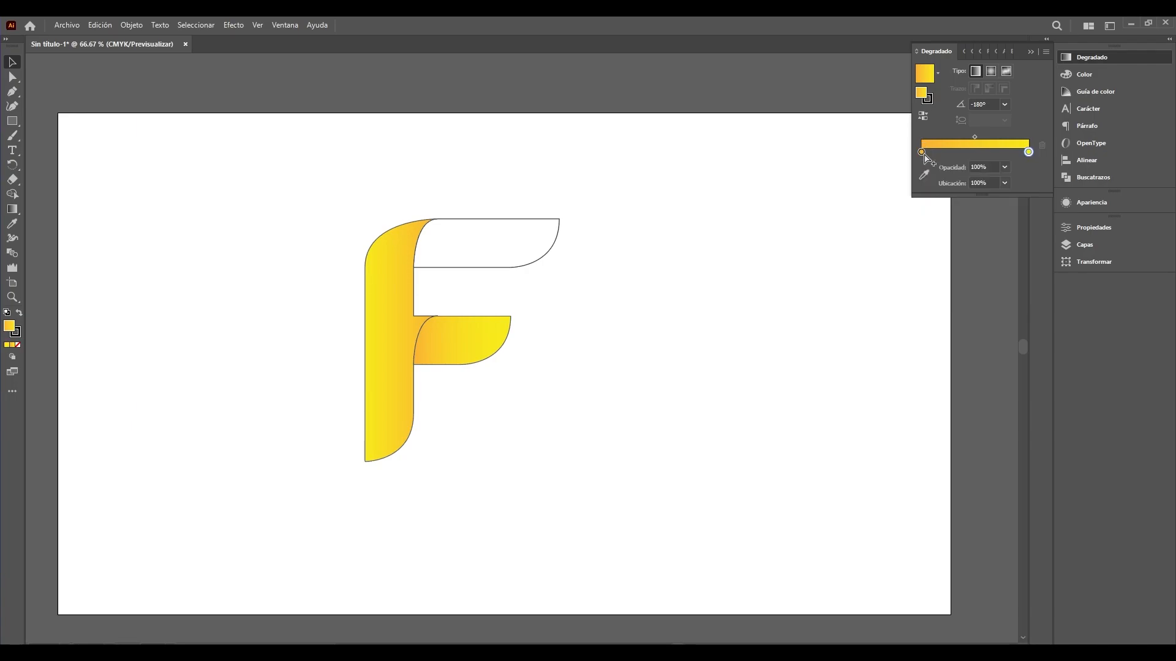
Step: With nothing selected, change the active gradient's start stop to a deeper orange
{"action": "left_click", "coordinate": [921, 153]}
{"action": "double_click", "coordinate": [921, 152]}
{"action": "left_click", "coordinate": [983, 191]}
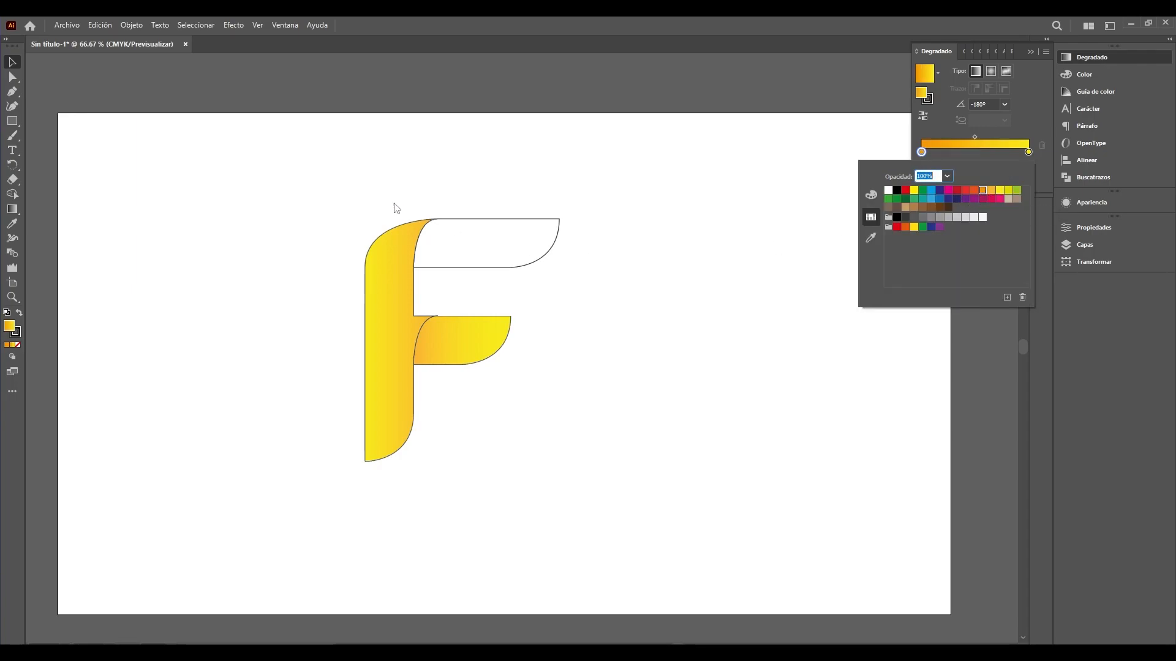
{"action": "left_click", "coordinate": [20, 64]}
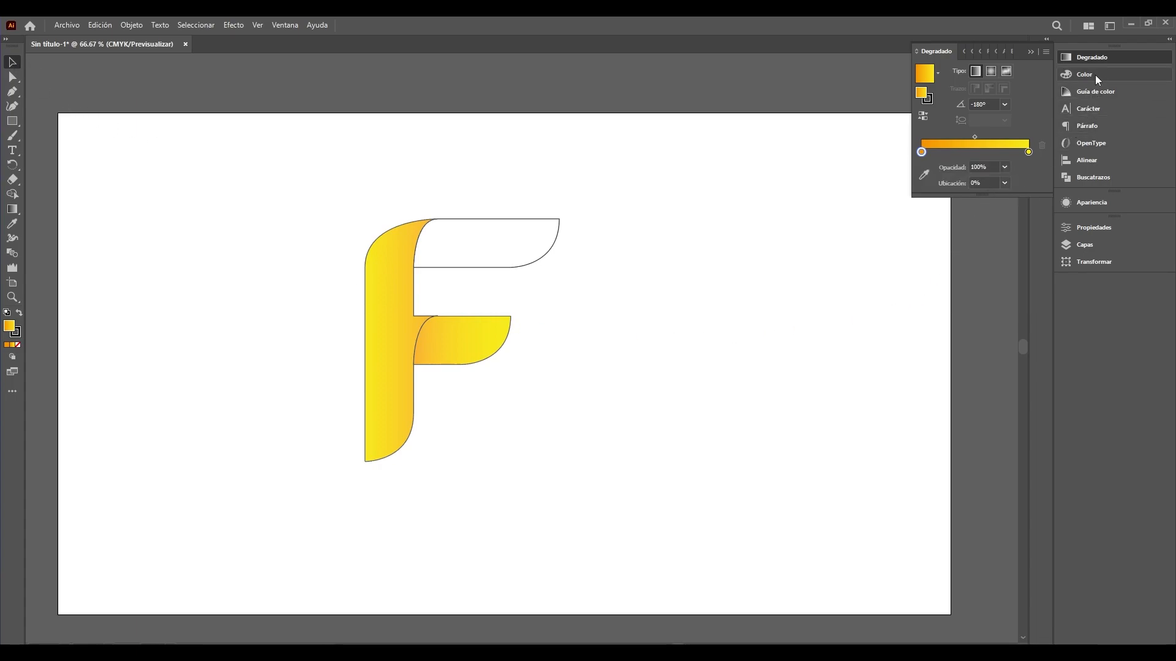
Step: Fill the F's unfilled upper arm with the orange-to-yellow linear gradient at 0° and deselect it
{"action": "left_click", "coordinate": [1084, 227]}
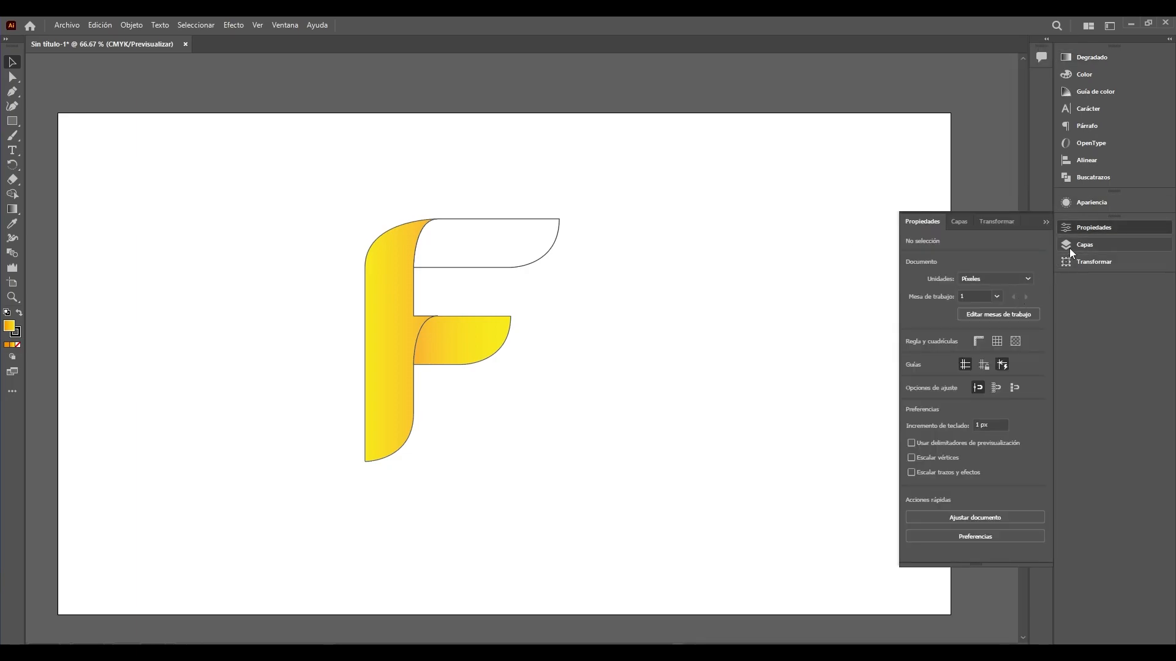
{"action": "left_click", "coordinate": [1070, 246]}
{"action": "left_click", "coordinate": [1033, 279]}
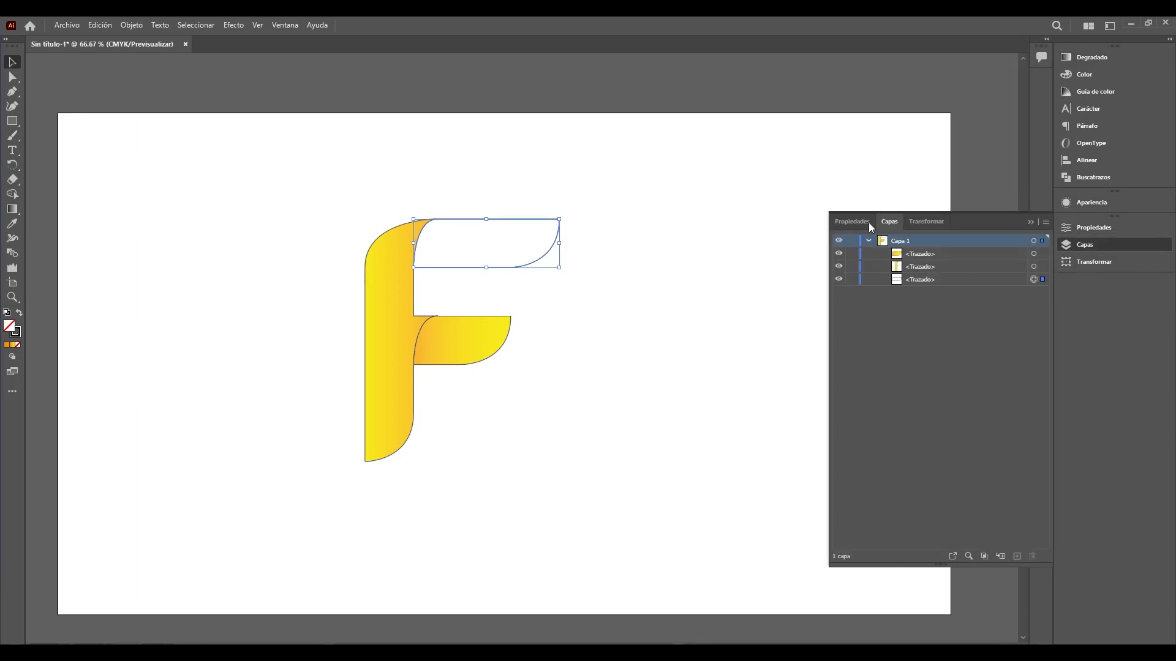
{"action": "left_click", "coordinate": [1068, 59]}
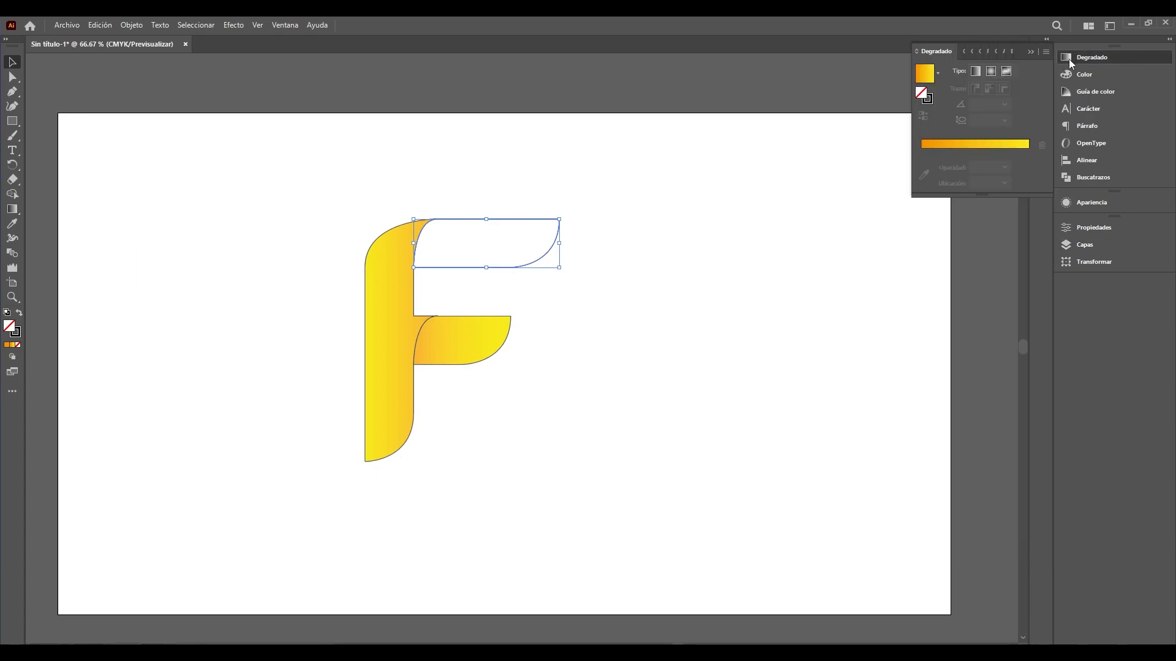
{"action": "left_click", "coordinate": [920, 77]}
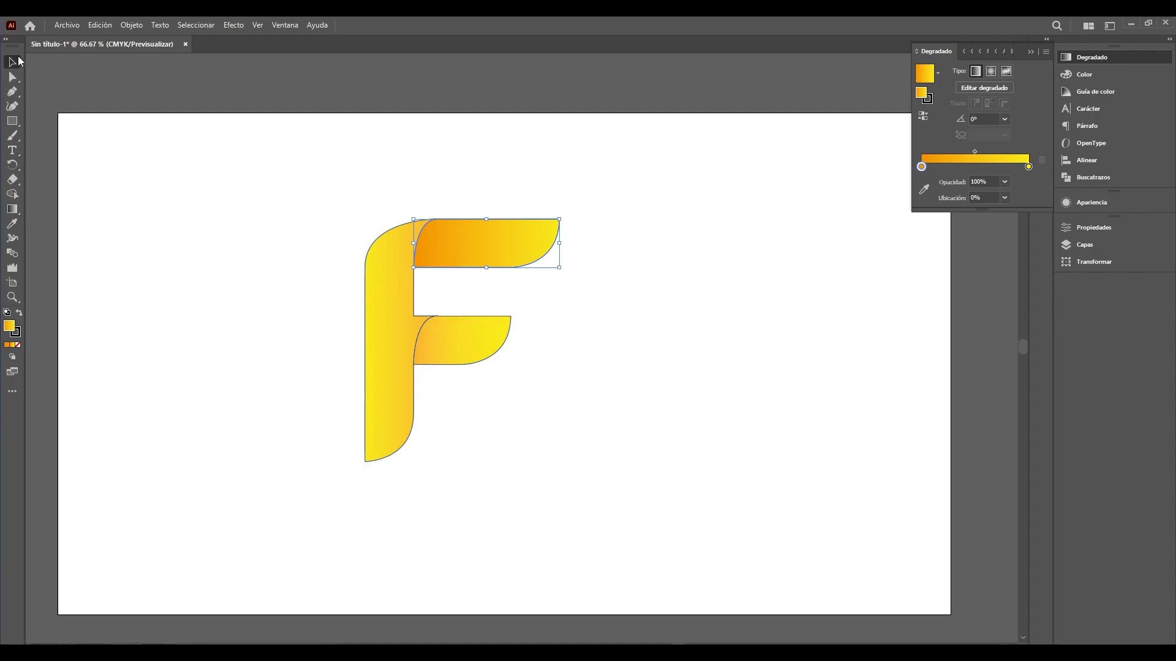
{"action": "left_click", "coordinate": [140, 159]}
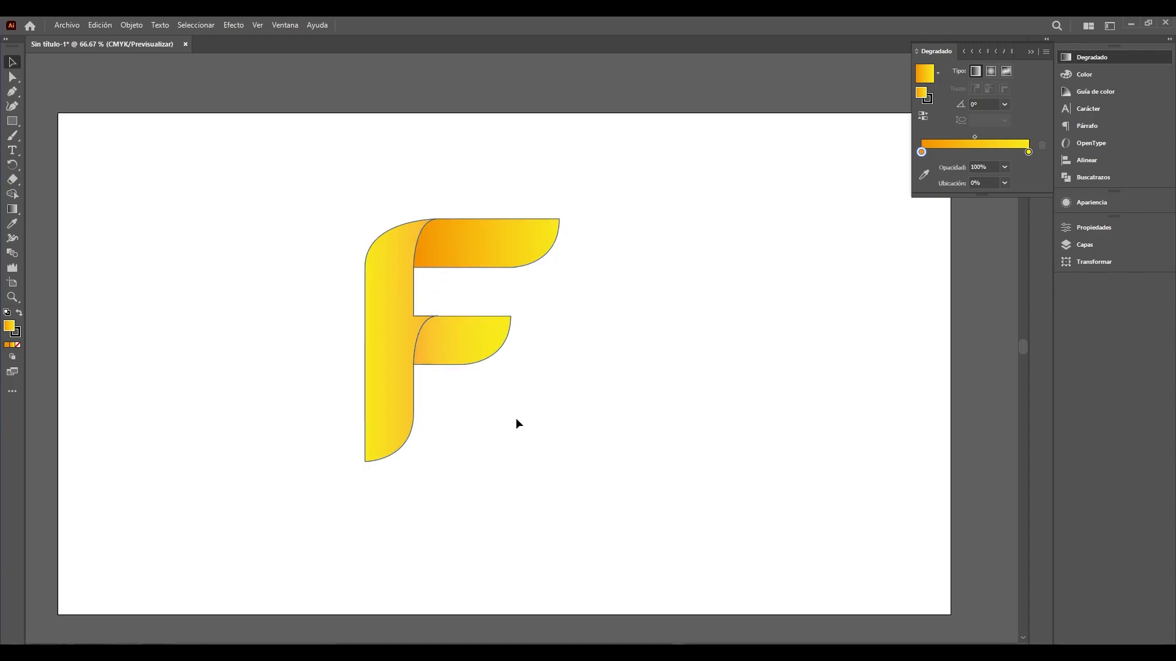
Step: Select the F's lower arm and set its stroke to none
{"action": "left_click", "coordinate": [1079, 230]}
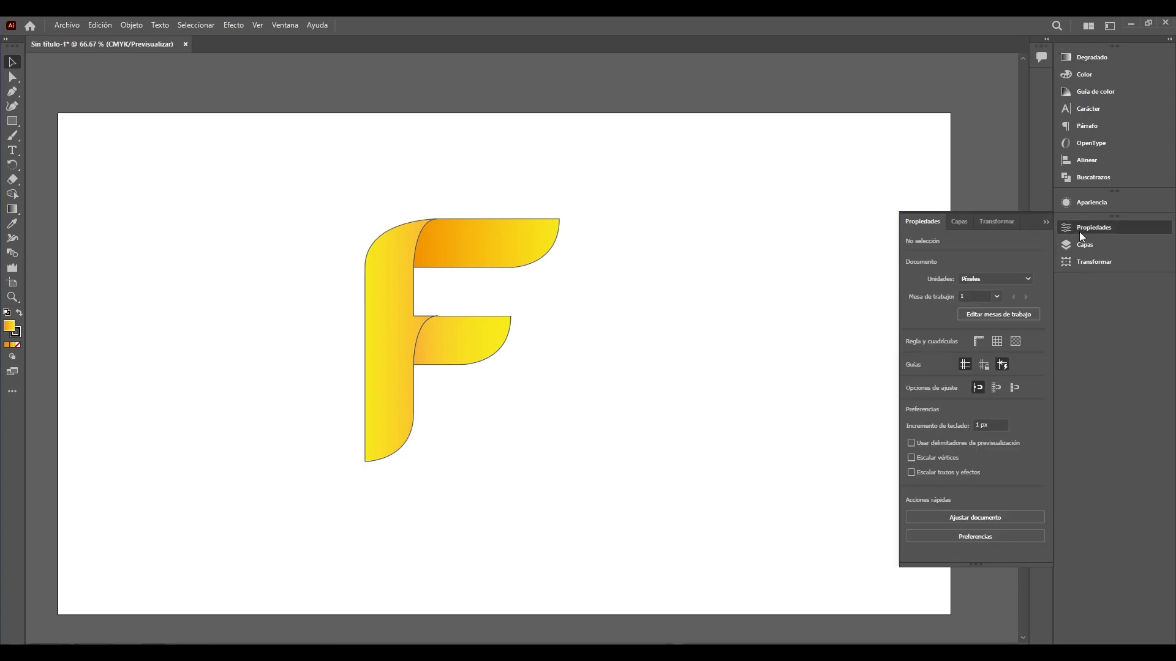
{"action": "left_click", "coordinate": [1088, 244]}
{"action": "left_click", "coordinate": [1034, 255]}
{"action": "left_click", "coordinate": [1102, 230]}
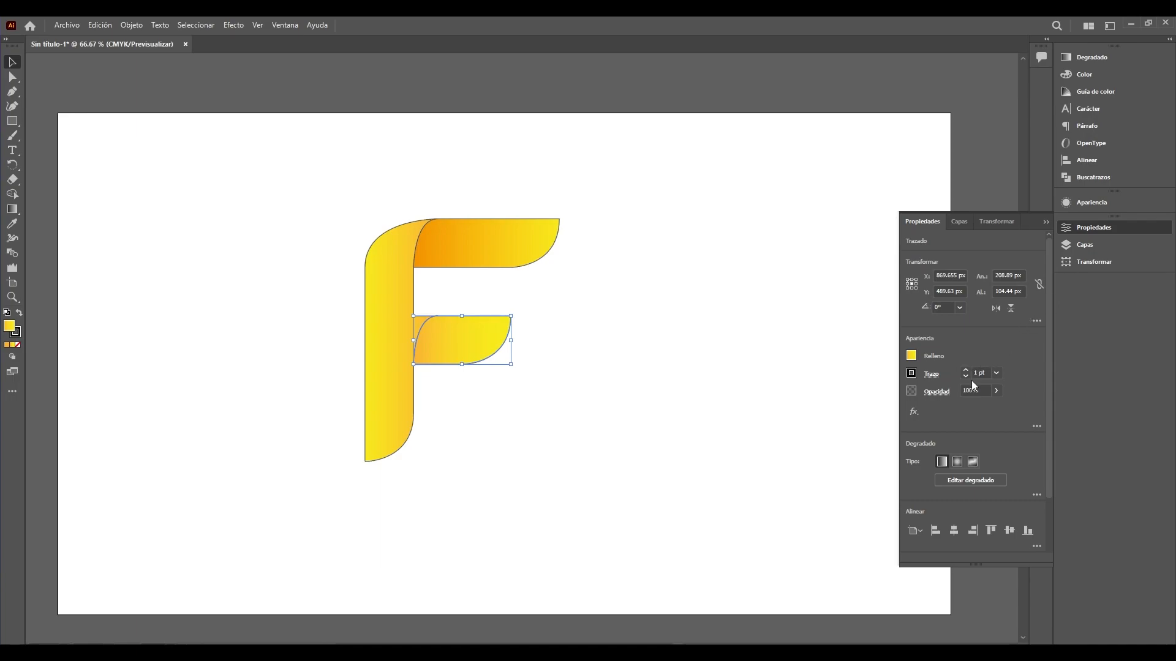
{"action": "left_click", "coordinate": [912, 374]}
{"action": "left_click", "coordinate": [779, 419]}
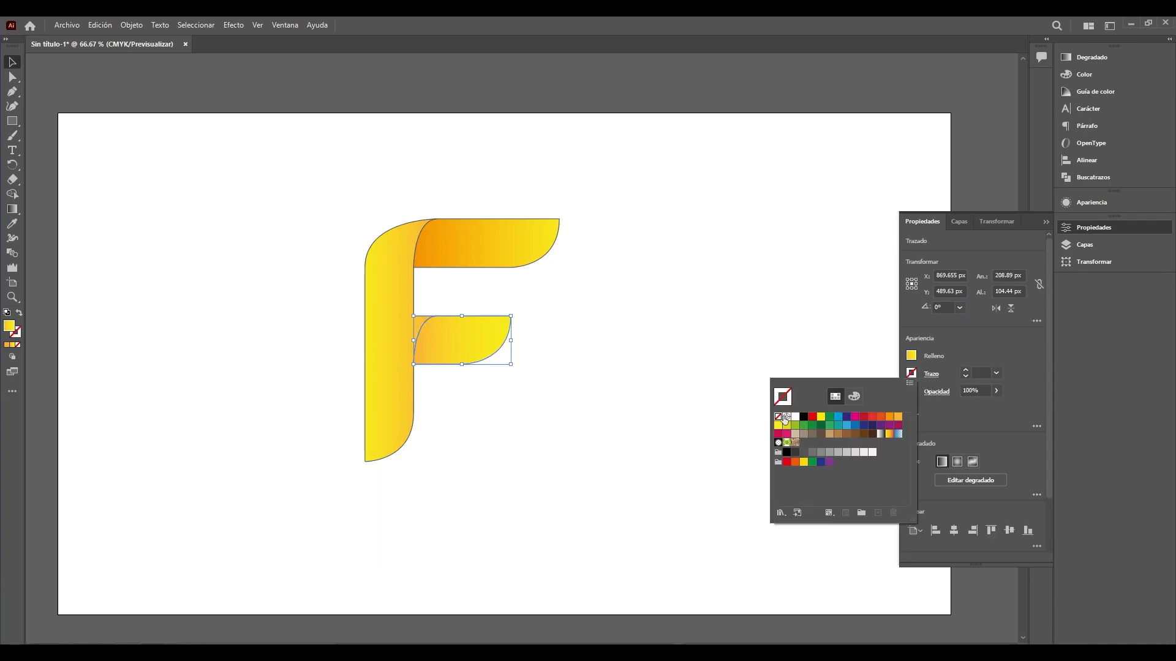
Step: Select the F's stem and set its stroke to none
{"action": "left_click_drag", "start_coordinate": [1085, 248], "coordinate": [1093, 245]}
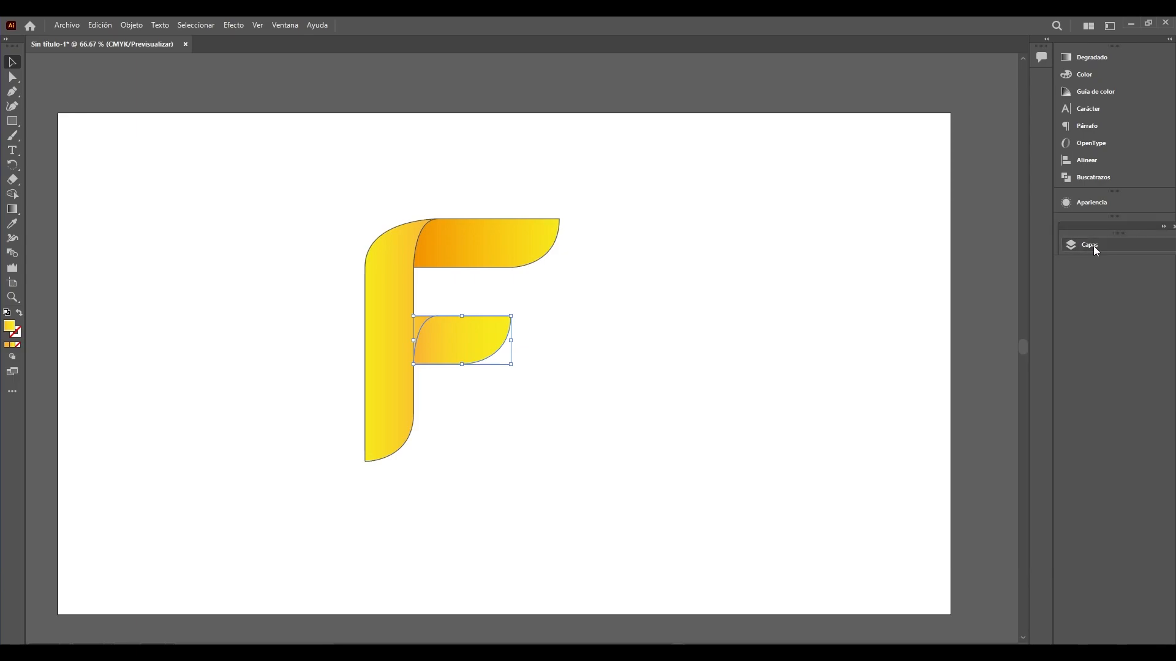
{"action": "left_click", "coordinate": [1093, 245]}
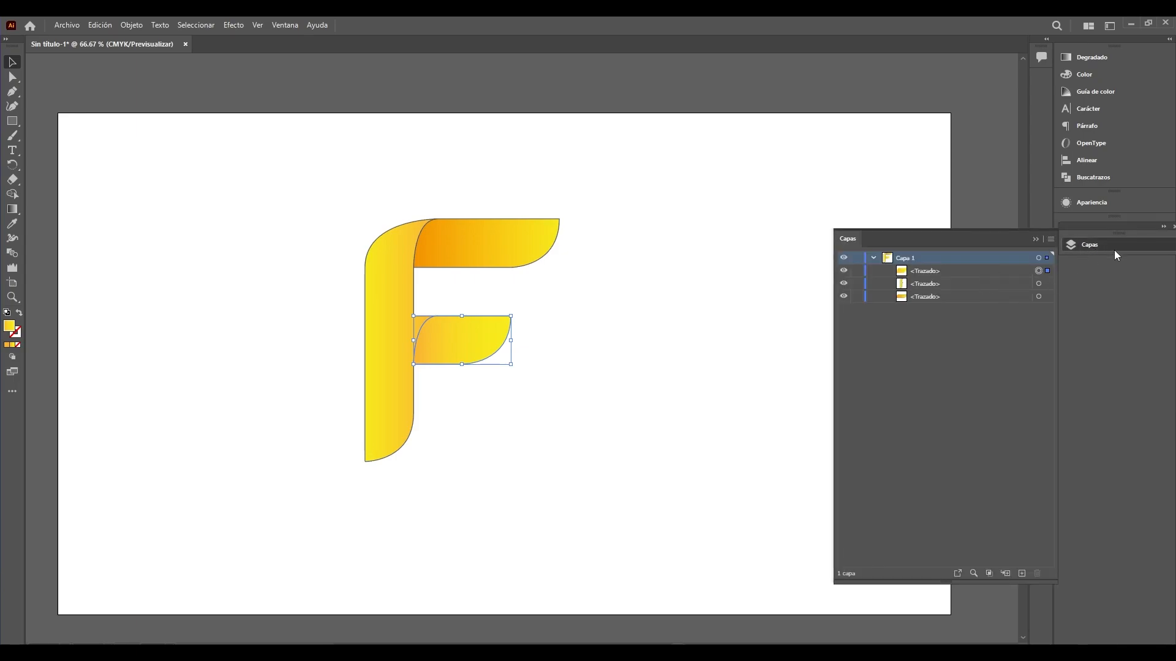
{"action": "left_click", "coordinate": [1038, 283]}
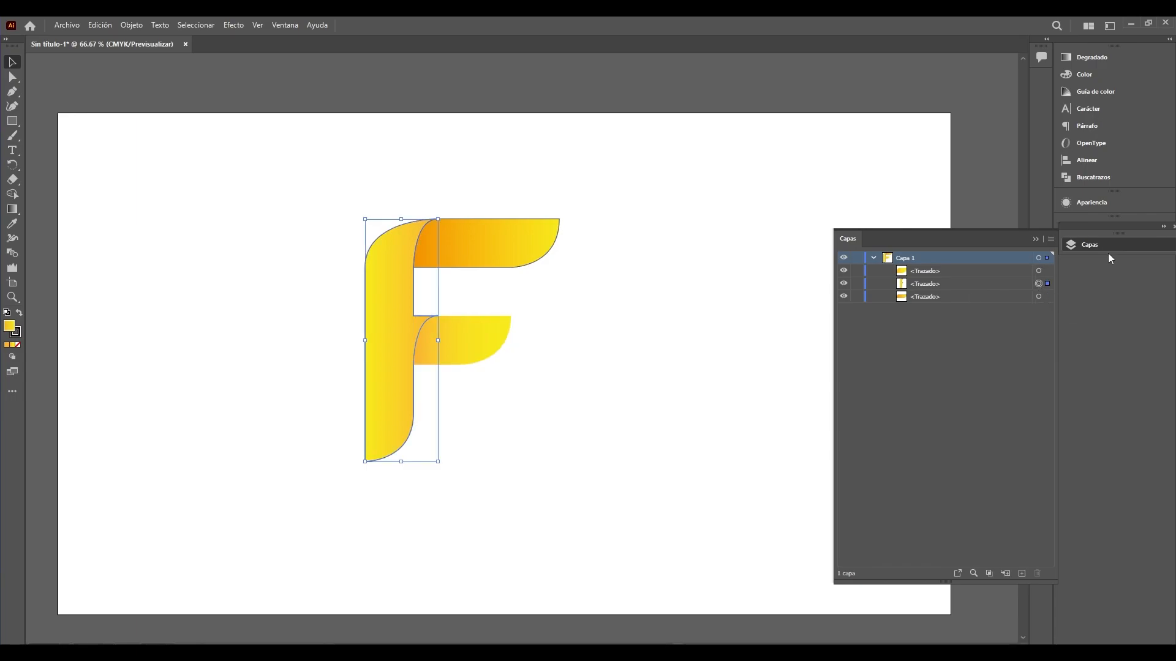
{"action": "left_click_drag", "start_coordinate": [1101, 243], "coordinate": [1101, 277]}
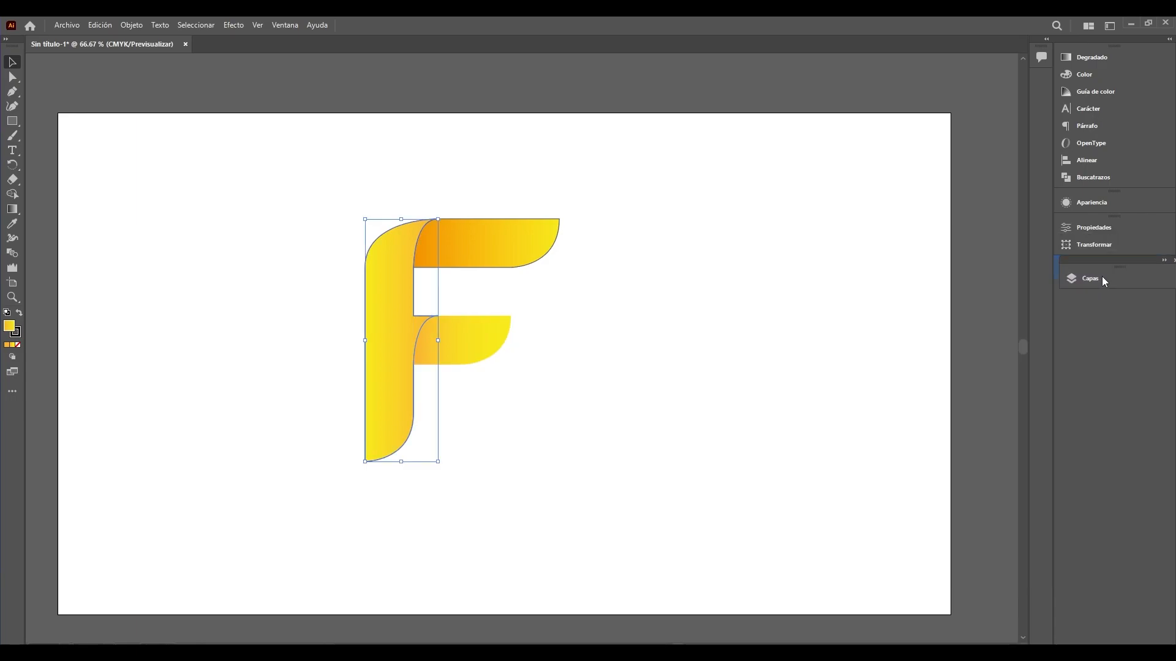
{"action": "left_click", "coordinate": [1083, 248]}
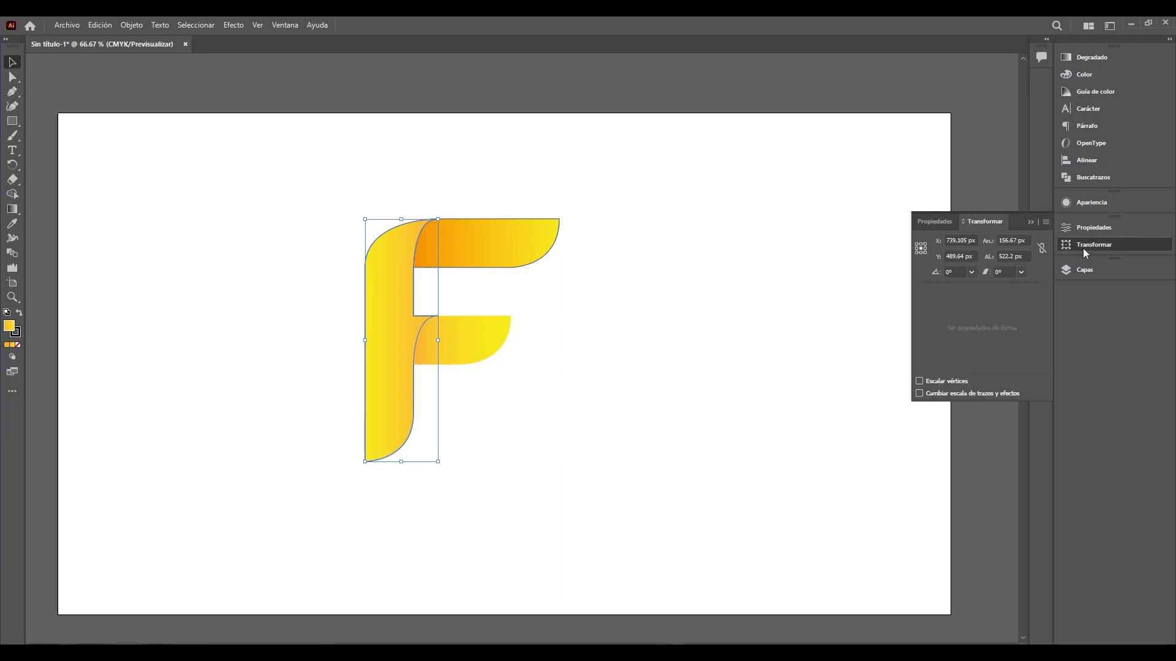
{"action": "left_click", "coordinate": [1077, 231]}
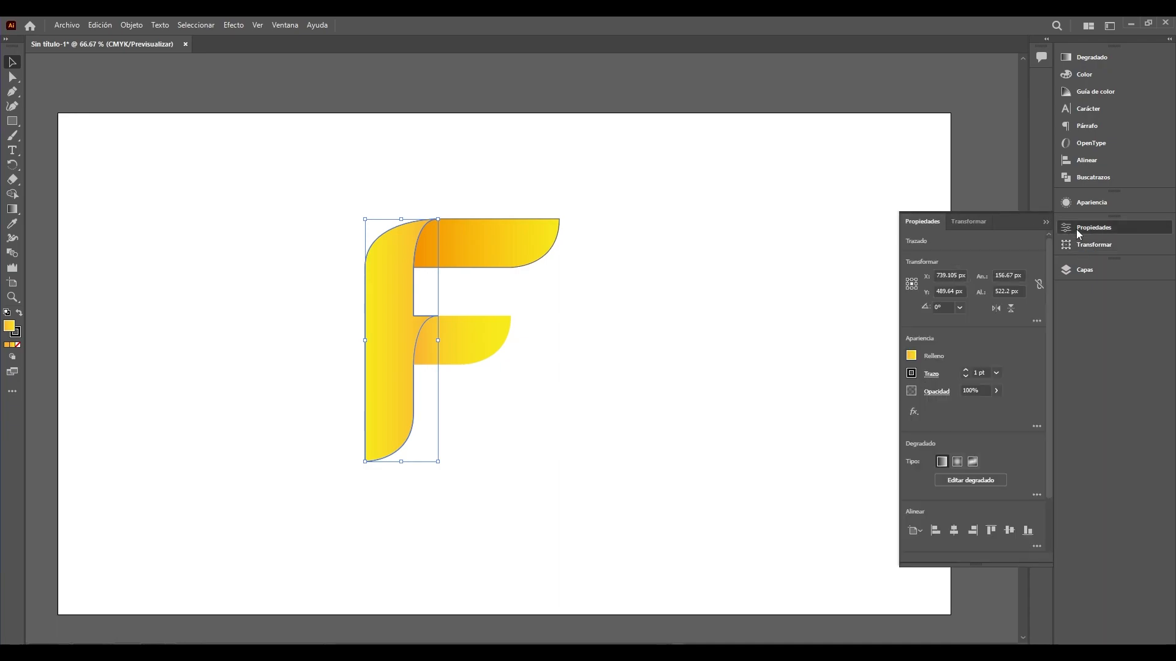
{"action": "left_click", "coordinate": [911, 373]}
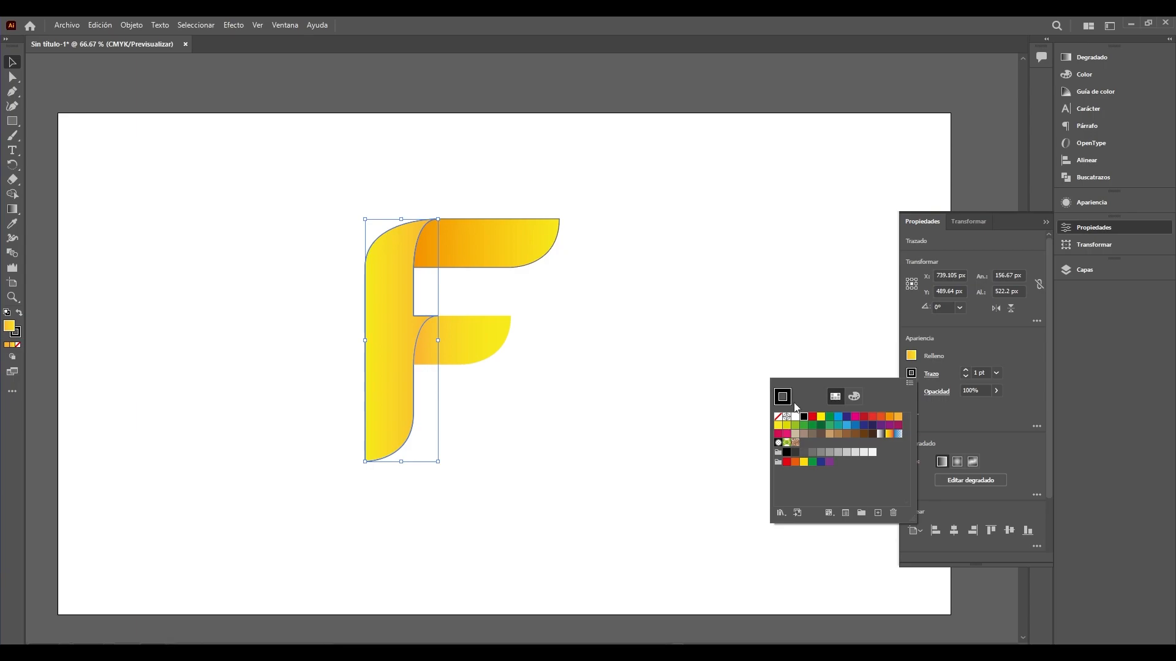
{"action": "left_click", "coordinate": [778, 417]}
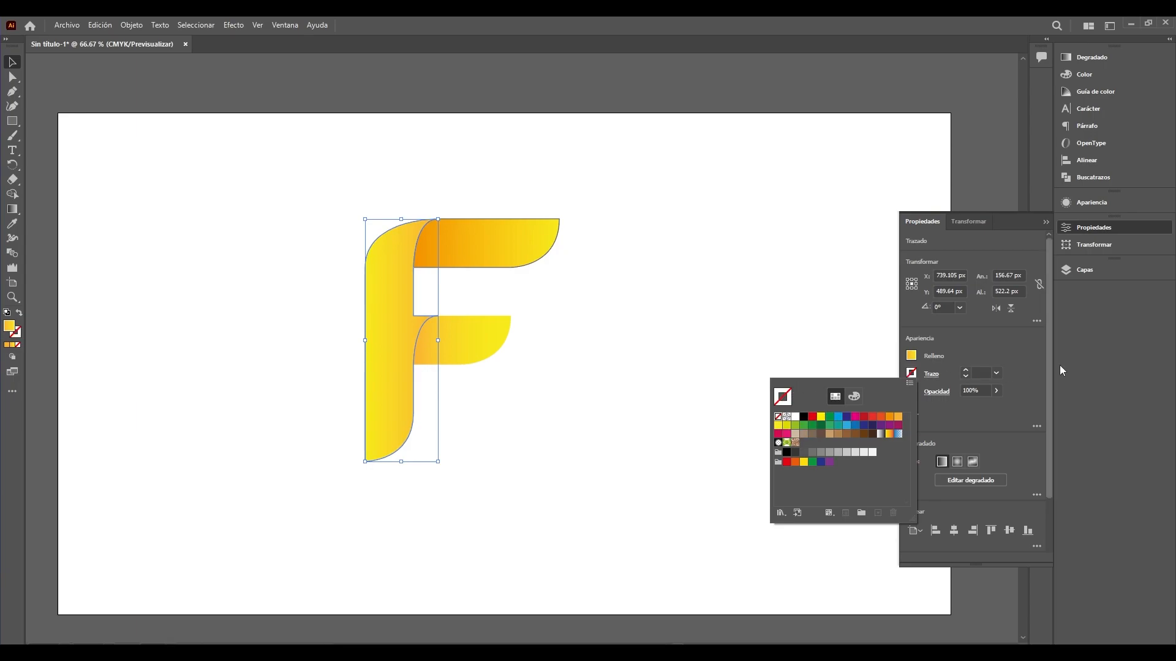
Step: Set the stroke of the F's upper arm to none and deselect it
{"action": "left_click", "coordinate": [1101, 274]}
{"action": "left_click", "coordinate": [1033, 323]}
{"action": "left_click", "coordinate": [1089, 231]}
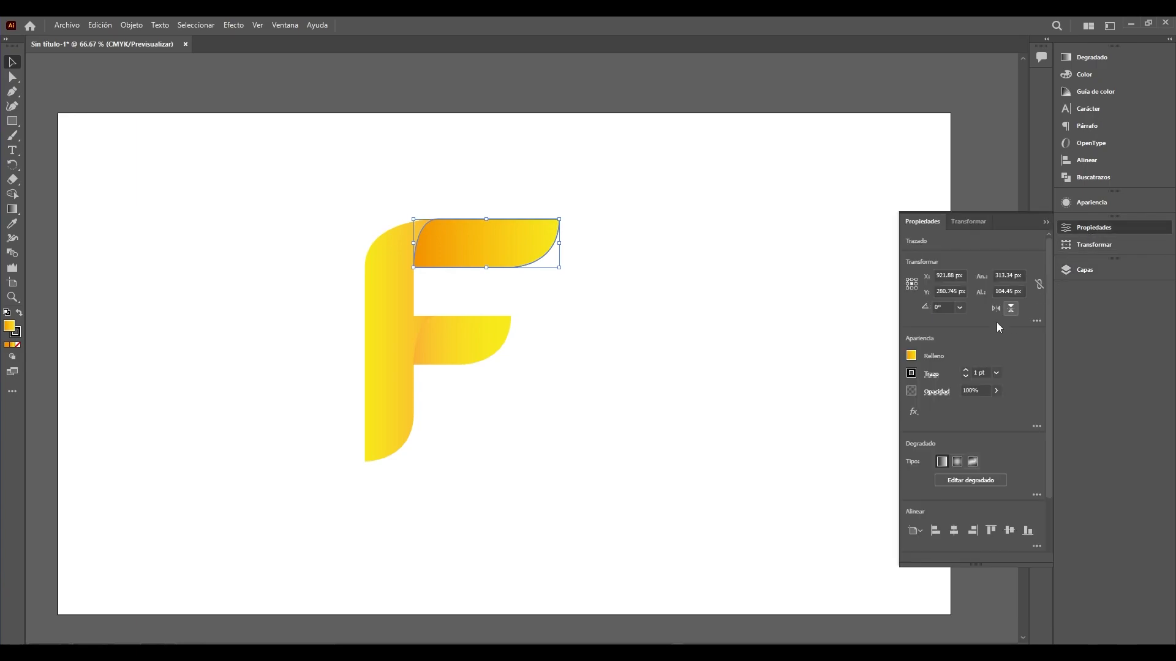
{"action": "left_click", "coordinate": [911, 372]}
{"action": "left_click", "coordinate": [778, 417]}
{"action": "left_click", "coordinate": [42, 56]}
{"action": "left_click", "coordinate": [207, 174]}
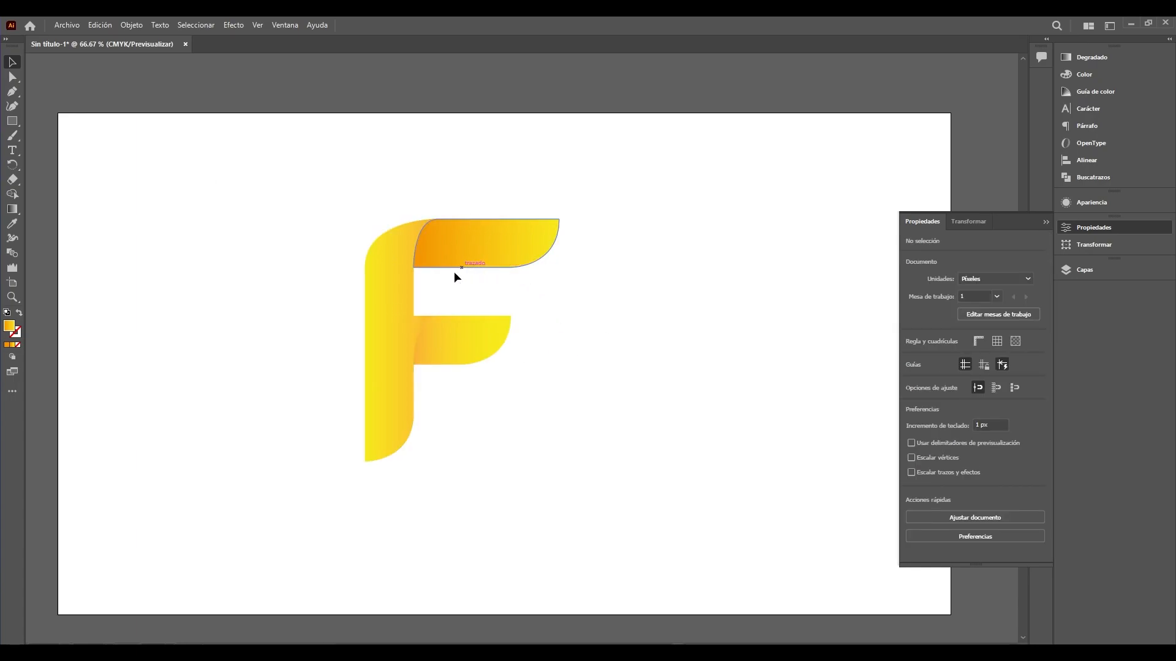
Step: Move the lower arm's gradient midpoint closer to the start, change its start stop to red-orange and deselect the arm
{"action": "left_click", "coordinate": [475, 349]}
{"action": "left_click", "coordinate": [1097, 58]}
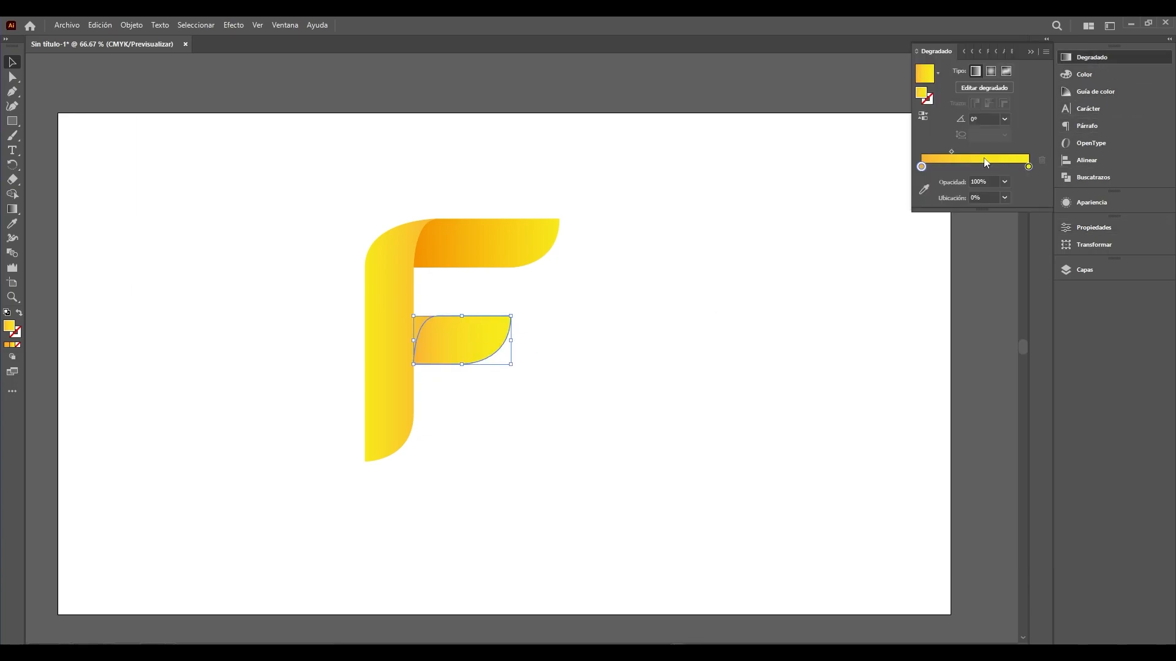
{"action": "mouse_move", "coordinate": [951, 152]}
{"action": "left_mouse_down"}
{"action": "mouse_move", "coordinate": [995, 161]}
{"action": "mouse_move", "coordinate": [936, 160]}
{"action": "left_mouse_up"}
{"action": "double_click", "coordinate": [922, 166]}
{"action": "left_click", "coordinate": [974, 205]}
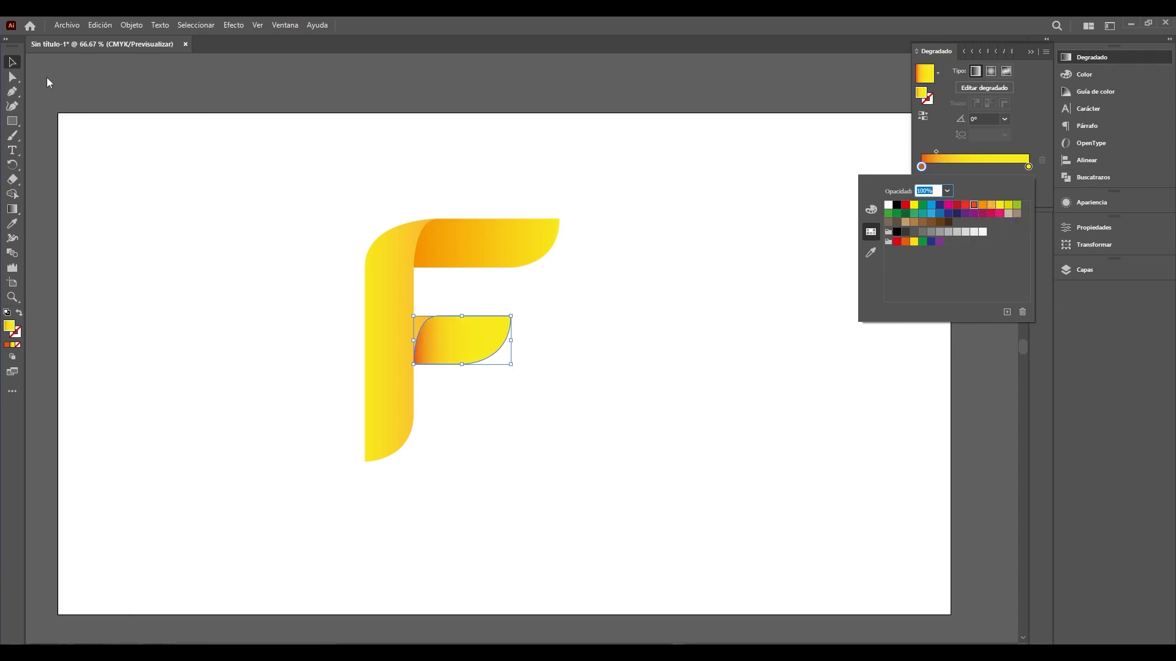
{"action": "left_click", "coordinate": [155, 126]}
Step: Try red-orange as the start stop of the upper arm's gradient, then set the stop back to orange
{"action": "left_click", "coordinate": [512, 241]}
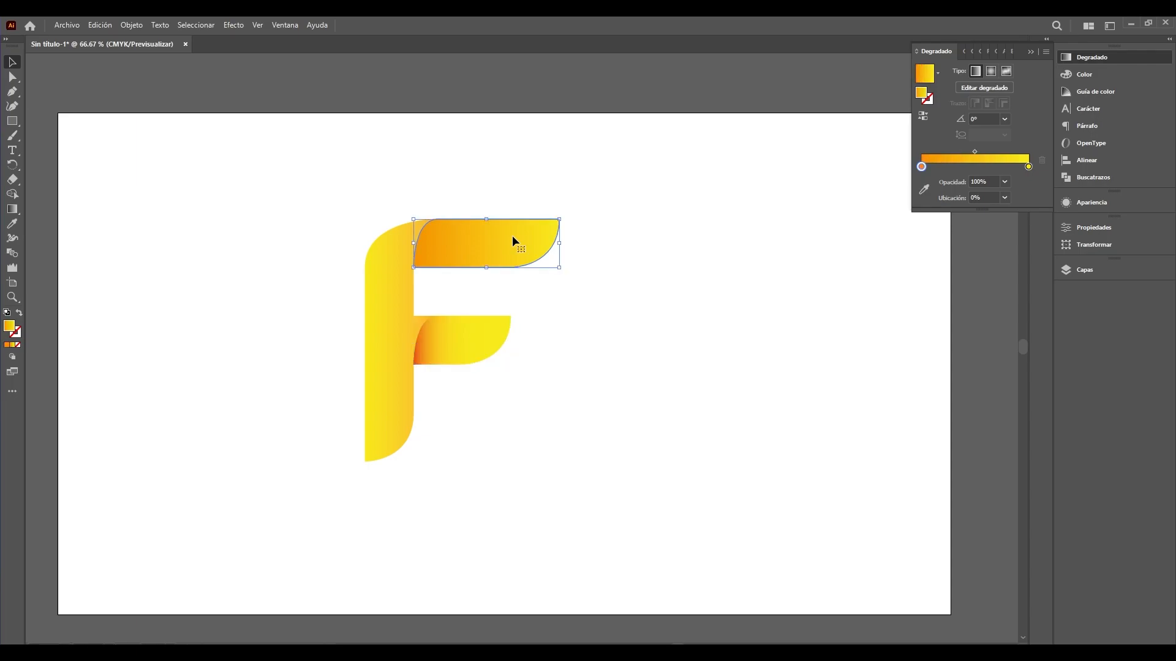
{"action": "double_click", "coordinate": [921, 168]}
{"action": "left_click", "coordinate": [974, 205]}
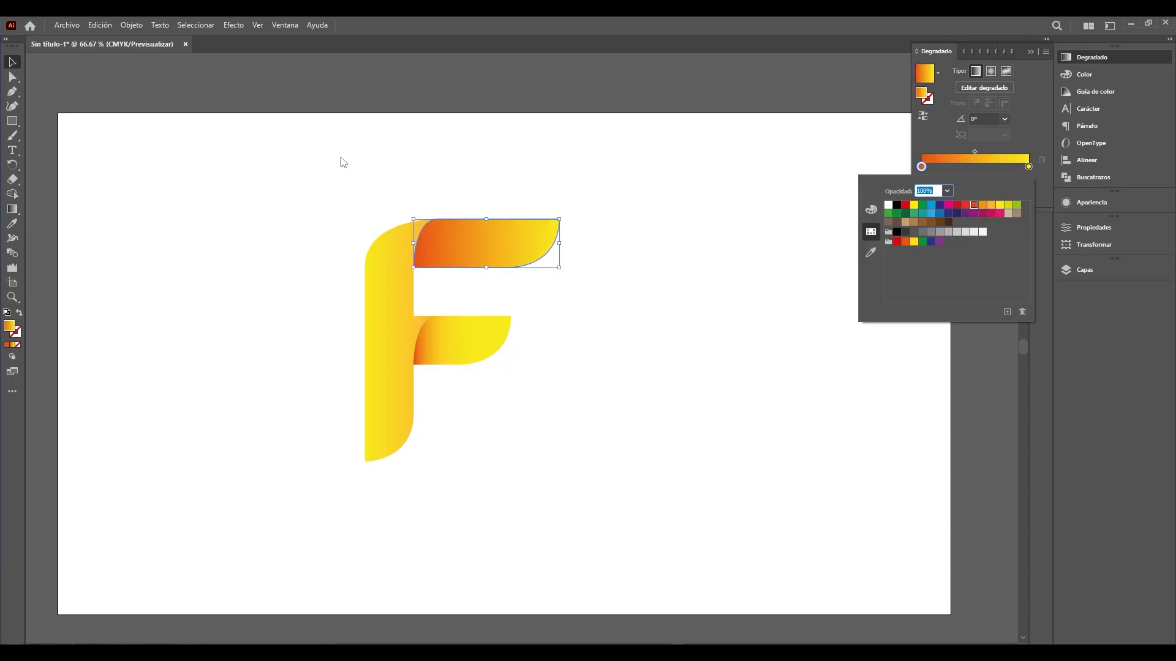
{"action": "left_click", "coordinate": [982, 205]}
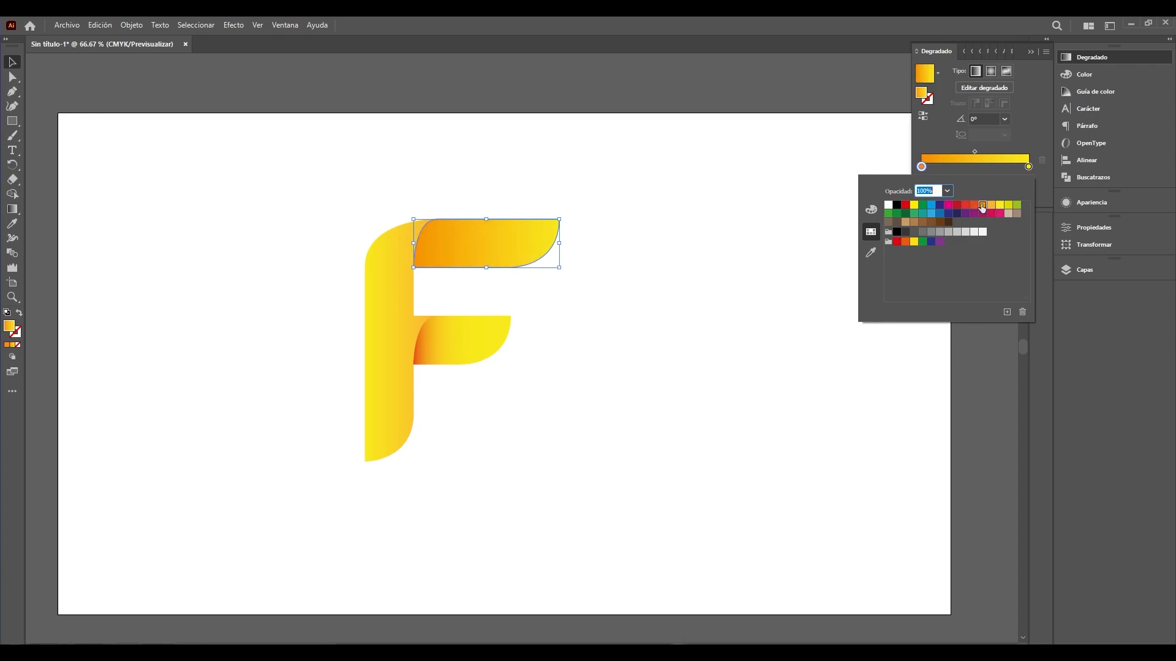
Step: Change the start stop of the stem's gradient to red and deselect the stem
{"action": "left_click", "coordinate": [395, 276]}
{"action": "left_click_drag", "start_coordinate": [1028, 166], "coordinate": [1034, 166]}
{"action": "left_click", "coordinate": [1049, 160]}
{"action": "double_click", "coordinate": [921, 166]}
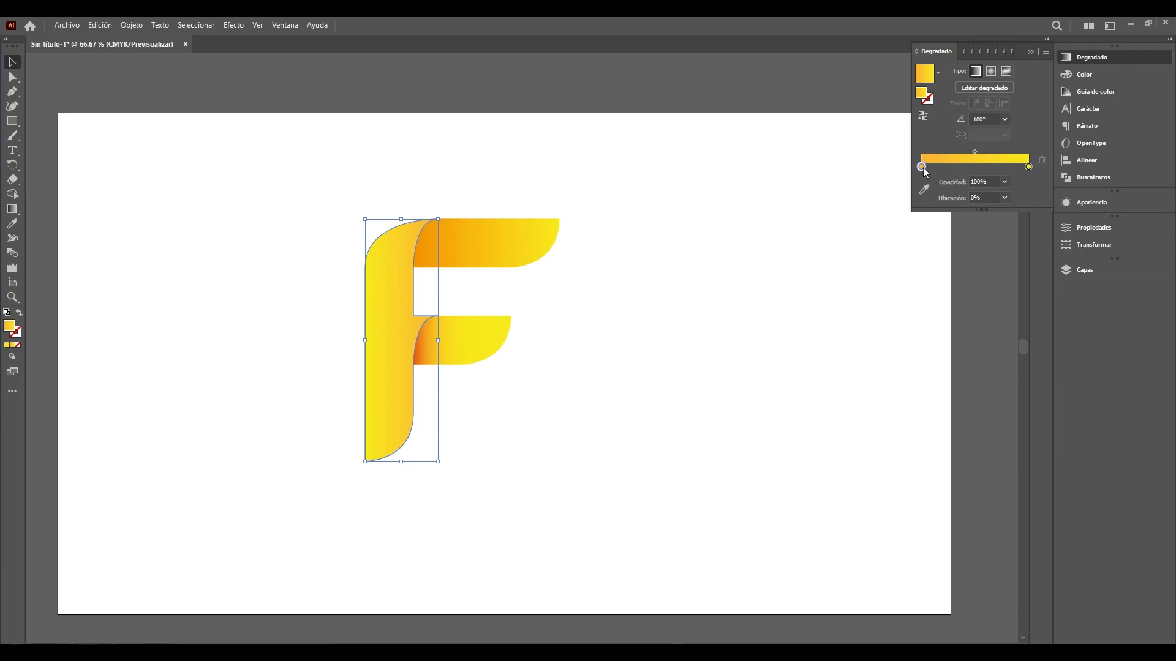
{"action": "left_click", "coordinate": [967, 207]}
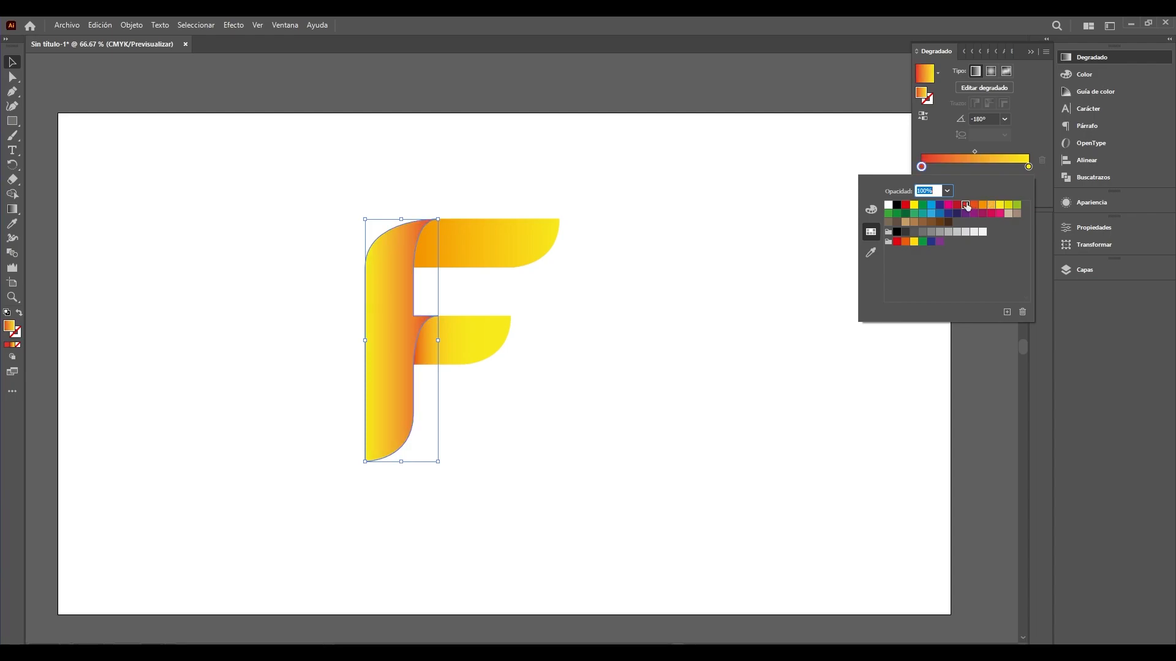
{"action": "left_click", "coordinate": [19, 67]}
{"action": "left_click", "coordinate": [359, 251]}
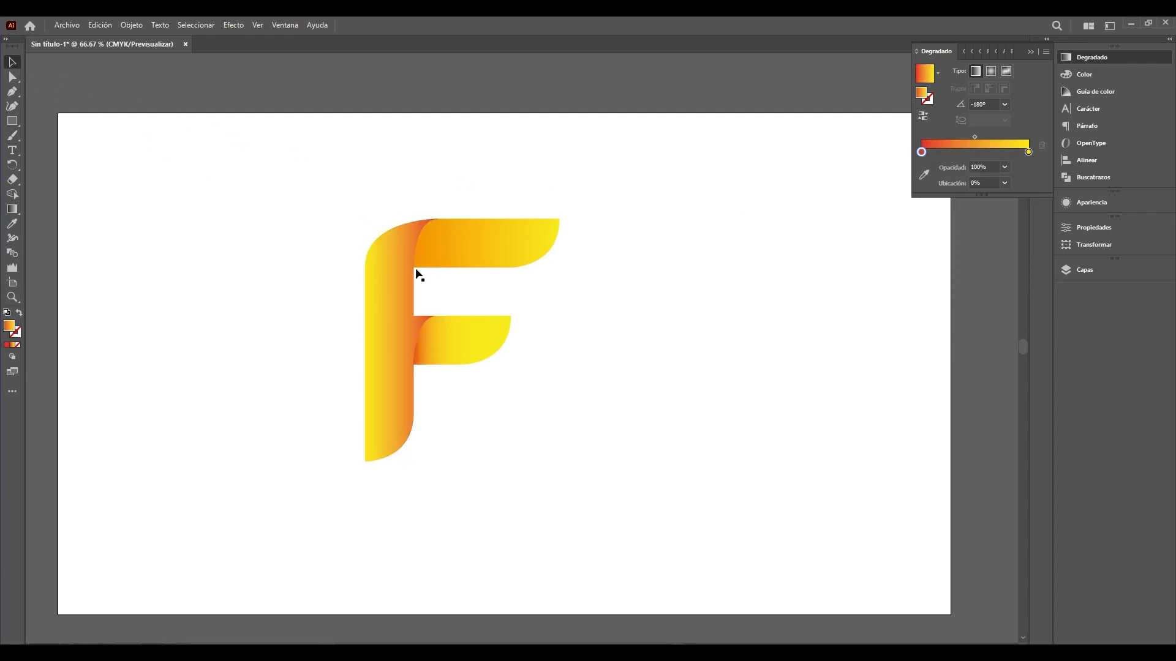